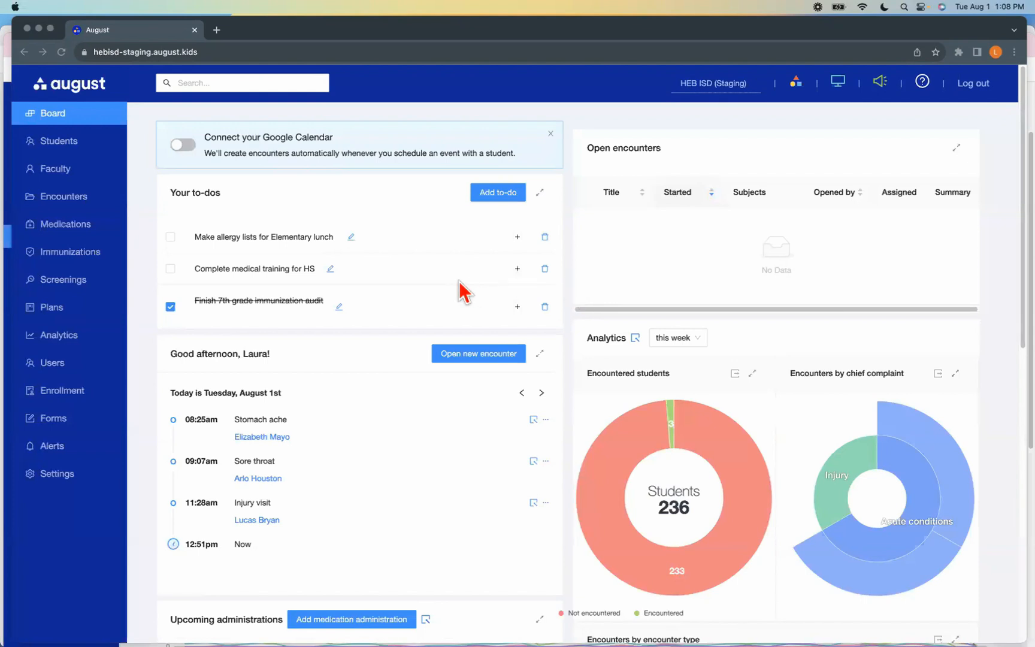
Open the student immunizations list and filter it to Compliant overall status and Kindergarten grade level
{"action": "left_click", "coordinate": [60, 263]}
{"action": "left_click", "coordinate": [62, 262]}
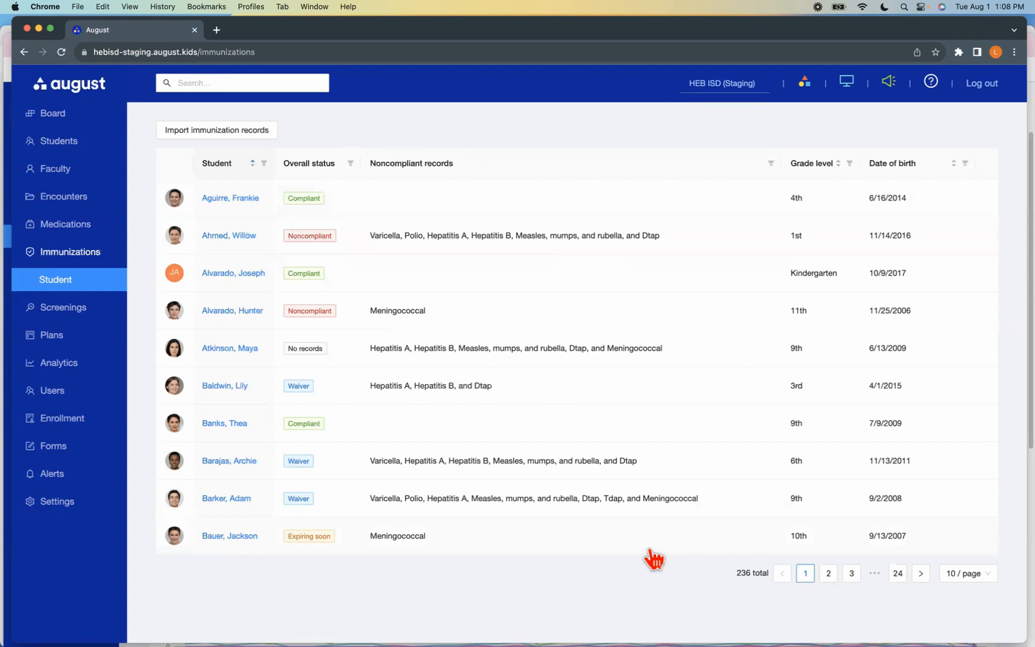
{"action": "left_click", "coordinate": [352, 166]}
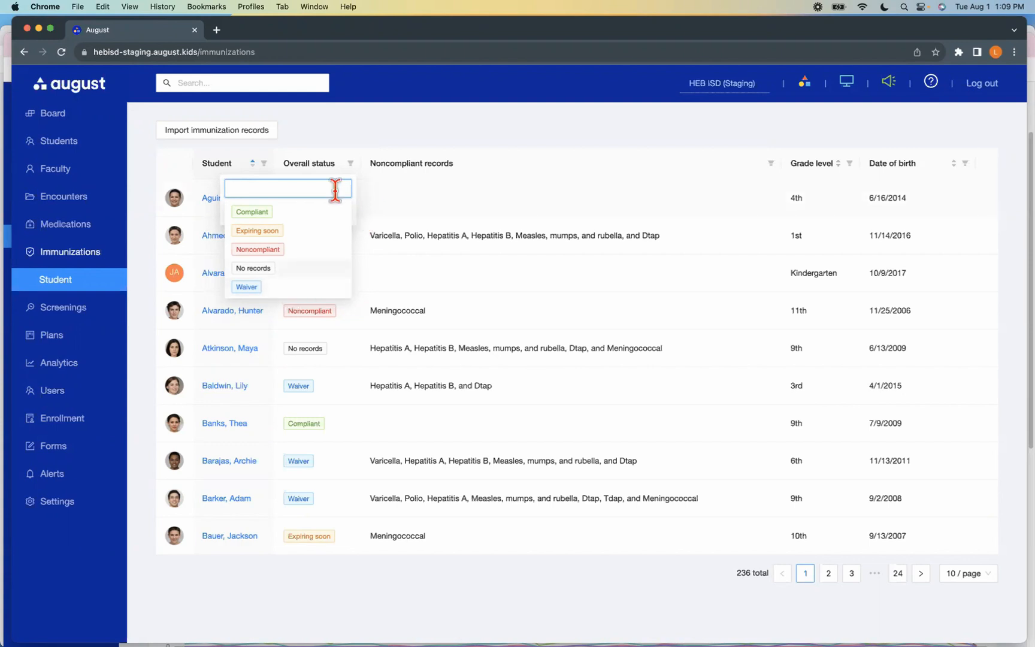
{"action": "left_click", "coordinate": [259, 214]}
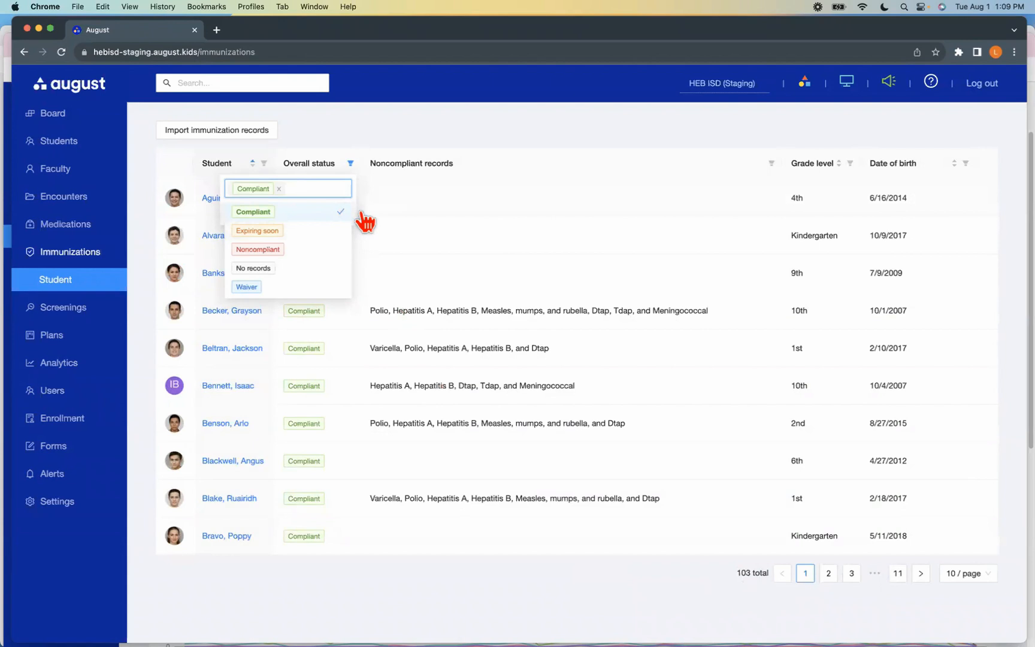
{"action": "left_click", "coordinate": [850, 163]}
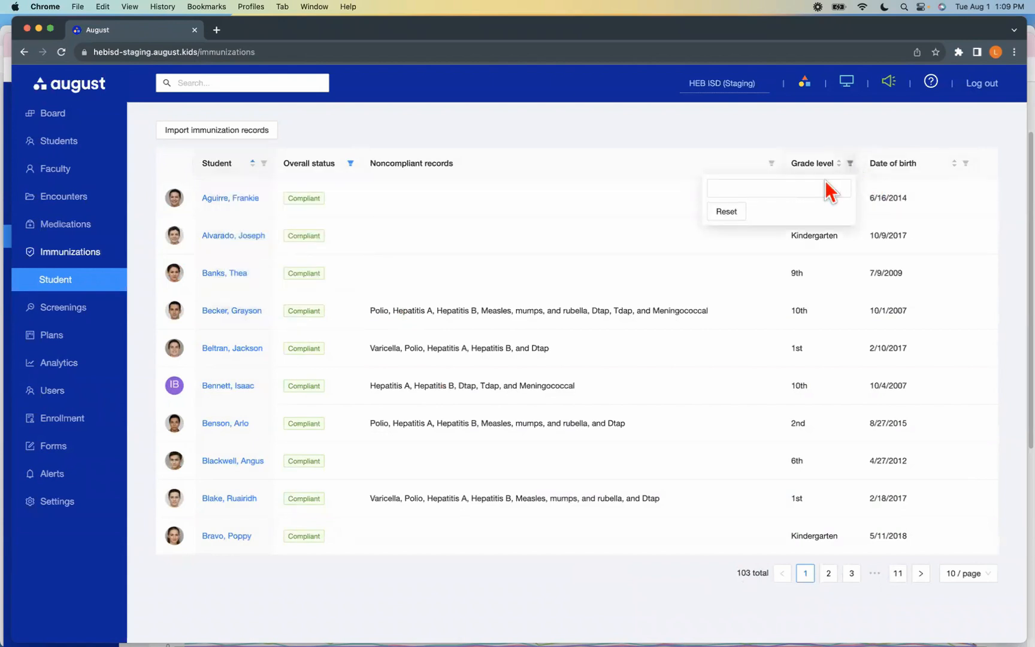
{"action": "left_click", "coordinate": [778, 218]}
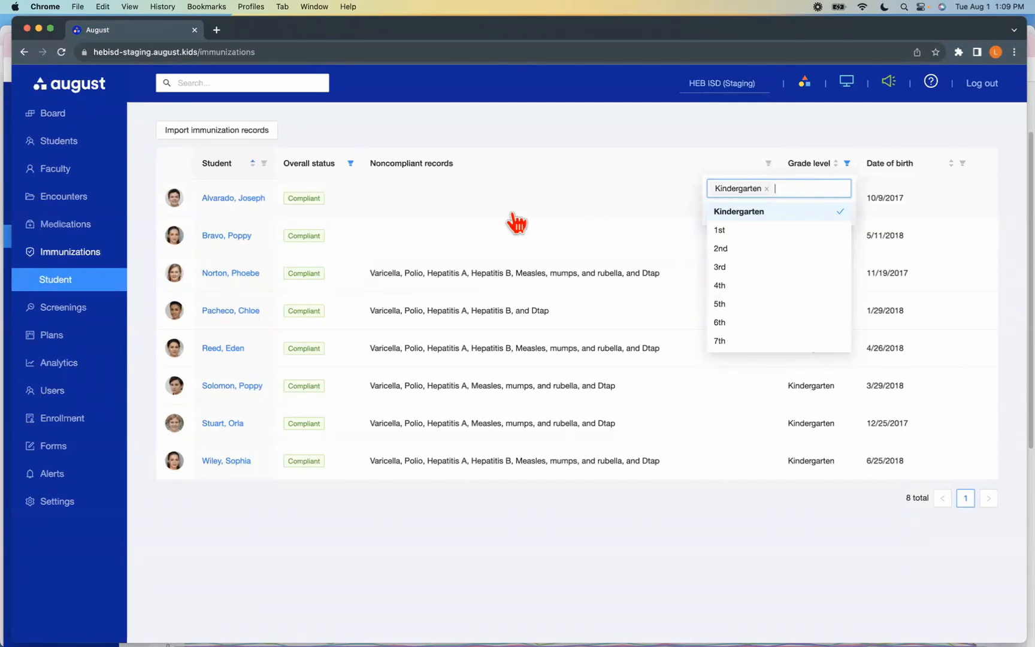
Clear the Kindergarten grade-level filter and the Compliant overall-status filter from the immunizations list
{"action": "left_click", "coordinate": [767, 189]}
{"action": "left_click", "coordinate": [350, 164]}
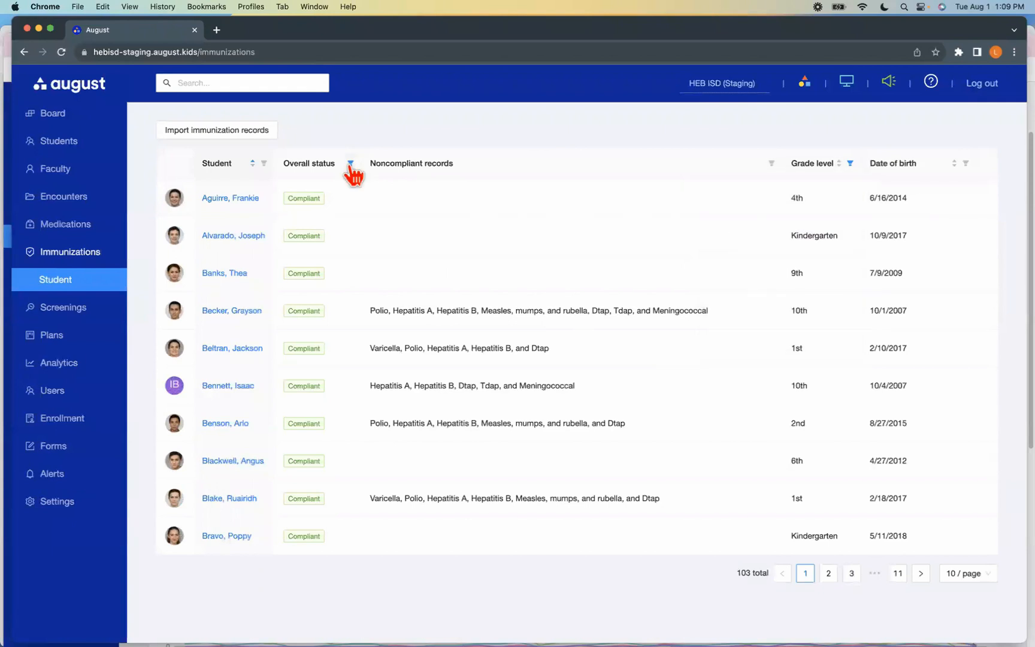
{"action": "left_click", "coordinate": [275, 188]}
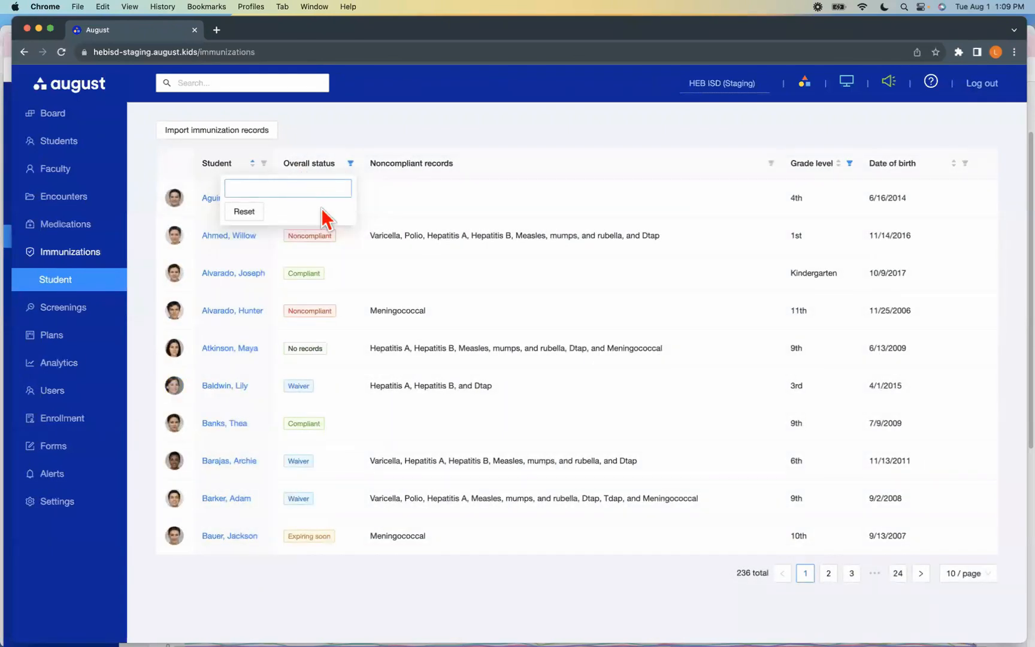
Filter the immunizations list to students with Expiring soon overall status in 6th grade
{"action": "left_click", "coordinate": [310, 189]}
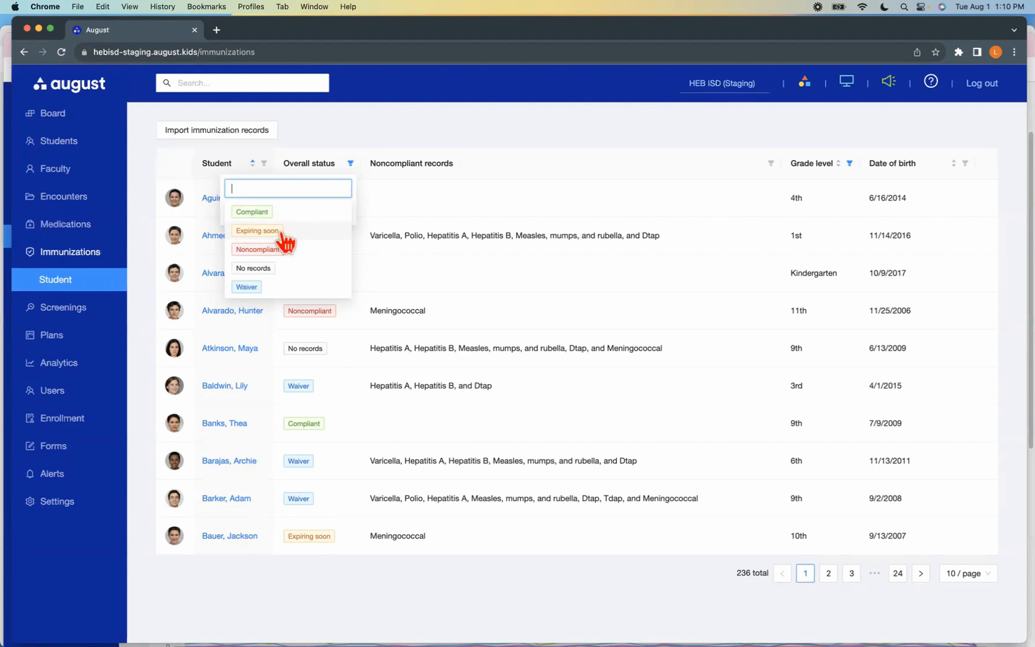
{"action": "left_click", "coordinate": [279, 235]}
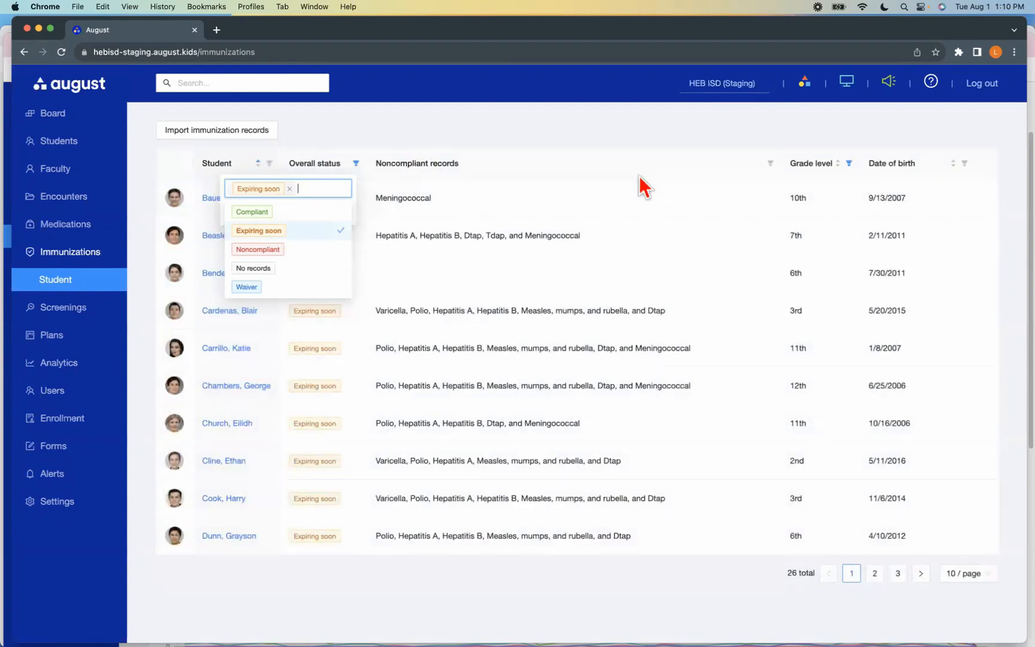
{"action": "left_click", "coordinate": [849, 163]}
{"action": "left_click", "coordinate": [775, 190]}
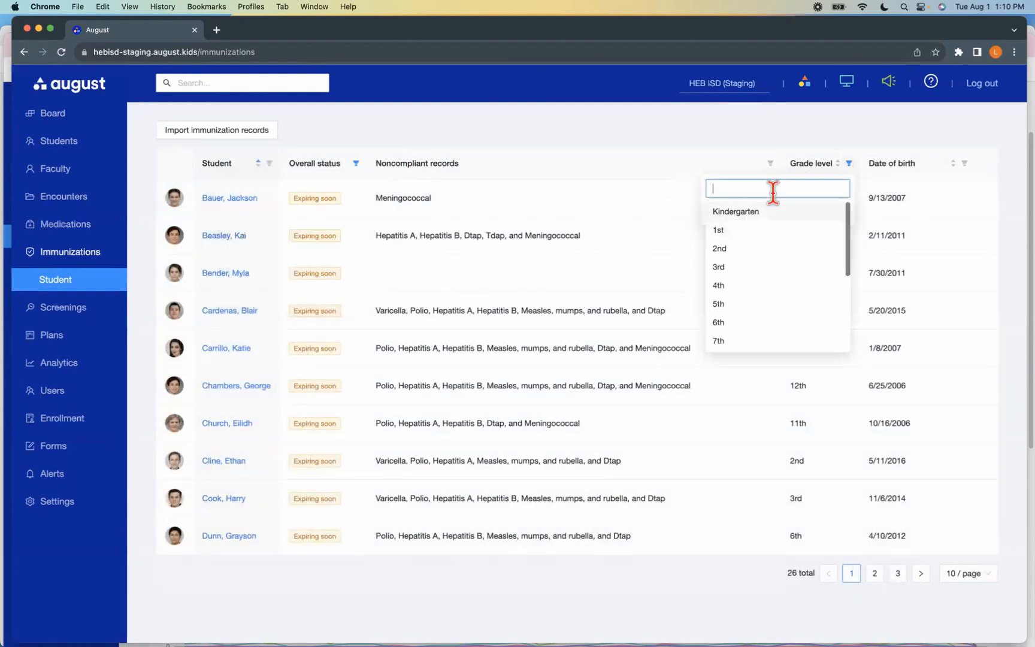
{"action": "left_click", "coordinate": [743, 324]}
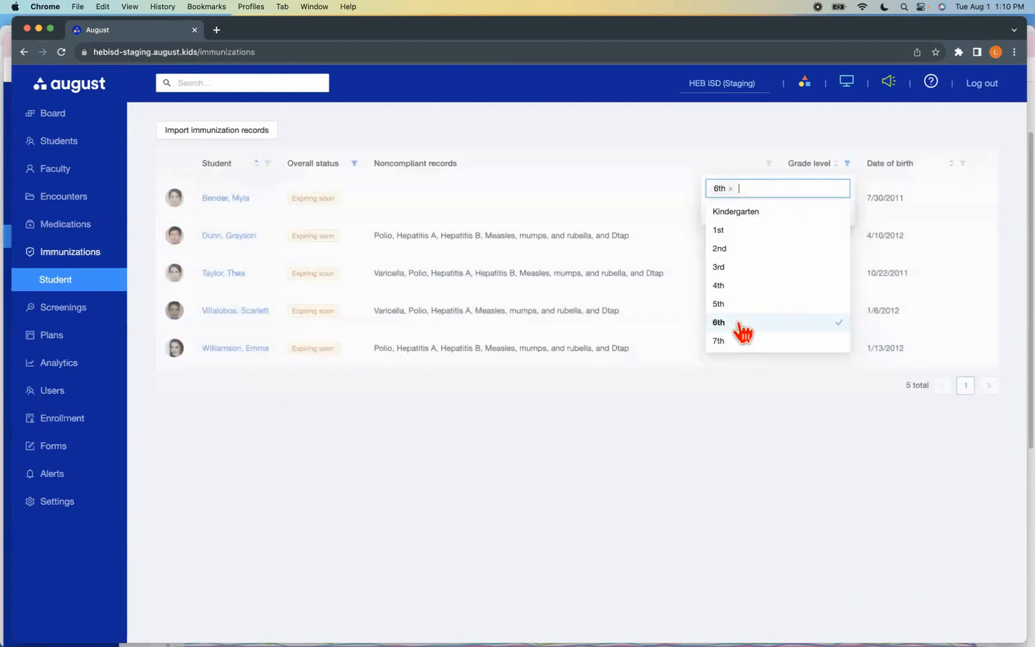
{"action": "left_click", "coordinate": [650, 436]}
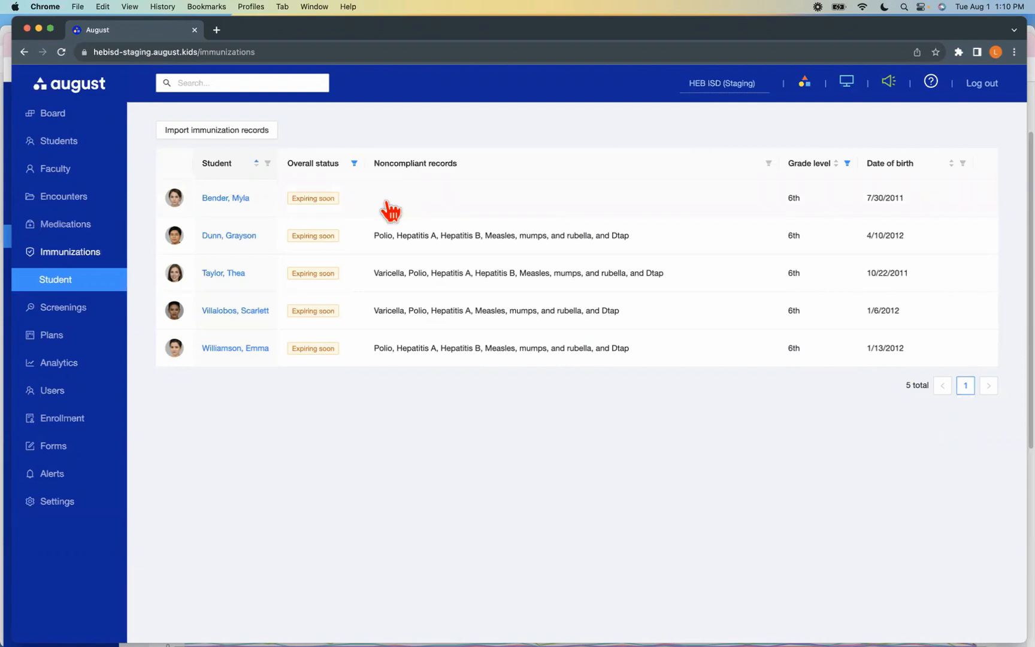
Open the immunization records import page, view the scanned certificate PDF in Acrobat, and return to the browser
{"action": "left_click", "coordinate": [213, 142]}
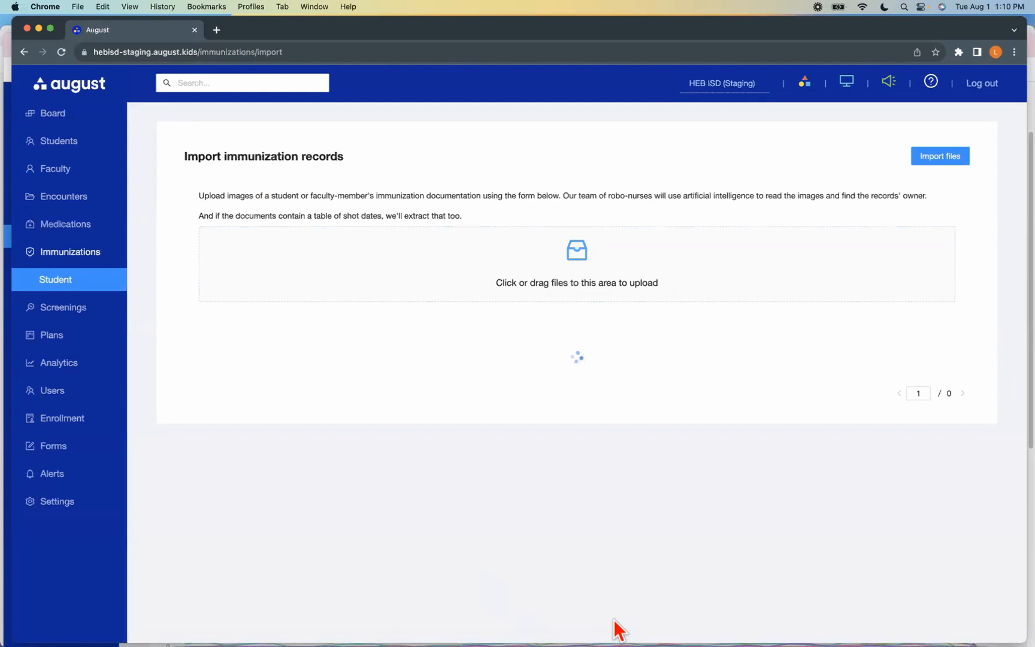
{"action": "mouse_move", "coordinate": [665, 628]}
{"action": "left_click", "coordinate": [768, 620]}
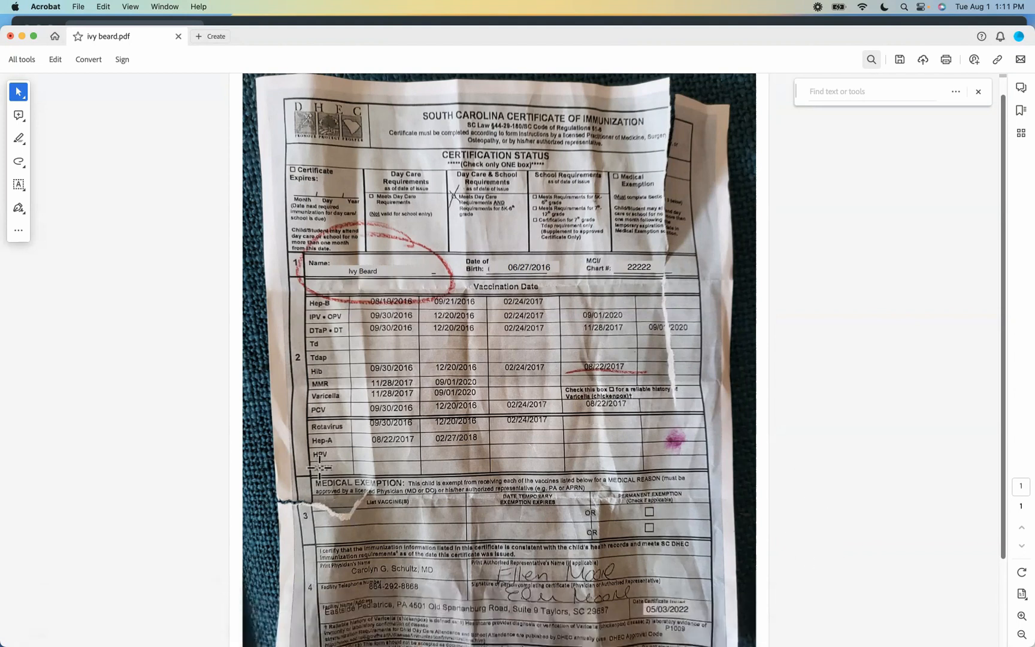
{"action": "left_click", "coordinate": [304, 21]}
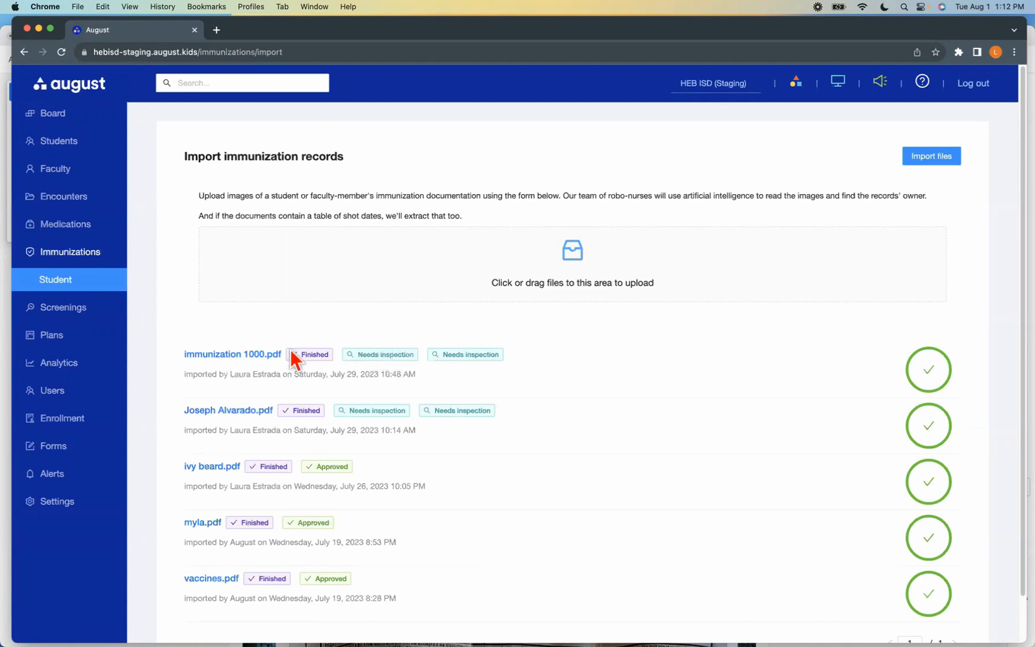
Open the student's records from the immunization 1000.pdf import and display the source file enlarged to 201%
{"action": "left_click", "coordinate": [246, 355]}
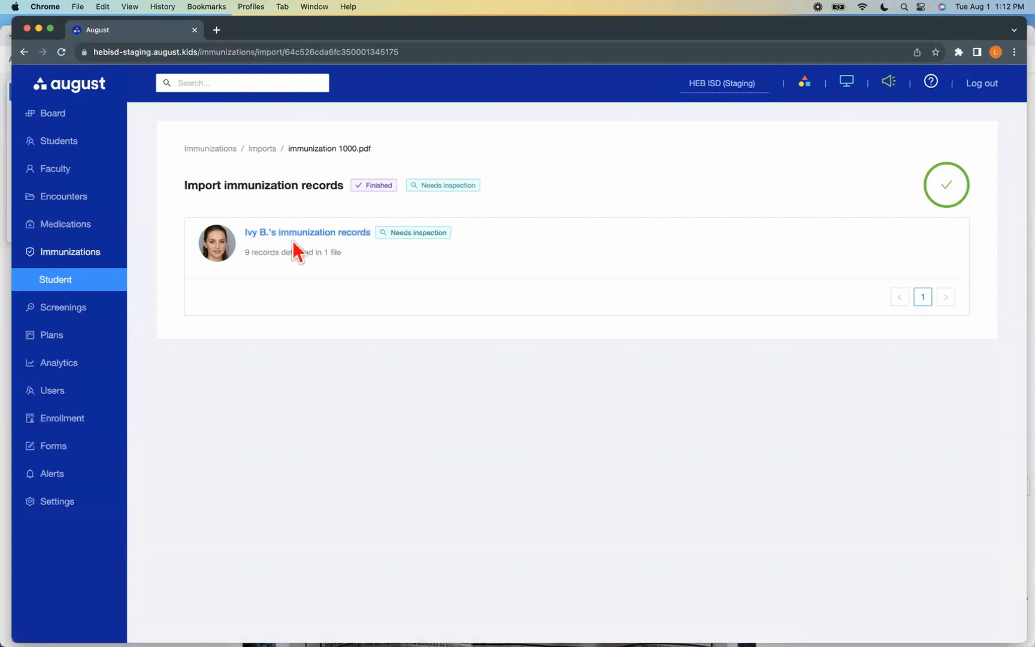
{"action": "left_click", "coordinate": [334, 235]}
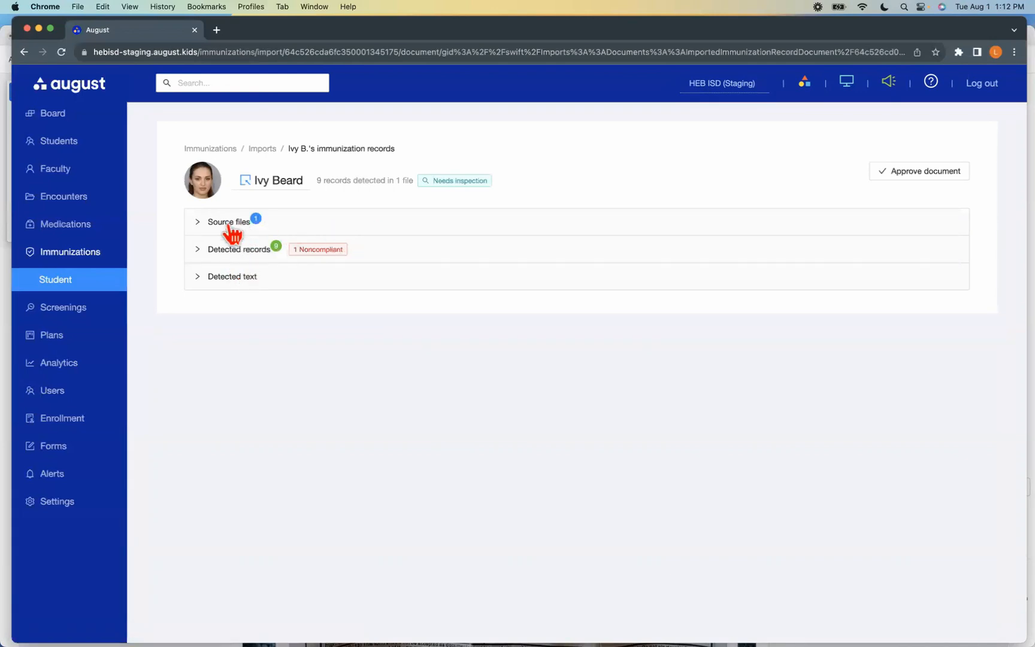
{"action": "left_click", "coordinate": [424, 228]}
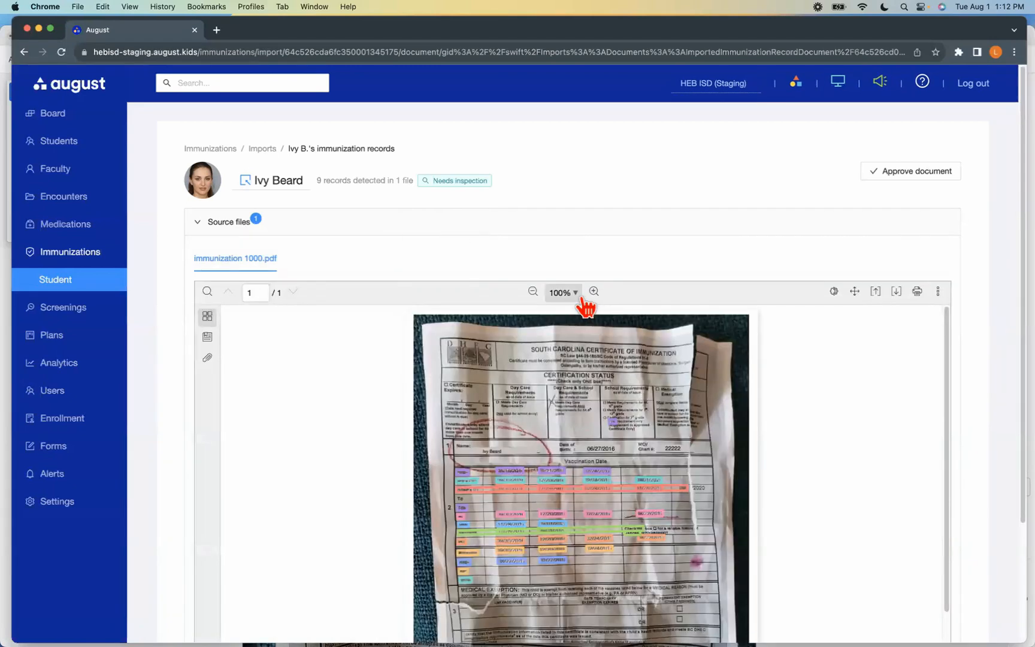
{"action": "left_click", "coordinate": [582, 297]}
{"action": "left_click", "coordinate": [575, 358]}
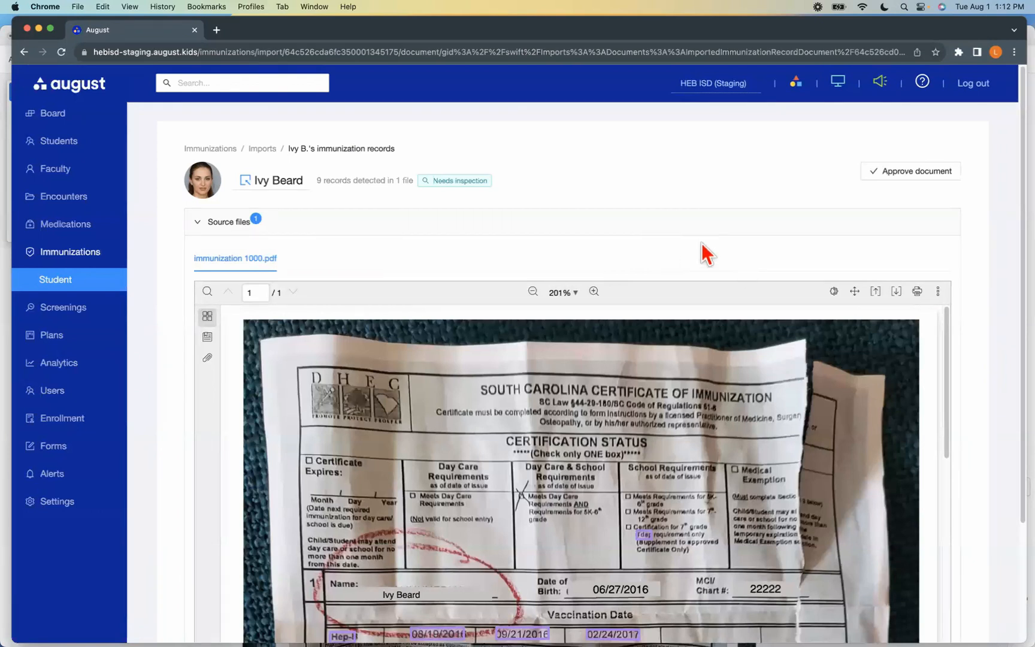
Expand the detected records and compare their vaccine dose dates with the highlighted dates on the scanned certificate
{"action": "scroll", "coordinate": [702, 243], "scroll_direction": "down", "scroll_amount": 3}
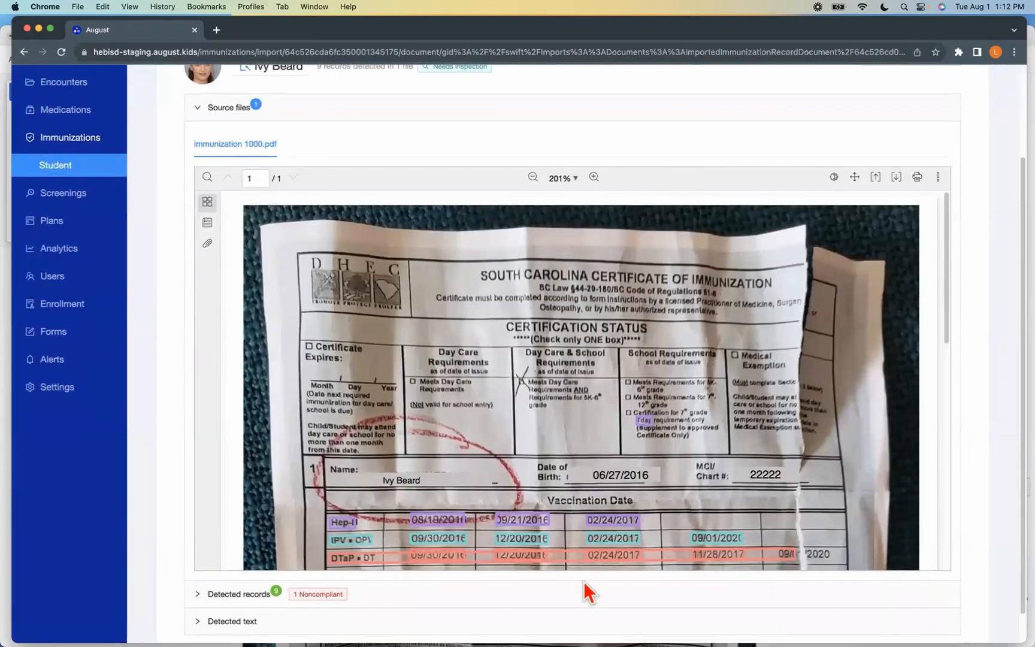
{"action": "scroll", "coordinate": [591, 596], "scroll_direction": "down", "scroll_amount": 1}
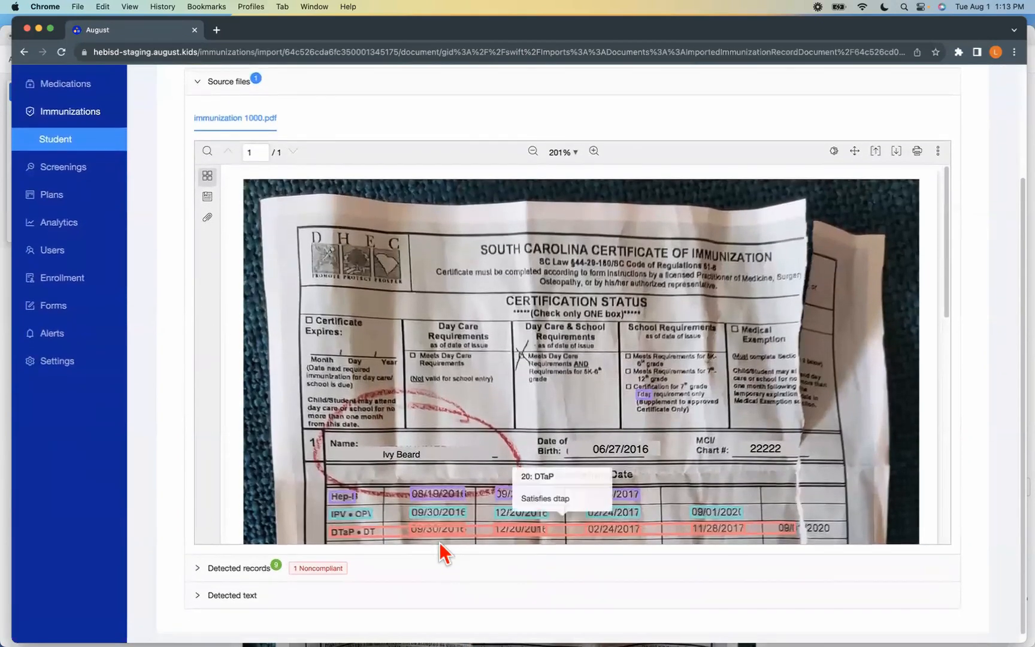
{"action": "left_click", "coordinate": [213, 570]}
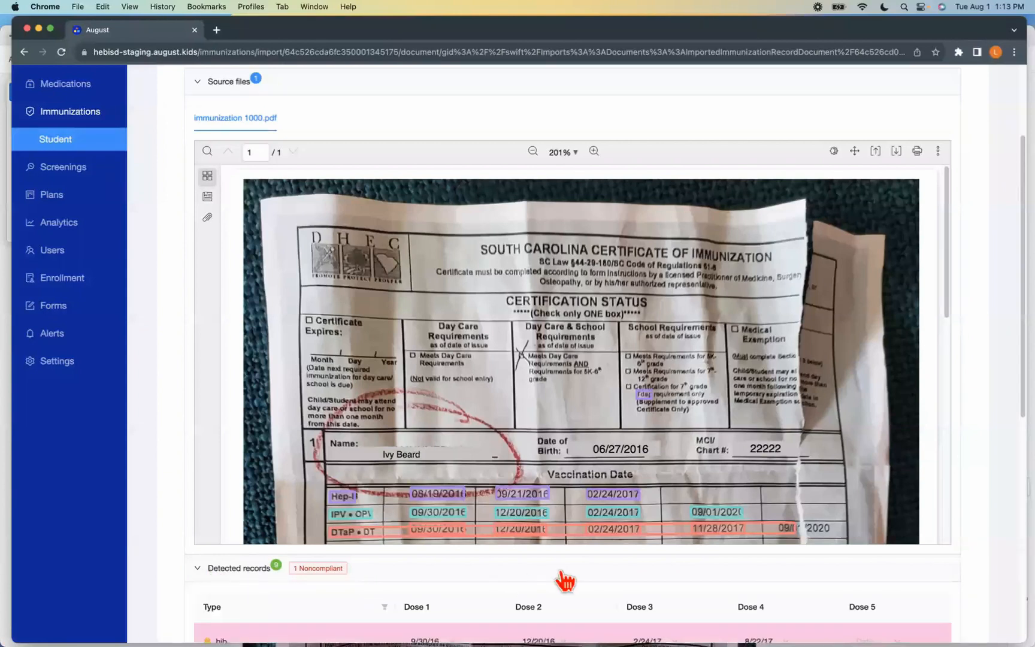
{"action": "scroll", "coordinate": [843, 514], "scroll_direction": "down", "scroll_amount": 5}
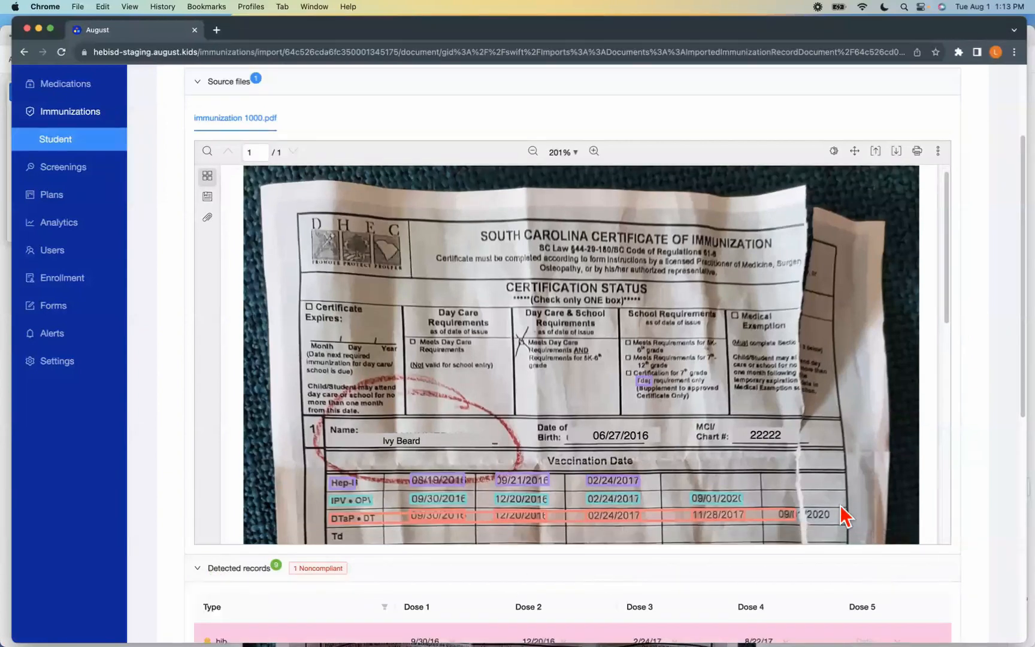
{"action": "scroll", "coordinate": [835, 485], "scroll_direction": "down", "scroll_amount": 4}
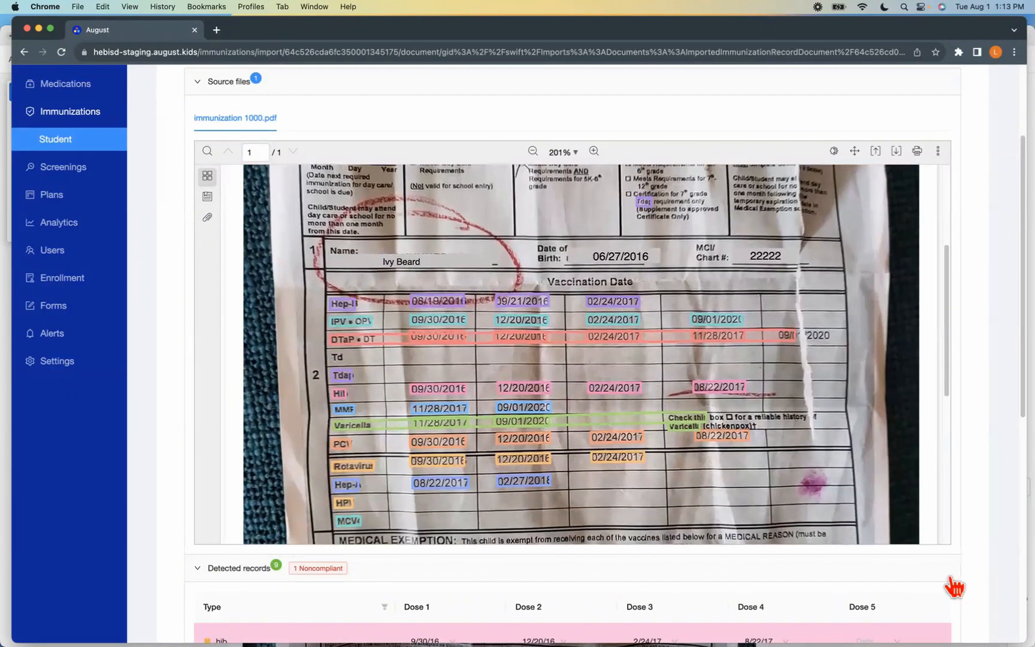
{"action": "scroll", "coordinate": [983, 582], "scroll_direction": "down", "scroll_amount": 3}
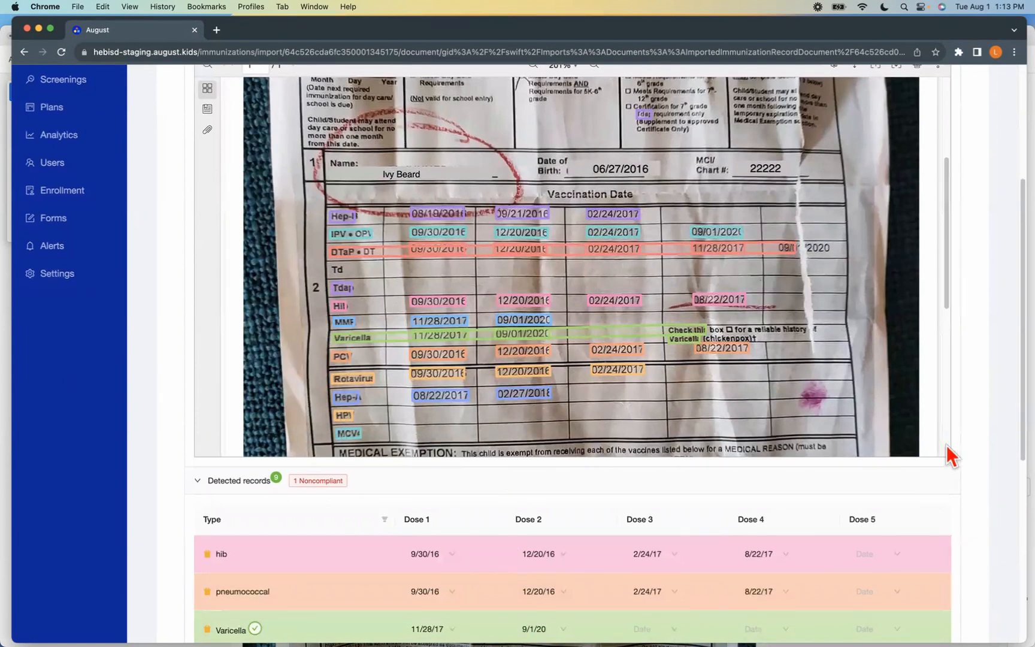
{"action": "scroll", "coordinate": [981, 505], "scroll_direction": "down", "scroll_amount": 1}
{"action": "scroll", "coordinate": [985, 514], "scroll_direction": "down", "scroll_amount": 5}
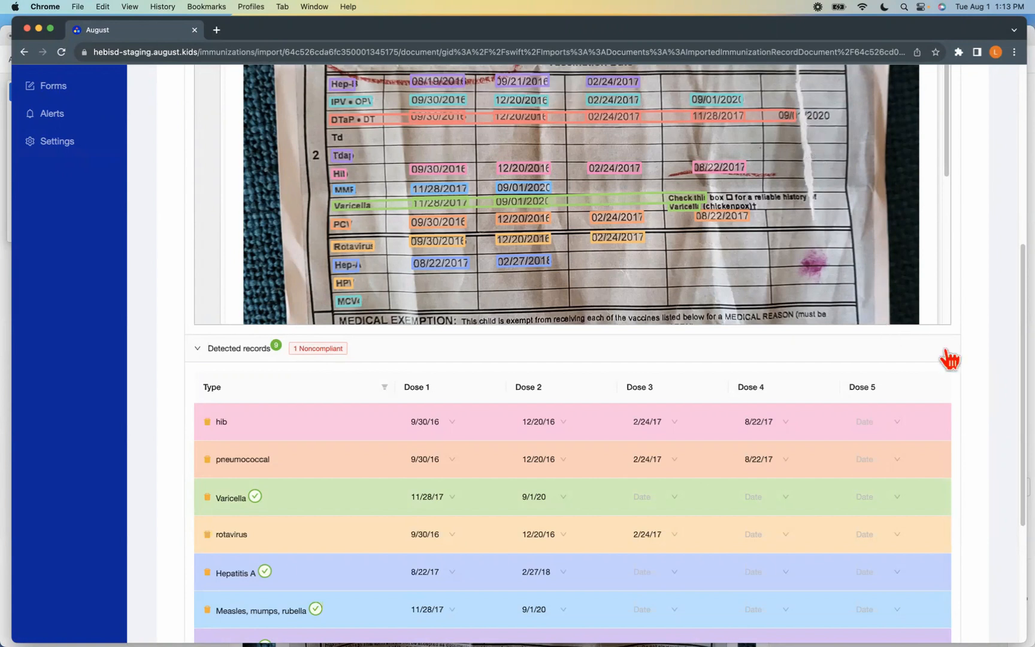
{"action": "scroll", "coordinate": [946, 354], "scroll_direction": "up", "scroll_amount": 3}
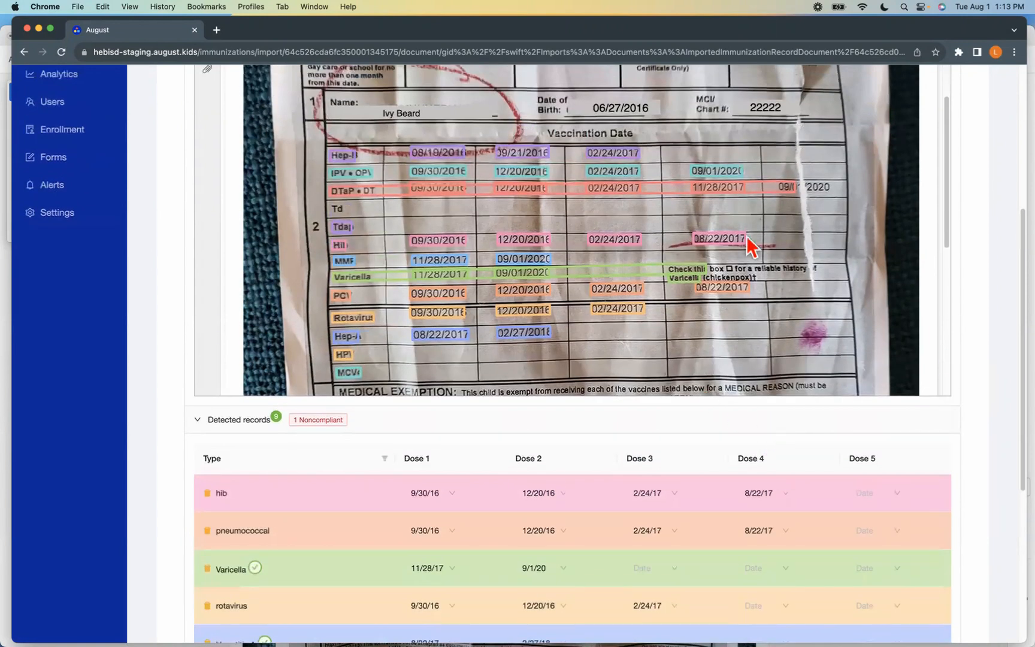
Set the Dose 5 date of the detected dtap record to 9/1/20
{"action": "mouse_move", "coordinate": [791, 193]}
{"action": "mouse_move", "coordinate": [361, 195]}
{"action": "mouse_move", "coordinate": [699, 173]}
{"action": "scroll", "coordinate": [823, 464], "scroll_direction": "down", "scroll_amount": 1}
{"action": "scroll", "coordinate": [824, 464], "scroll_direction": "down", "scroll_amount": 5}
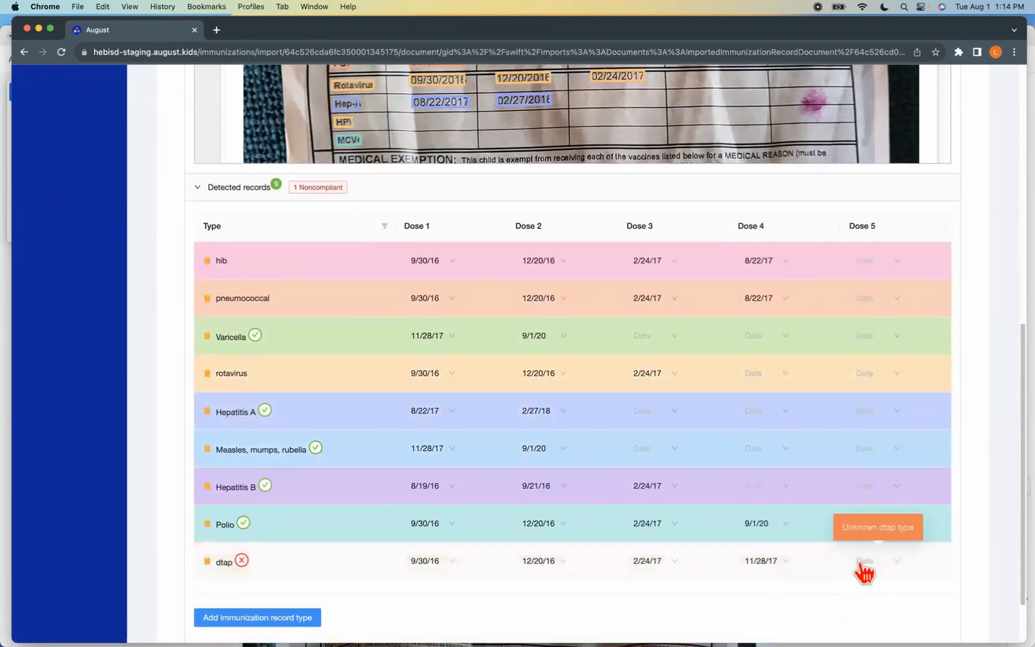
{"action": "left_click", "coordinate": [864, 564]}
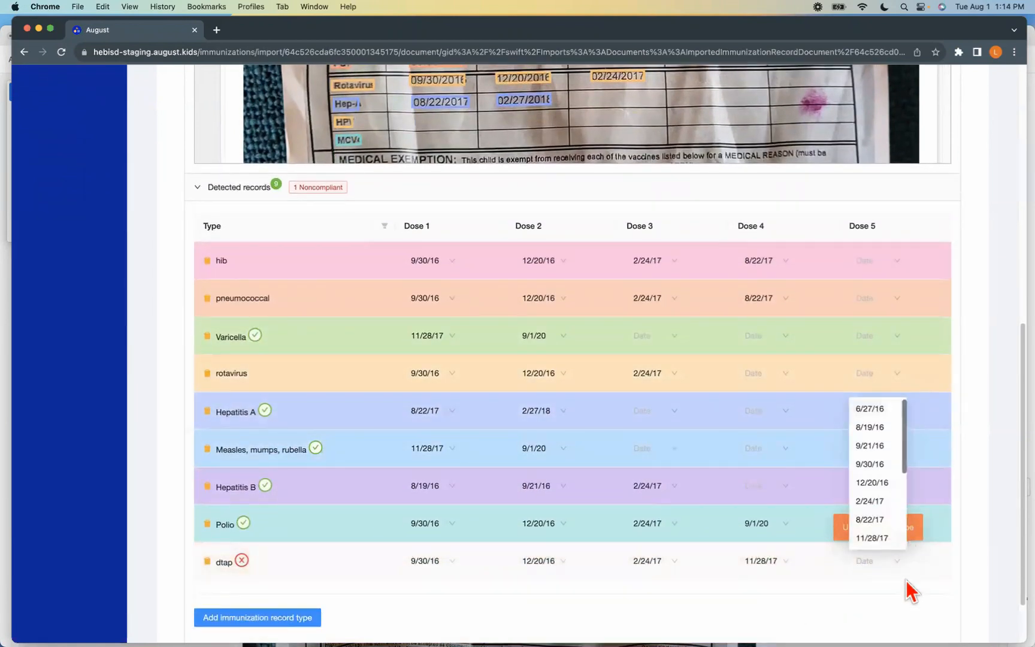
{"action": "scroll", "coordinate": [896, 530], "scroll_direction": "down", "scroll_amount": 1}
{"action": "scroll", "coordinate": [897, 530], "scroll_direction": "down", "scroll_amount": 3}
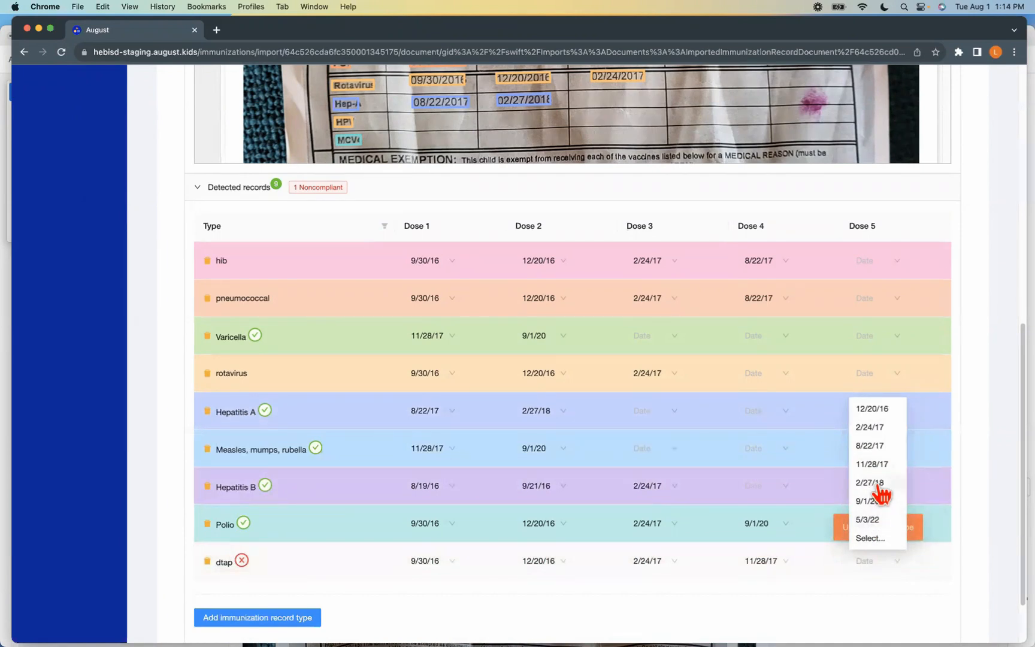
{"action": "left_click", "coordinate": [864, 501]}
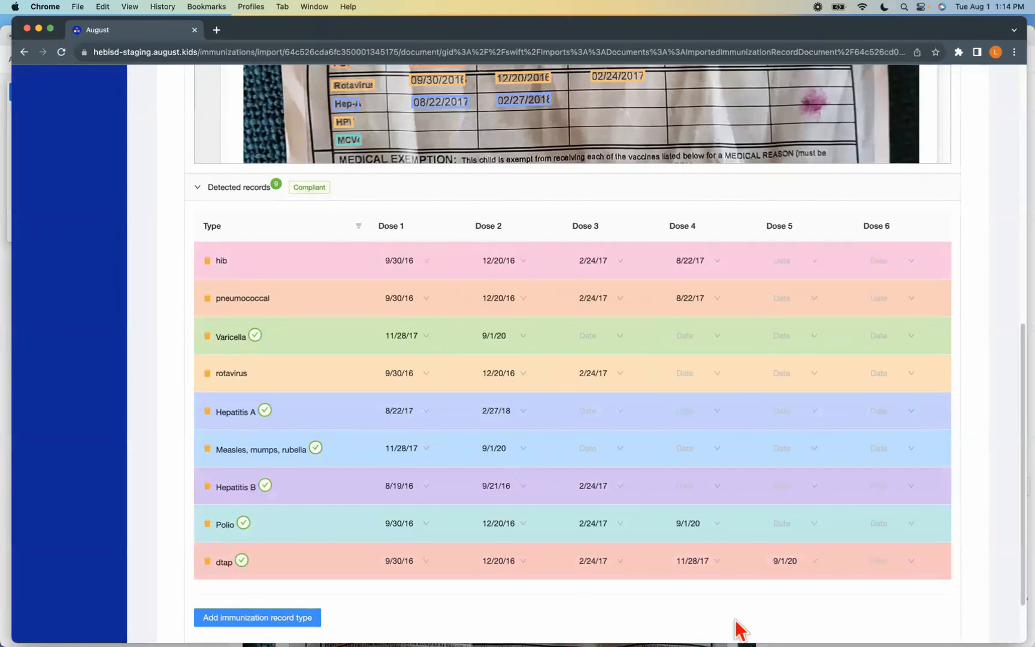
Approve the imported immunization document to commit its records for the student
{"action": "scroll", "coordinate": [592, 518], "scroll_direction": "up", "scroll_amount": 10}
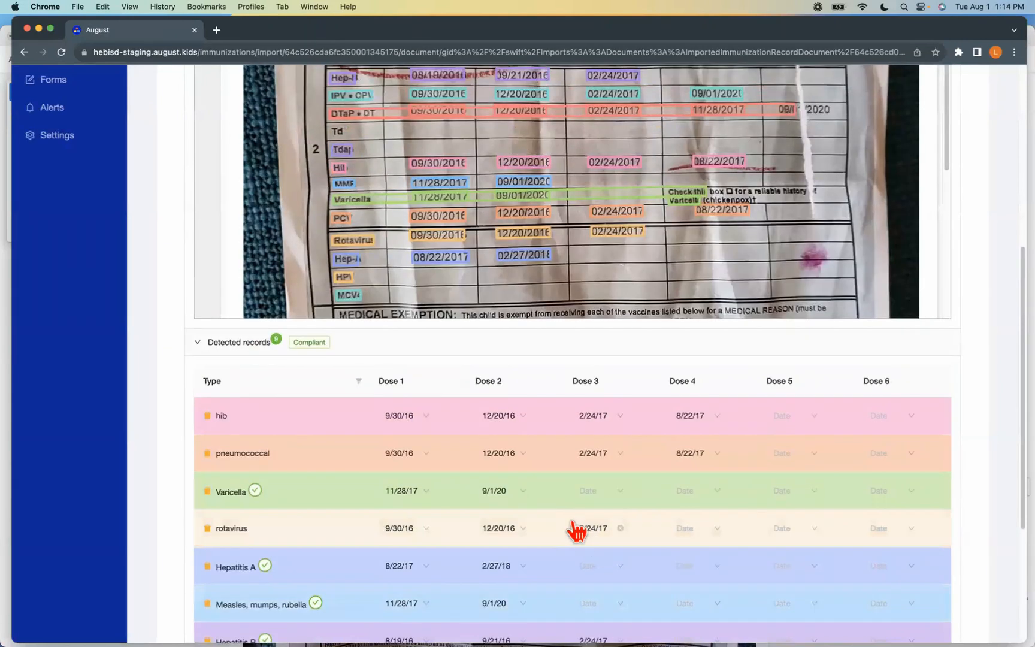
{"action": "scroll", "coordinate": [482, 280], "scroll_direction": "up", "scroll_amount": 3}
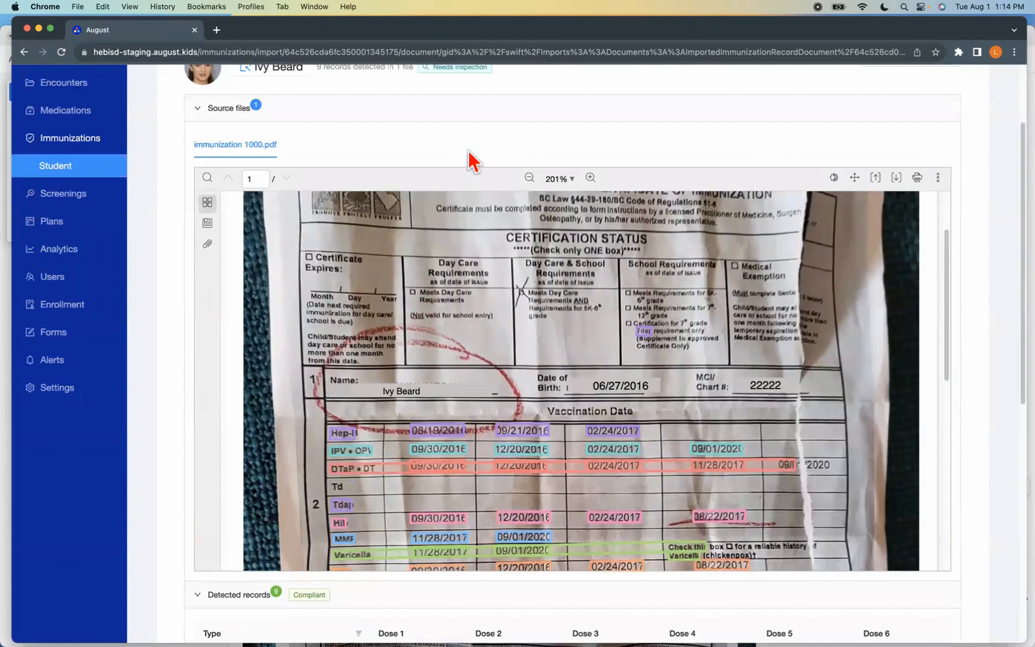
{"action": "scroll", "coordinate": [762, 145], "scroll_direction": "up", "scroll_amount": 4}
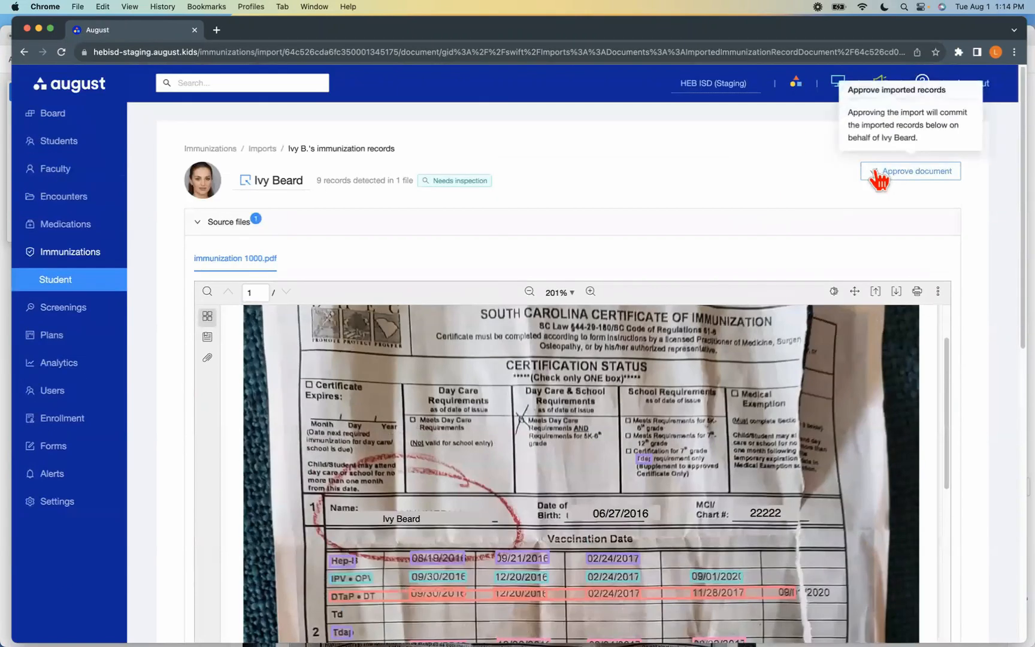
{"action": "left_click", "coordinate": [875, 173]}
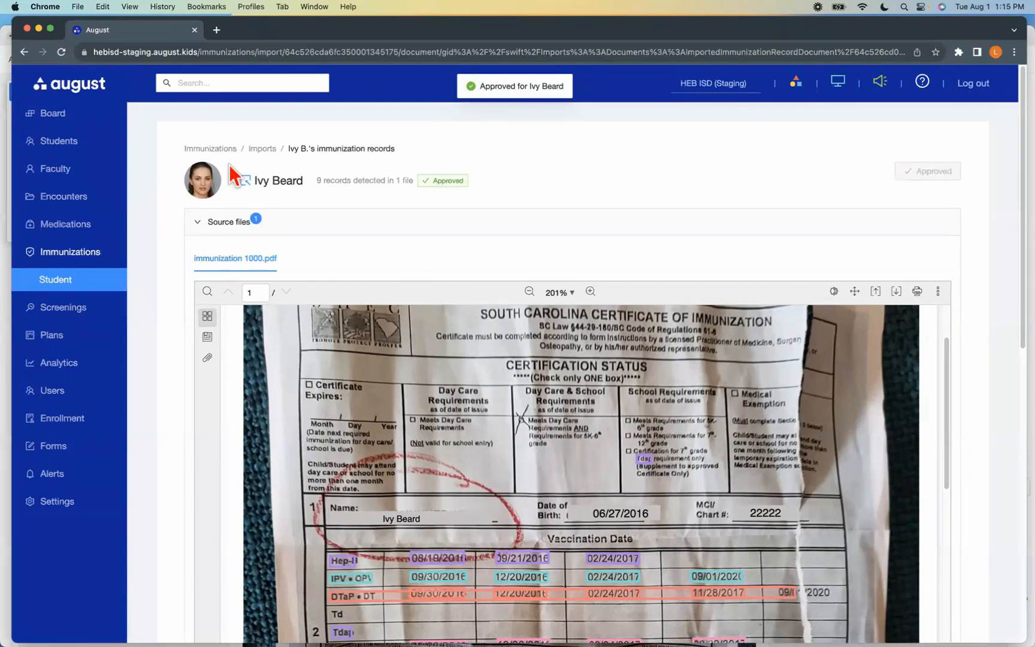
Return to the student immunization list and review its 1st-grade students using the grade filter, clearing the filter again
{"action": "left_click", "coordinate": [79, 288]}
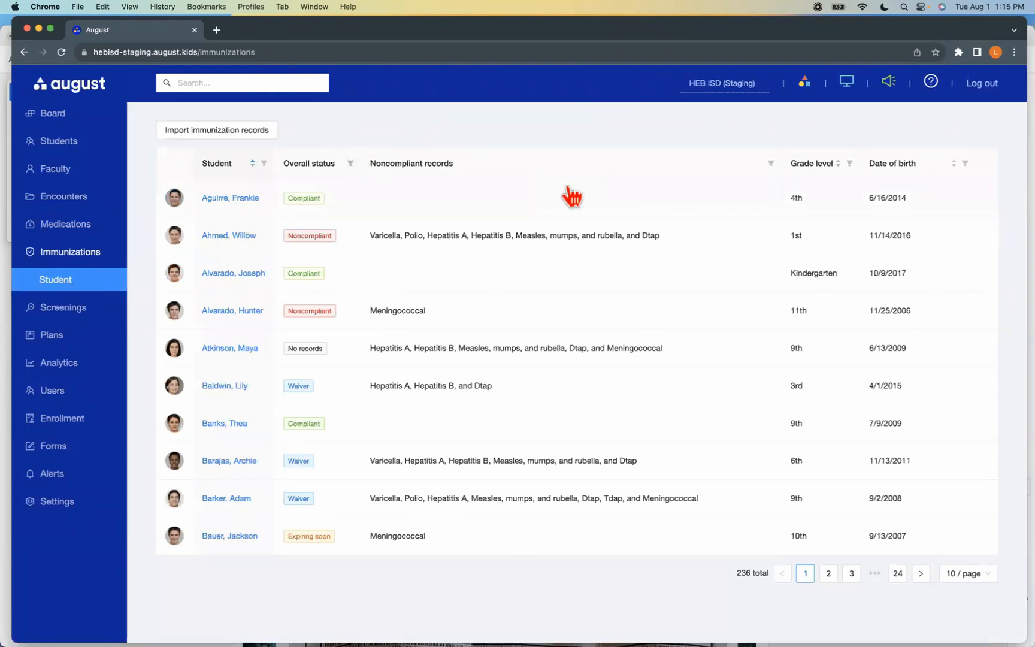
{"action": "left_click", "coordinate": [849, 163]}
{"action": "left_click", "coordinate": [809, 187]}
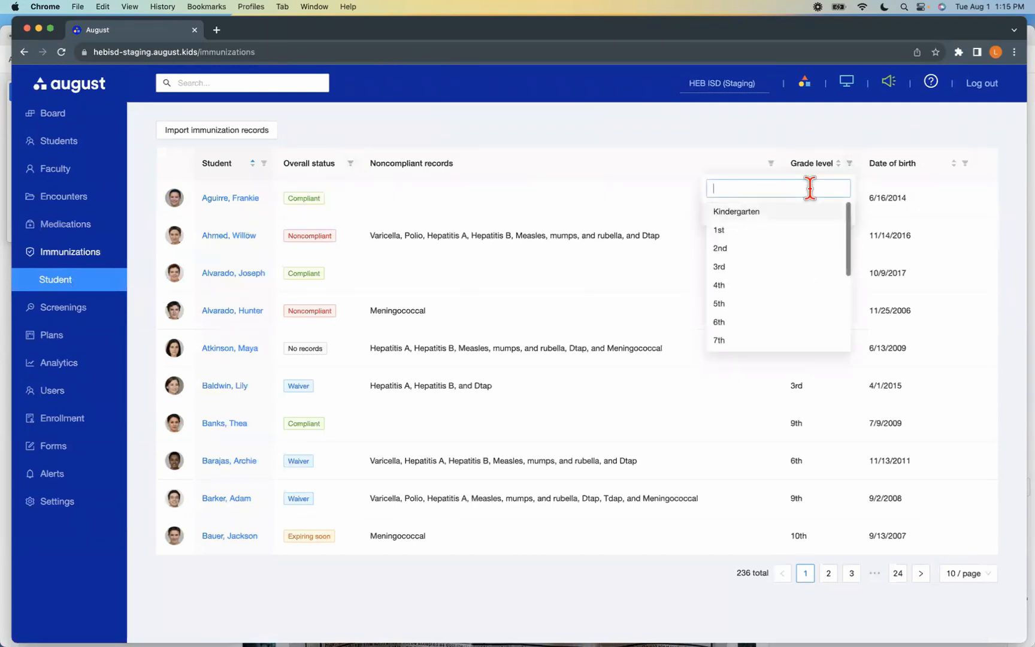
{"action": "left_click", "coordinate": [749, 230]}
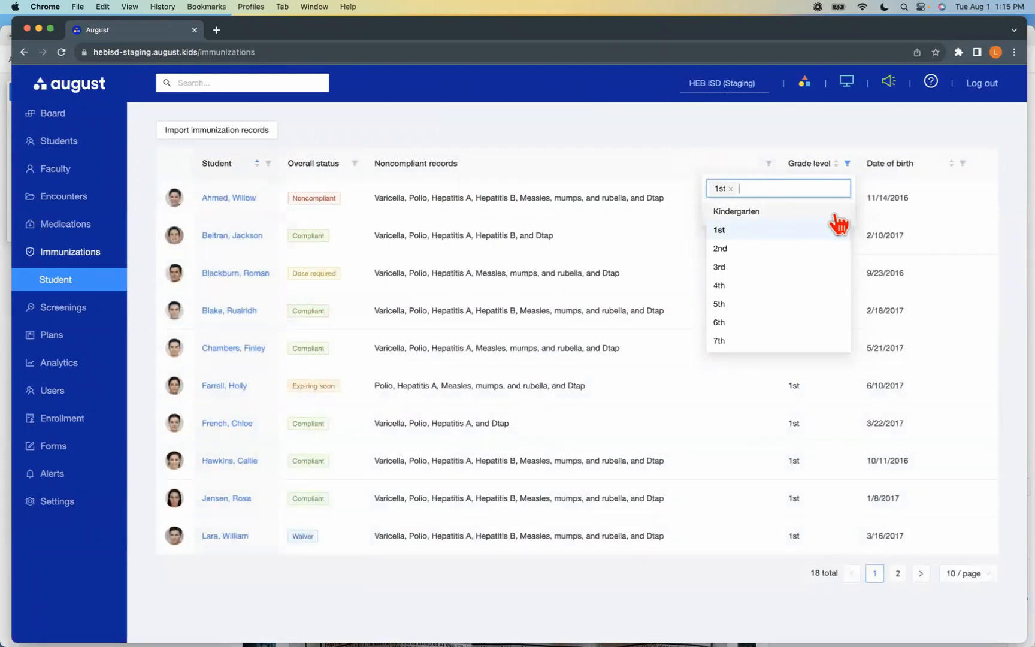
{"action": "left_click", "coordinate": [832, 230]}
{"action": "left_click", "coordinate": [657, 184]}
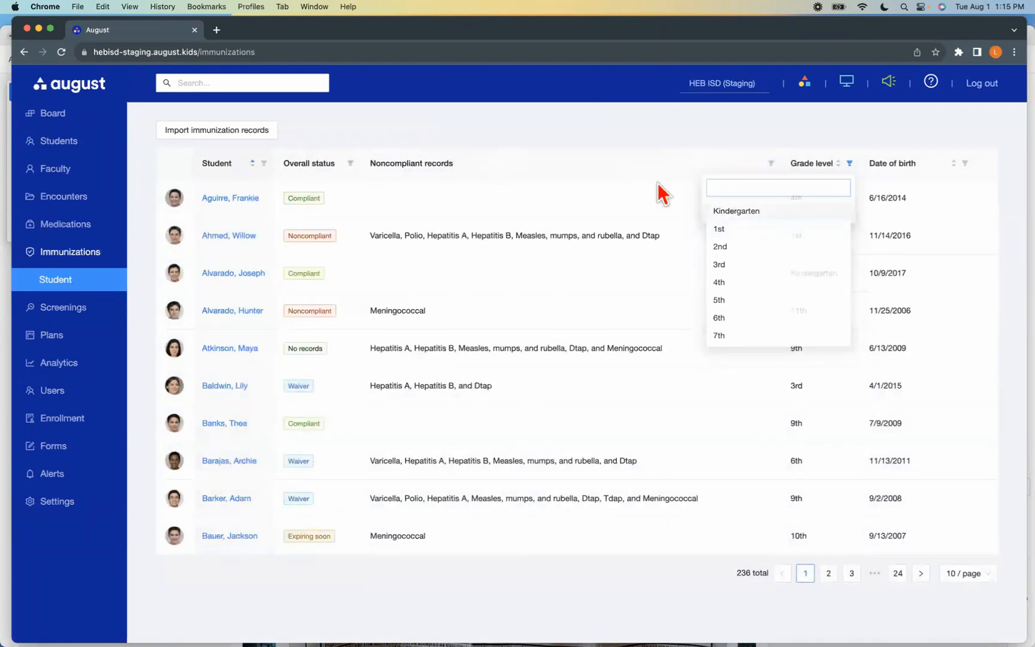
On page 2 of the student list, open the noncompliant 2nd-grade student's immunization record and set the overall status to Compliant
{"action": "left_click", "coordinate": [828, 574]}
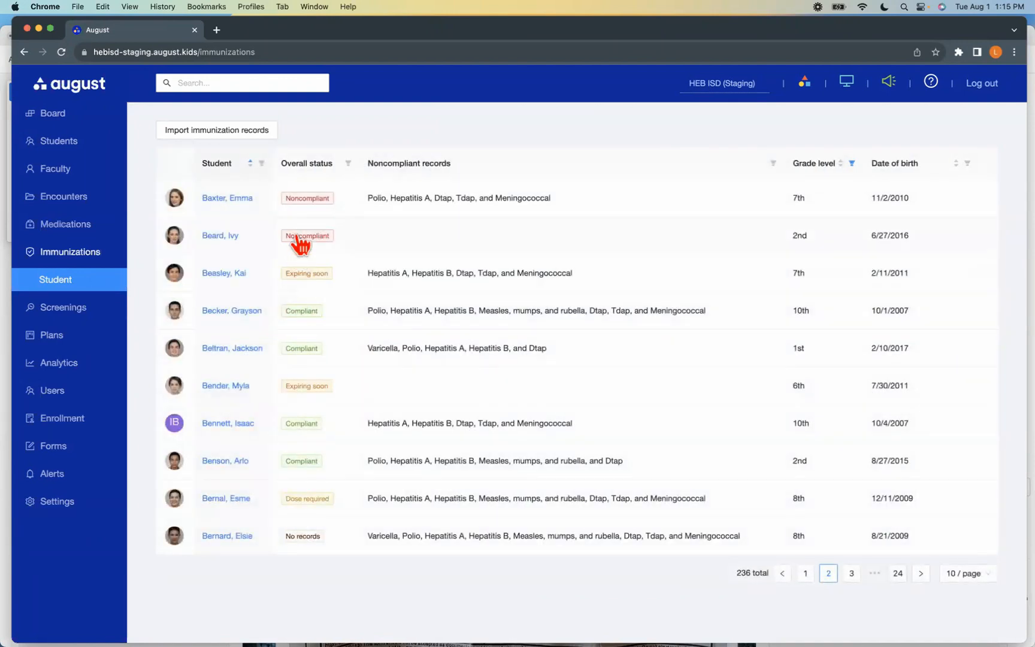
{"action": "left_click", "coordinate": [301, 238]}
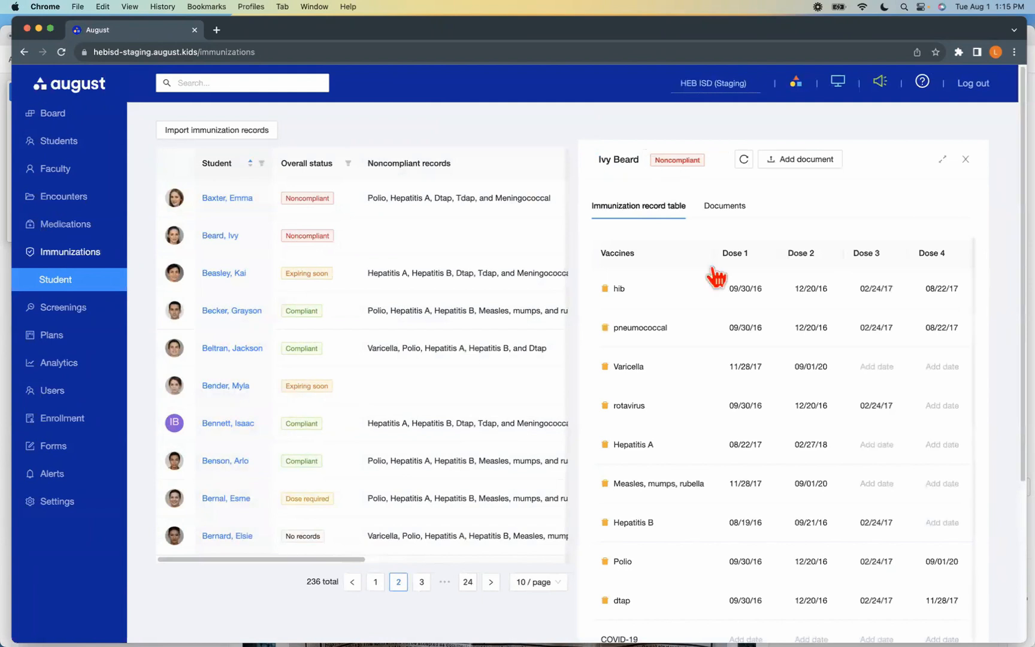
{"action": "left_click", "coordinate": [689, 168]}
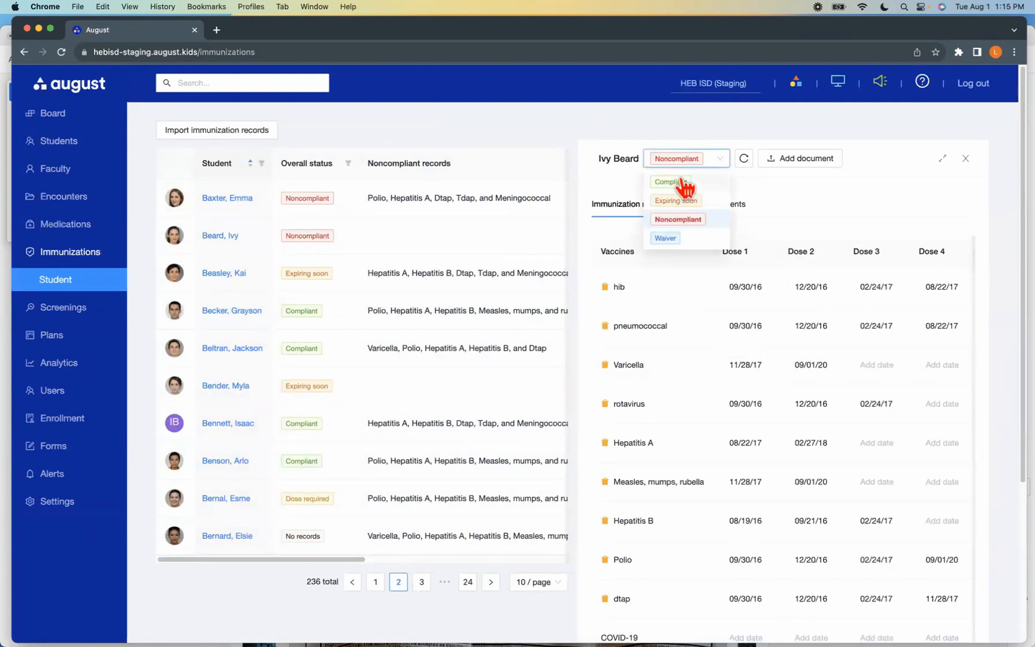
{"action": "left_click", "coordinate": [683, 179]}
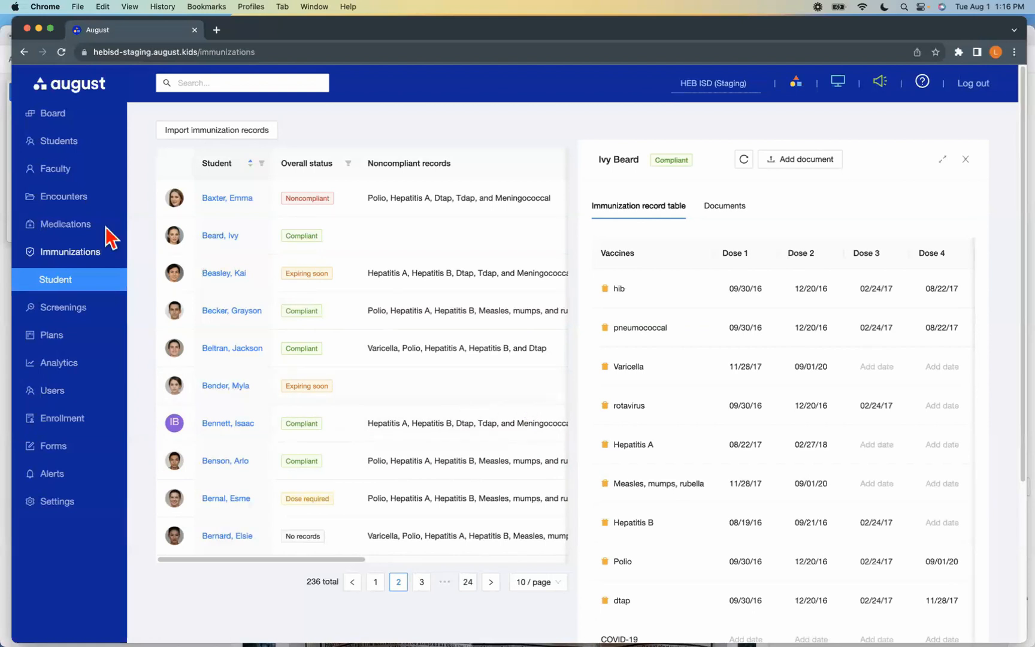
Return to the board, search for "jo" and open the kindergarten student's profile
{"action": "left_click", "coordinate": [87, 203]}
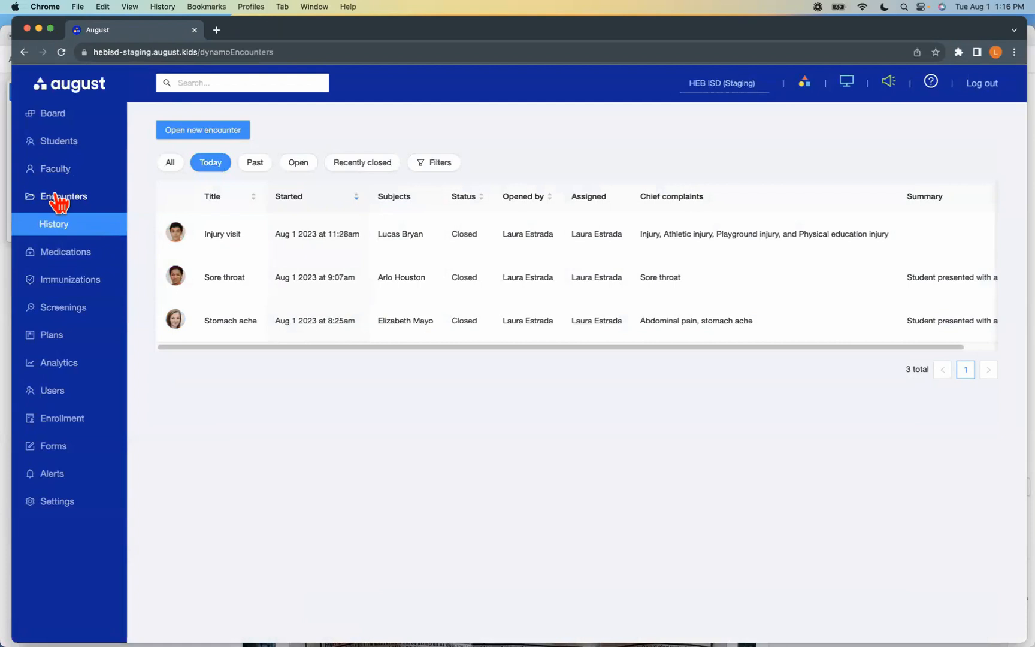
{"action": "left_click", "coordinate": [52, 118]}
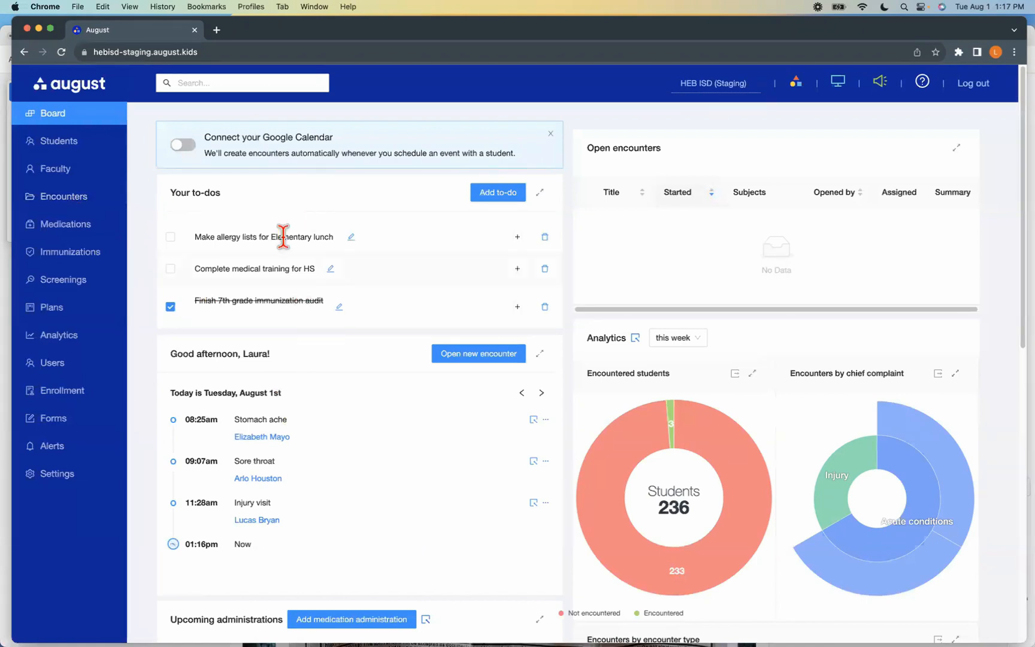
{"action": "left_click", "coordinate": [248, 82]}
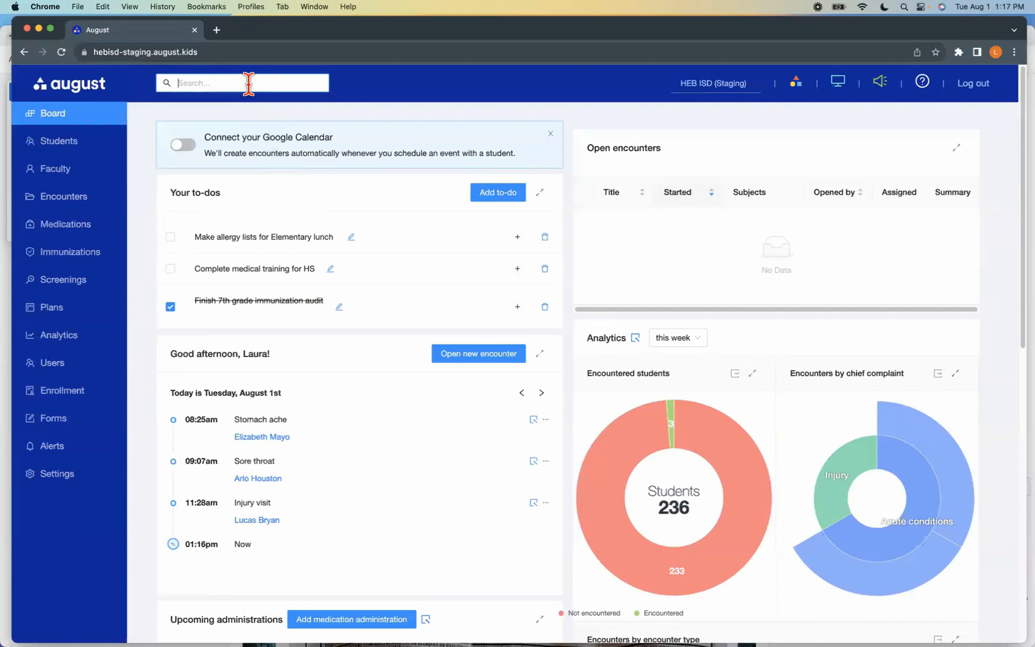
{"action": "left_click", "coordinate": [212, 77]}
{"action": "type", "text": "jod"}
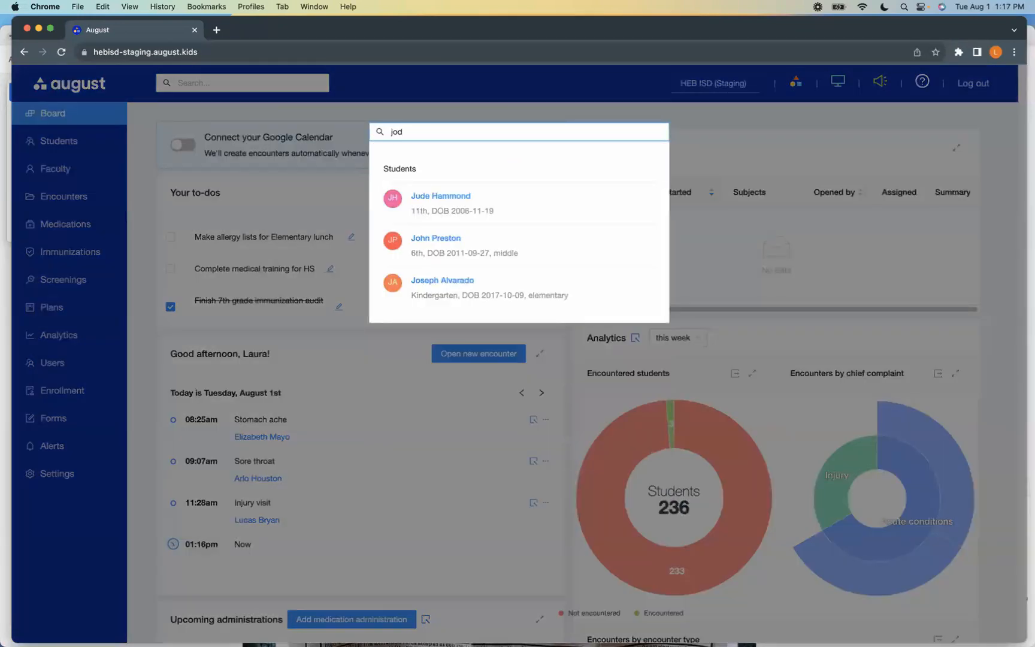
{"action": "key", "text": "BackSpace"}
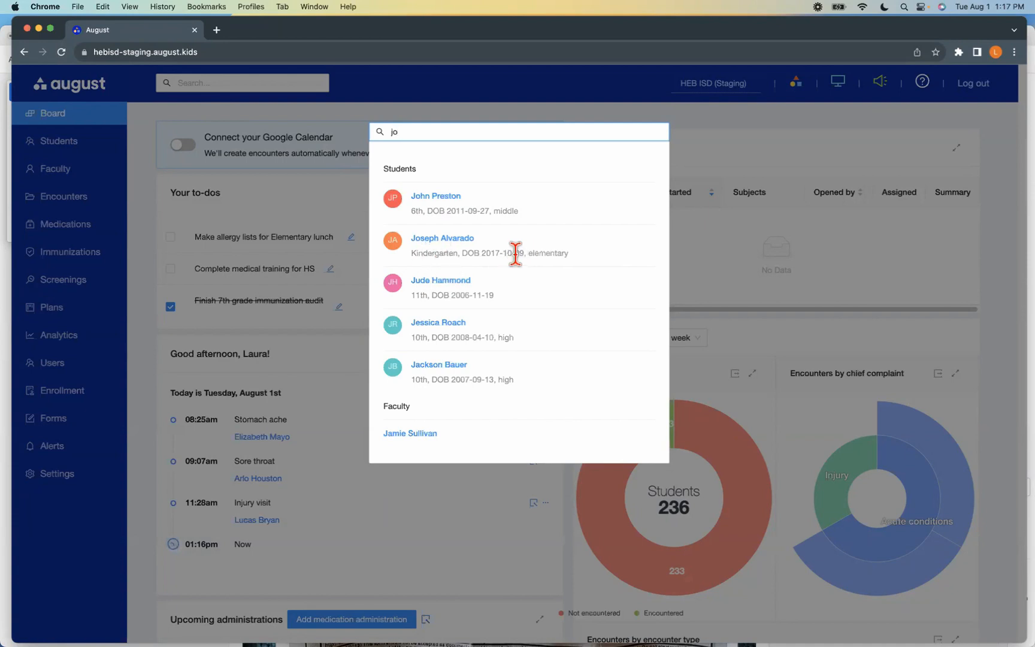
{"action": "left_click", "coordinate": [446, 239]}
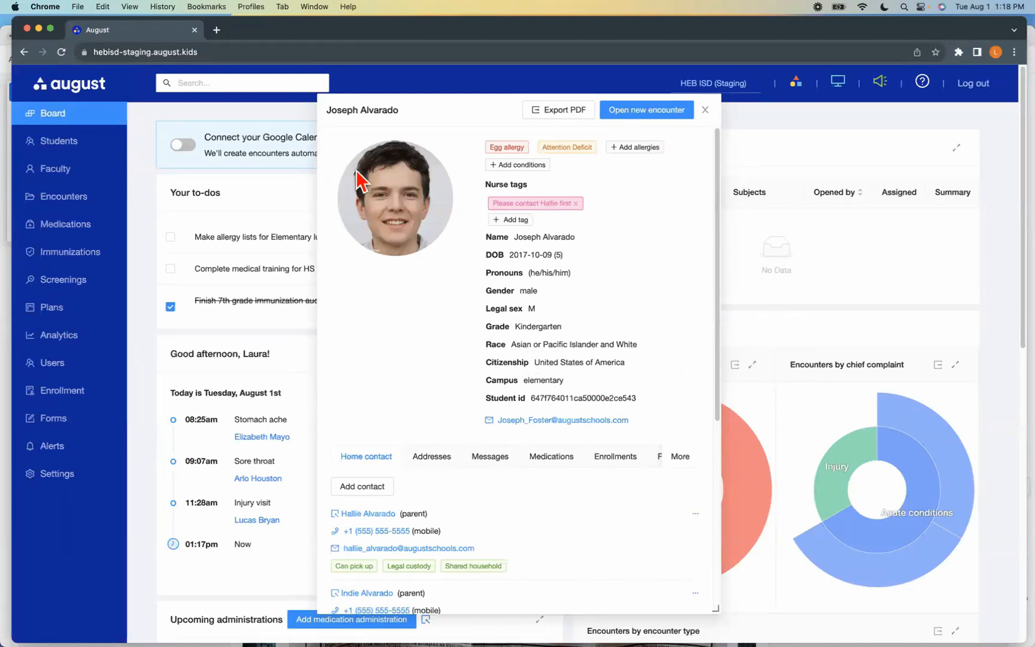
Widen and reposition the student profile window and look through the parents' home contact details
{"action": "left_click_drag", "start_coordinate": [715, 608], "coordinate": [856, 604]}
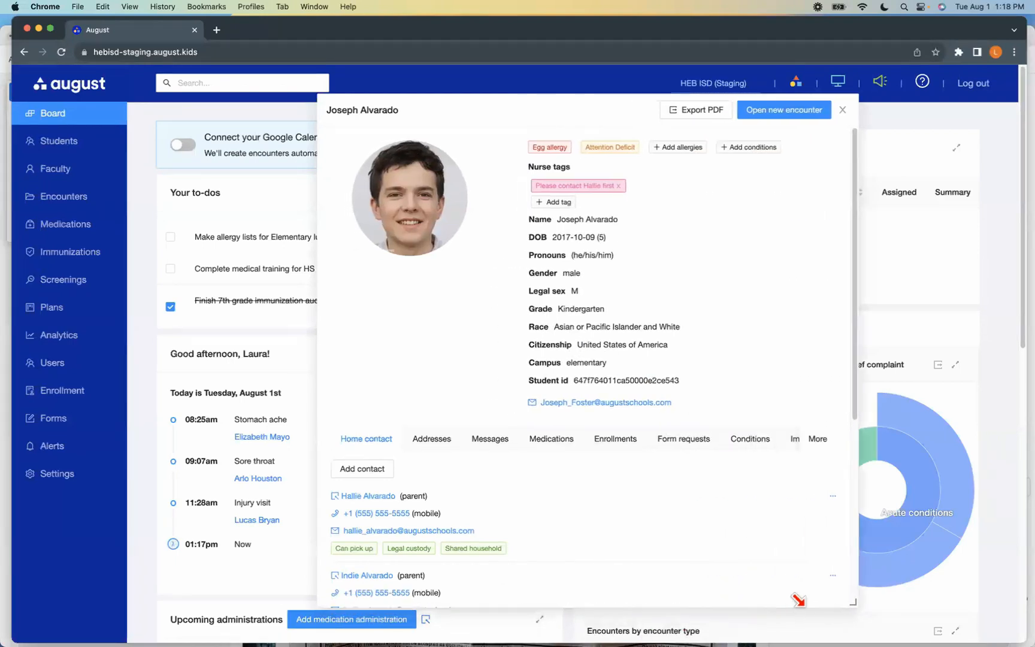
{"action": "left_click_drag", "start_coordinate": [496, 107], "coordinate": [381, 110]}
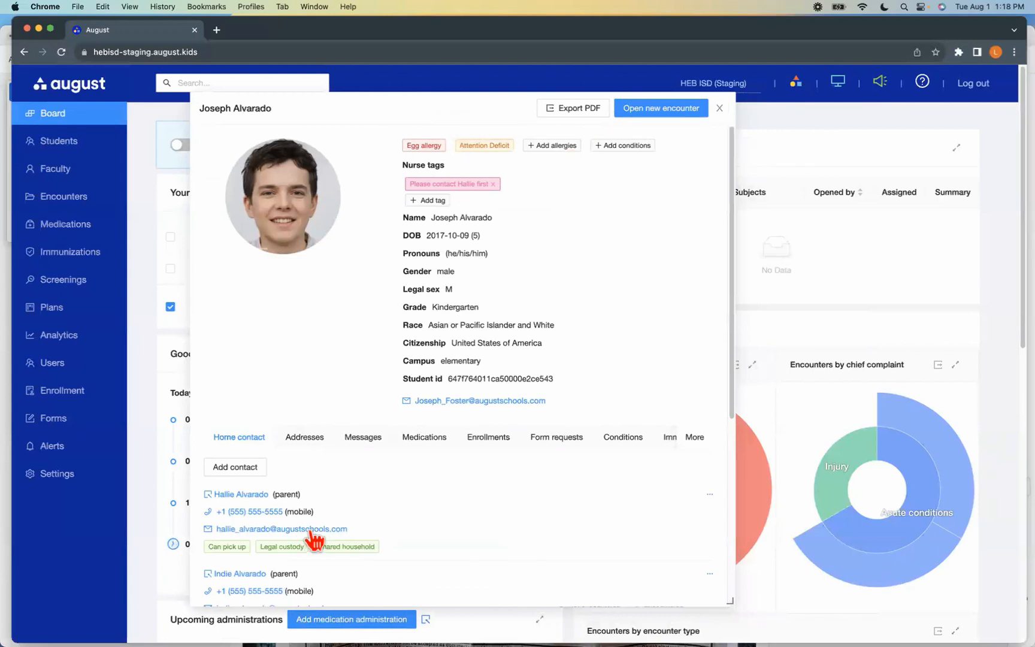
{"action": "scroll", "coordinate": [312, 536], "scroll_direction": "down", "scroll_amount": 2}
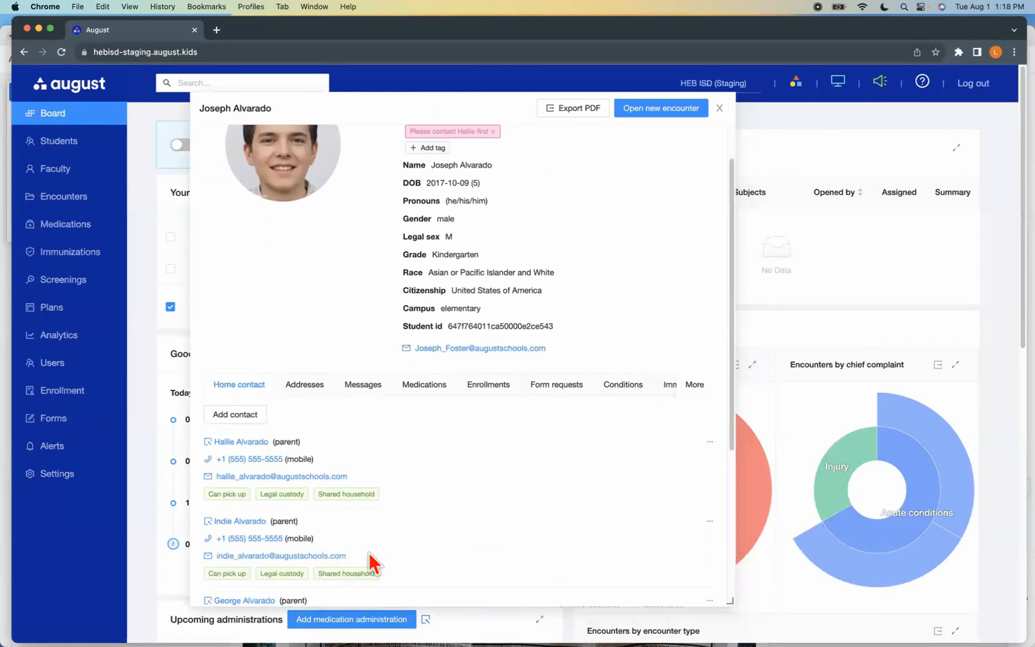
{"action": "scroll", "coordinate": [449, 443], "scroll_direction": "up", "scroll_amount": 2}
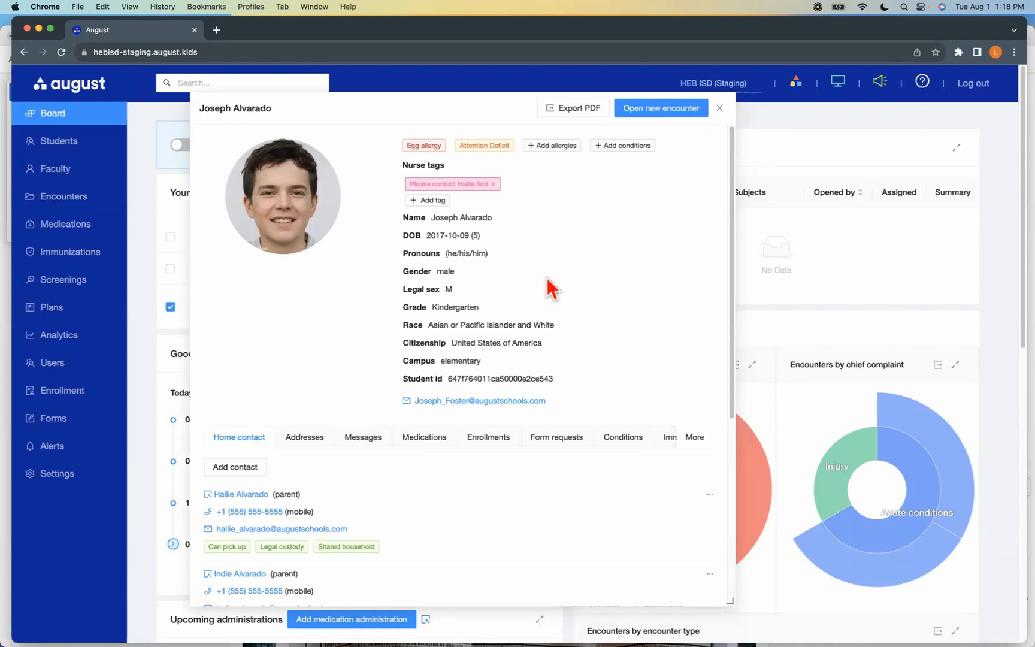
Open a new Clinic visit encounter for the student and close the profile window to show its quick note
{"action": "left_click", "coordinate": [666, 113]}
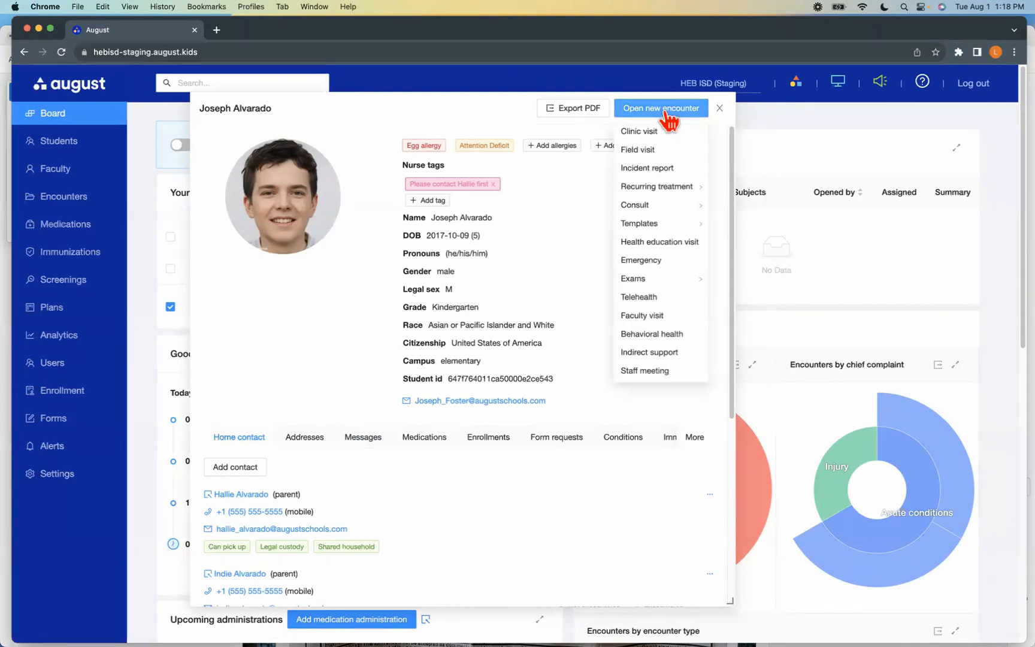
{"action": "left_click", "coordinate": [662, 134]}
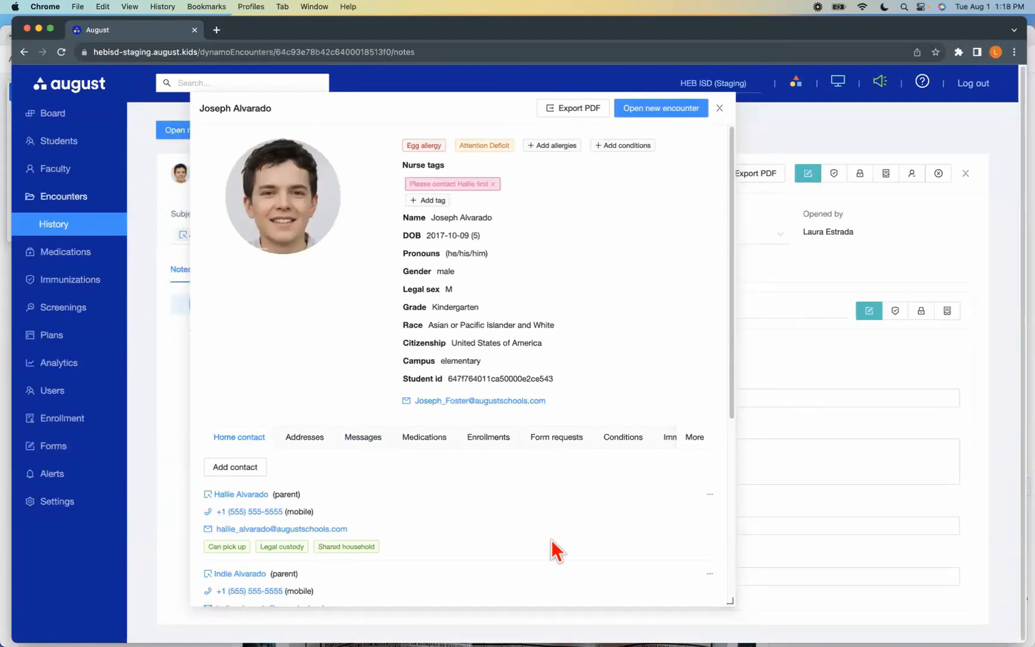
{"action": "left_click", "coordinate": [720, 112]}
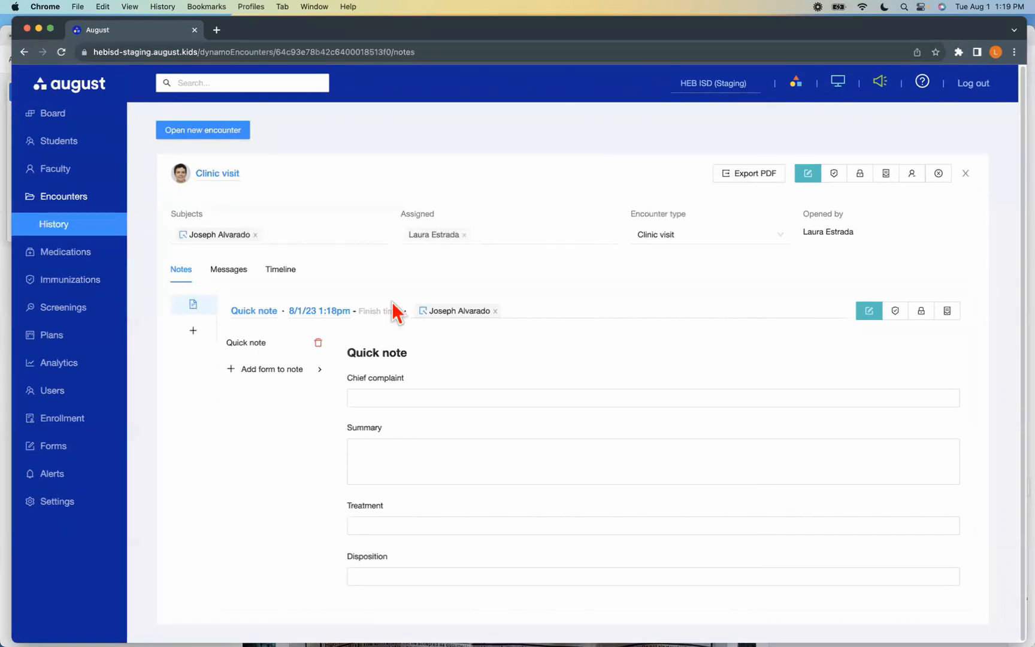
{"action": "left_click", "coordinate": [329, 316]}
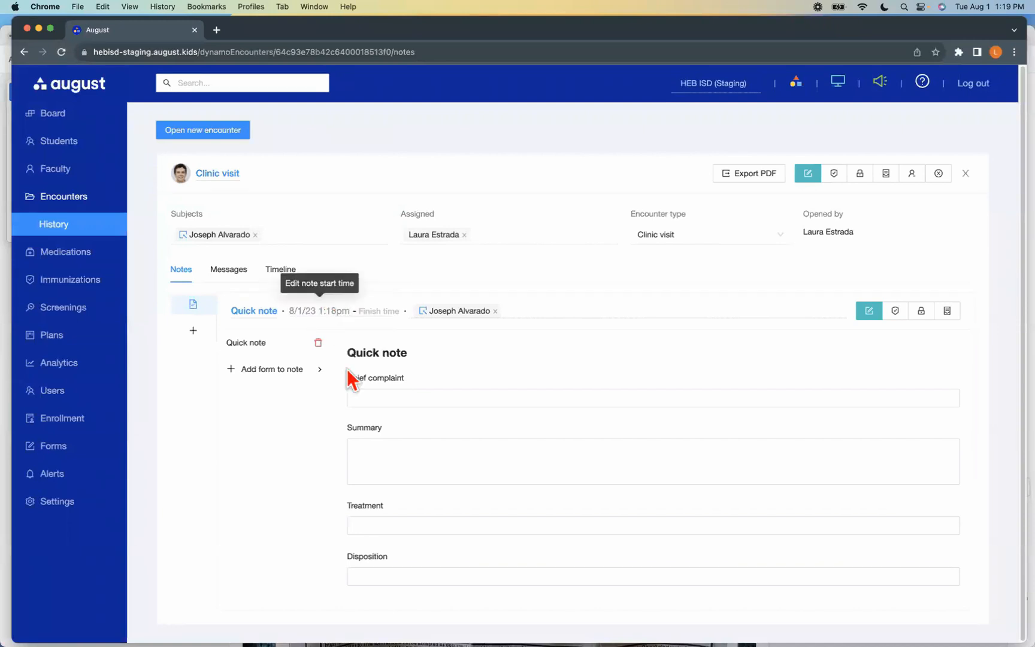
Set the quick note's chief complaint to the abrasion wound injury and Playground injury
{"action": "left_click", "coordinate": [357, 397]}
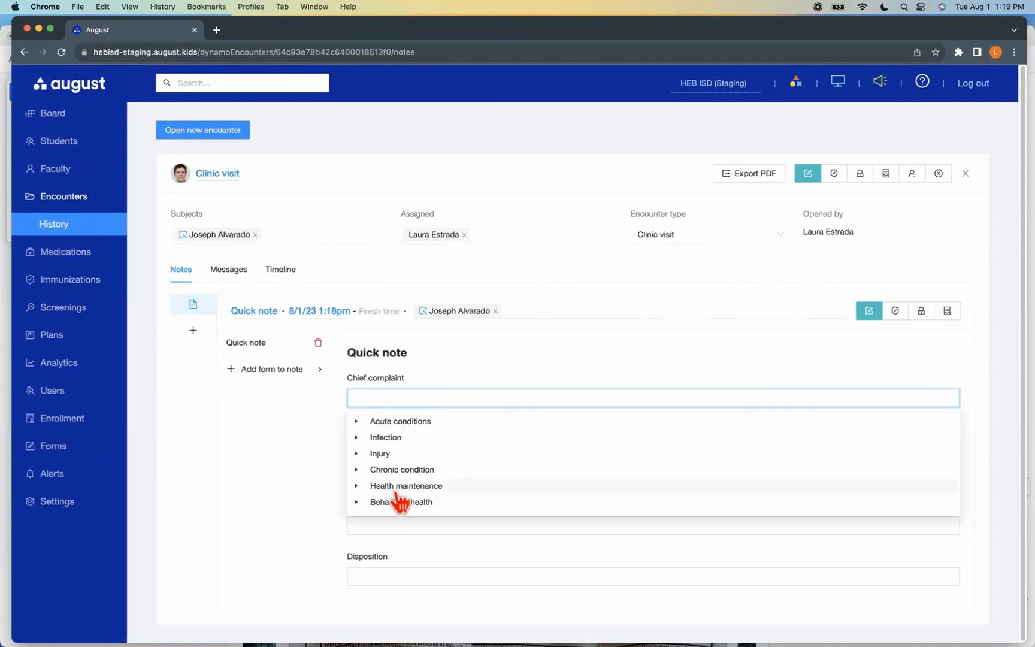
{"action": "left_click", "coordinate": [358, 423]}
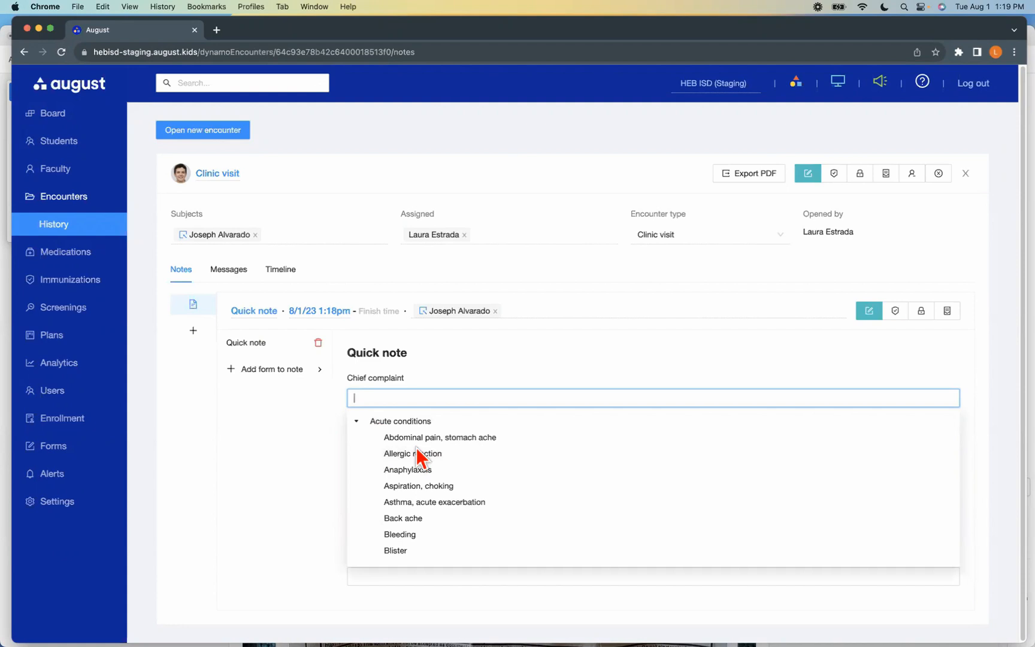
{"action": "left_click", "coordinate": [387, 398]}
{"action": "type", "text": "abr"}
{"action": "left_click", "coordinate": [396, 422]}
{"action": "type", "text": "play"}
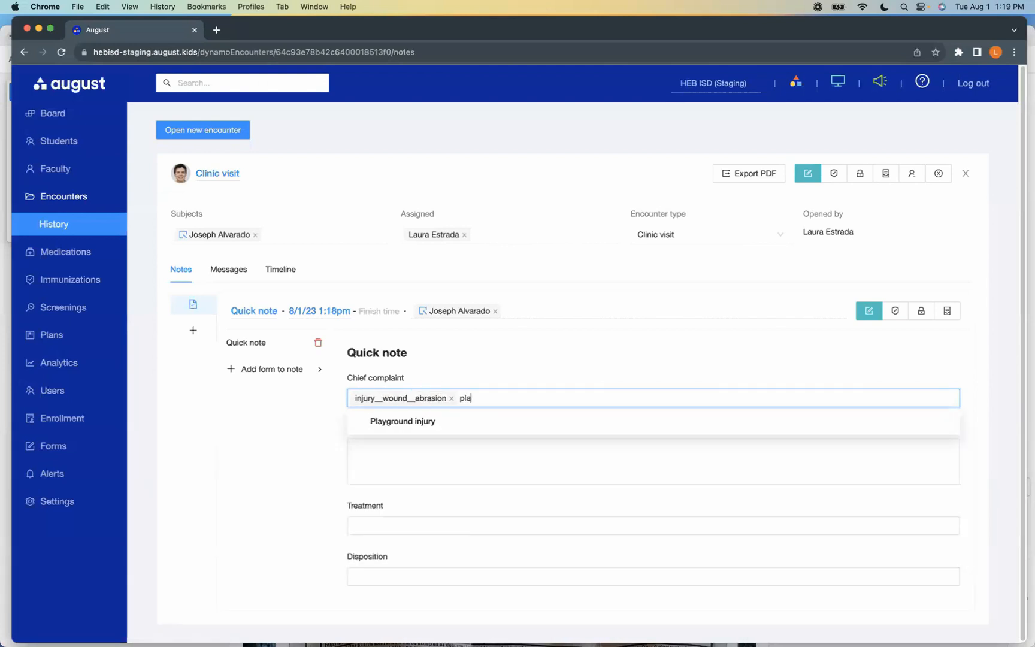
{"action": "left_click", "coordinate": [436, 422]}
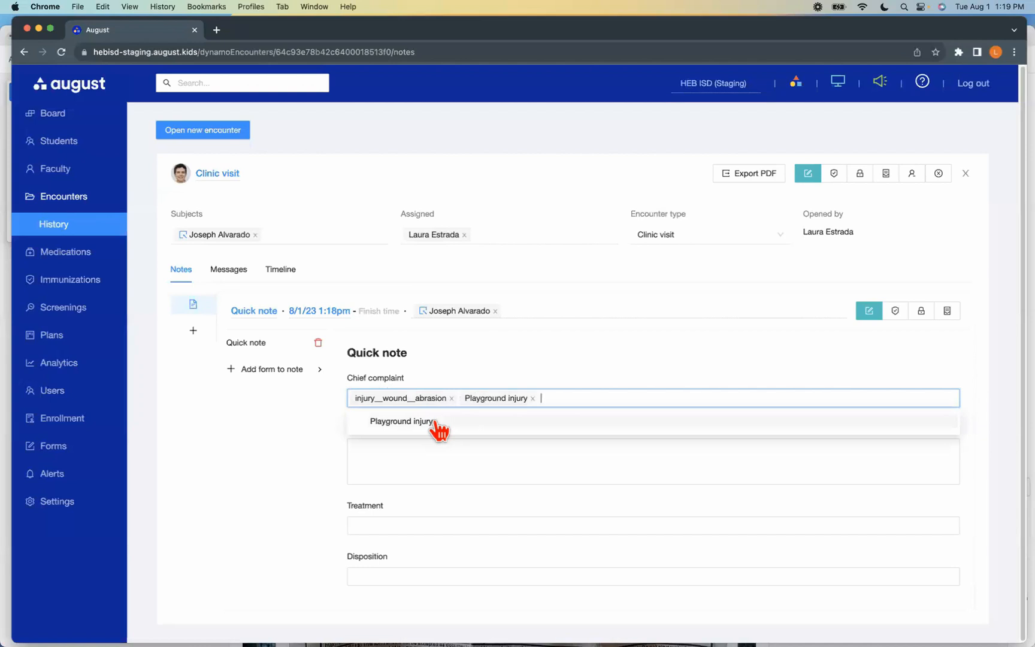
{"action": "left_click", "coordinate": [280, 450]}
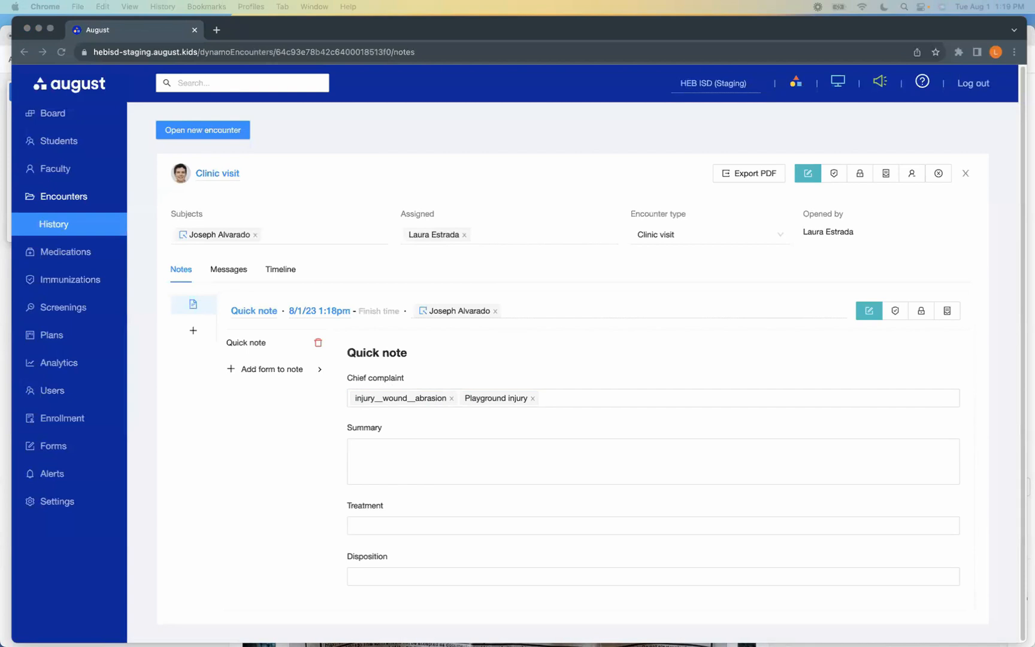
Paste the copied summary about the playground fall, left knee abrasion, soap-and-water cleaning and bandaid into the quick note
{"action": "right_click", "coordinate": [630, 464]}
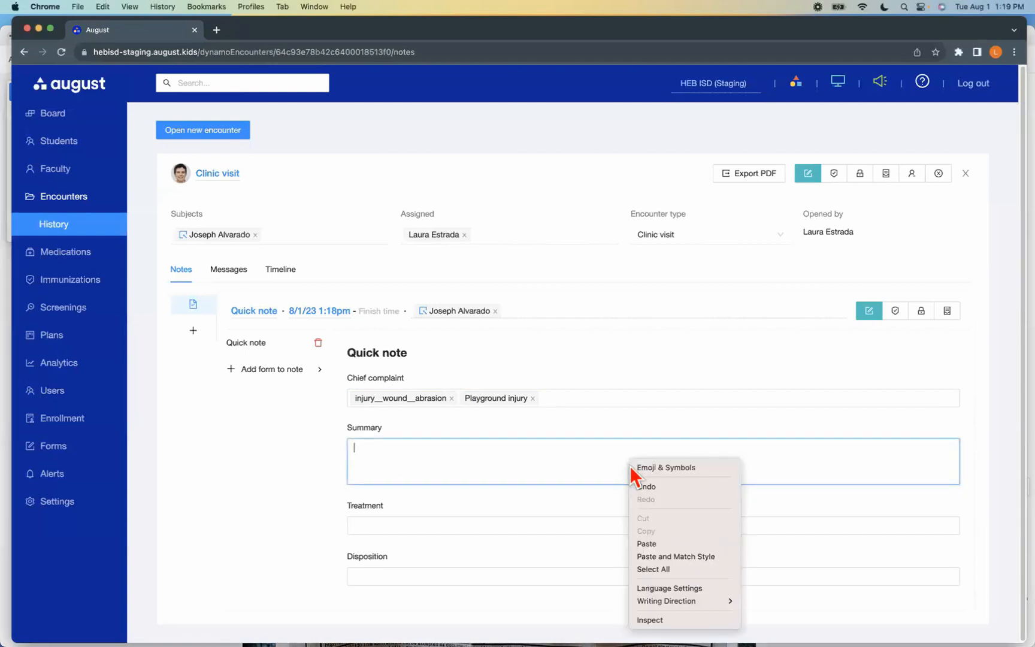
{"action": "left_click", "coordinate": [647, 544]}
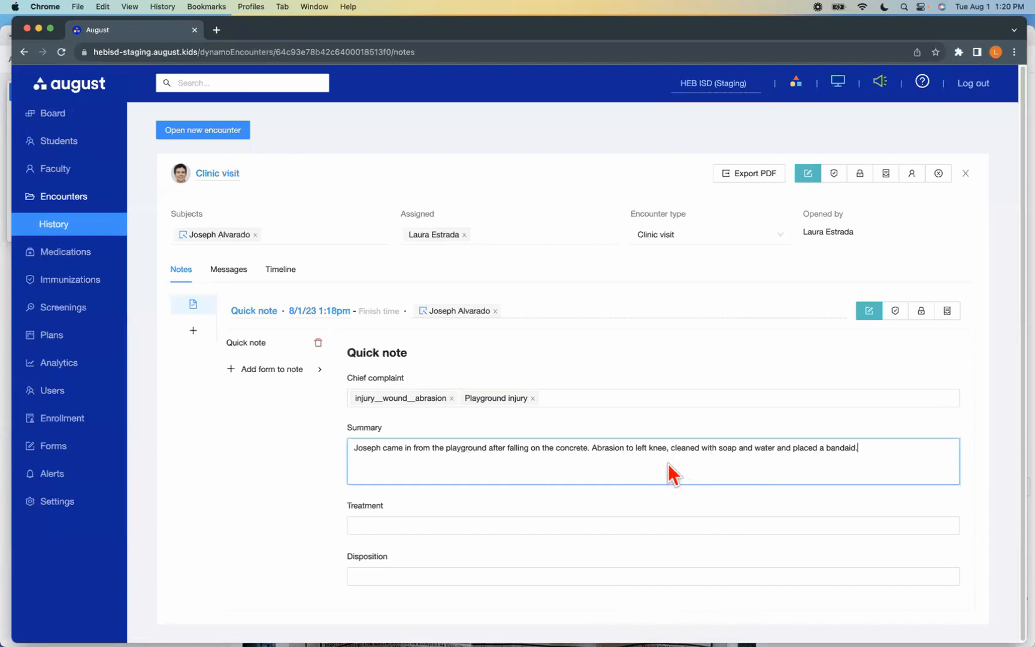
Set the quick note's treatment to Adhesive bandage and Rinse with soap and water
{"action": "left_click", "coordinate": [351, 525]}
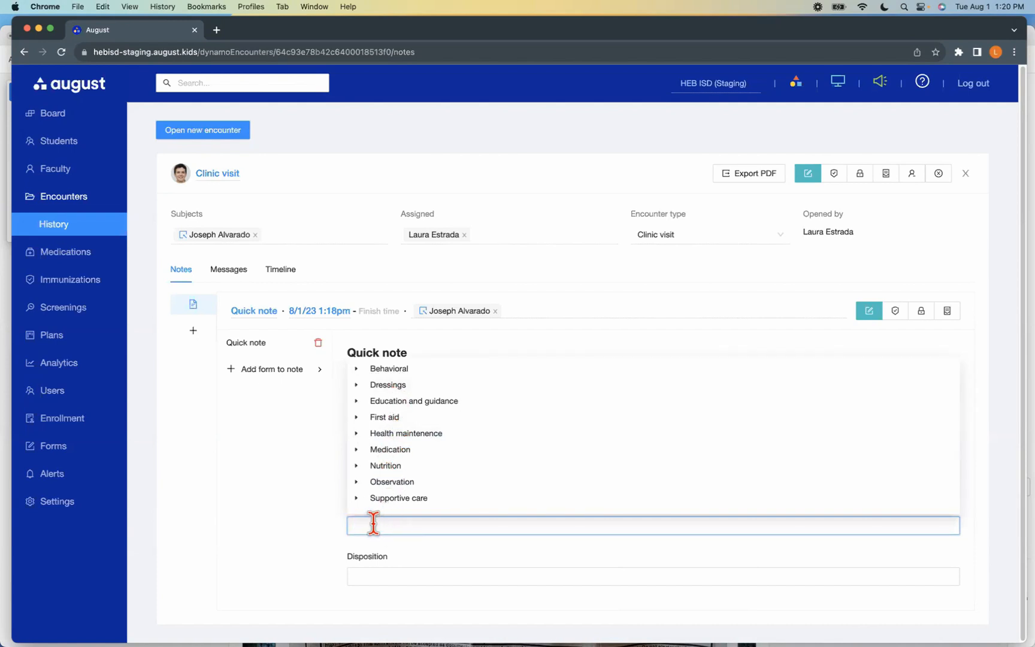
{"action": "type", "text": "ban"}
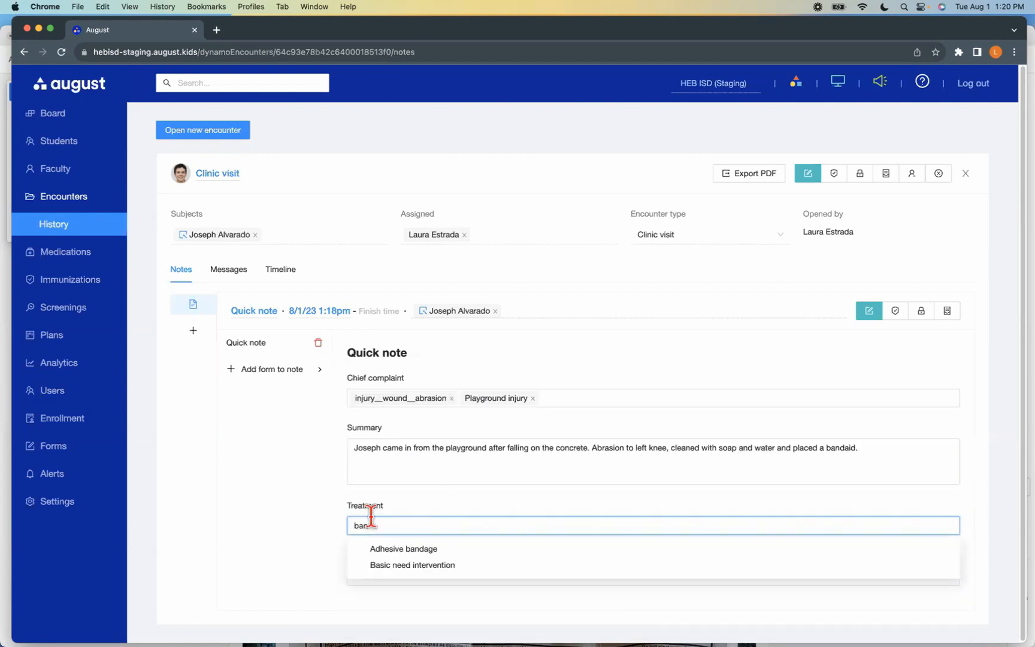
{"action": "left_click", "coordinate": [373, 548]}
{"action": "type", "text": "cle"}
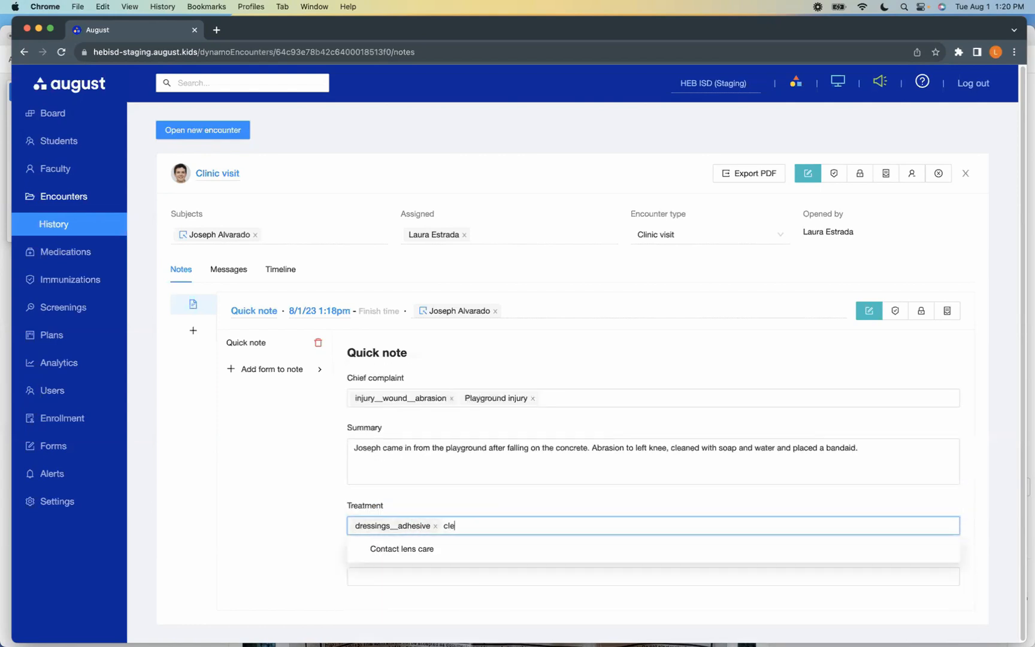
{"action": "key", "text": "BackSpace"}
{"action": "key", "text": "BackSpace"}
{"action": "key", "text": "BackSpace"}
{"action": "type", "text": "sp"}
{"action": "key", "text": "BackSpace"}
{"action": "type", "text": "o"}
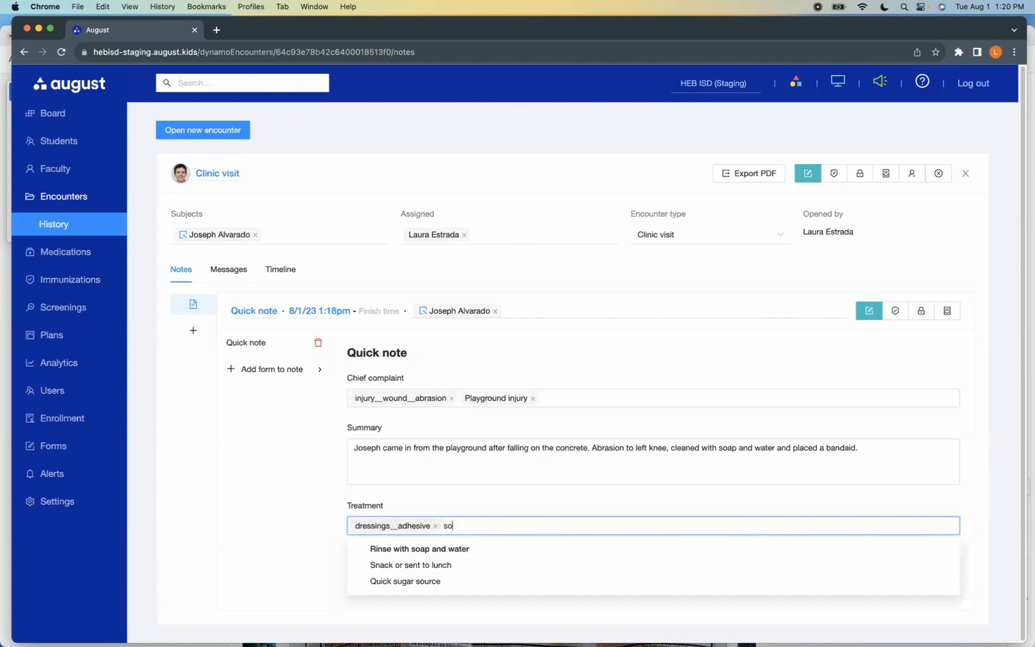
{"action": "left_click", "coordinate": [450, 549]}
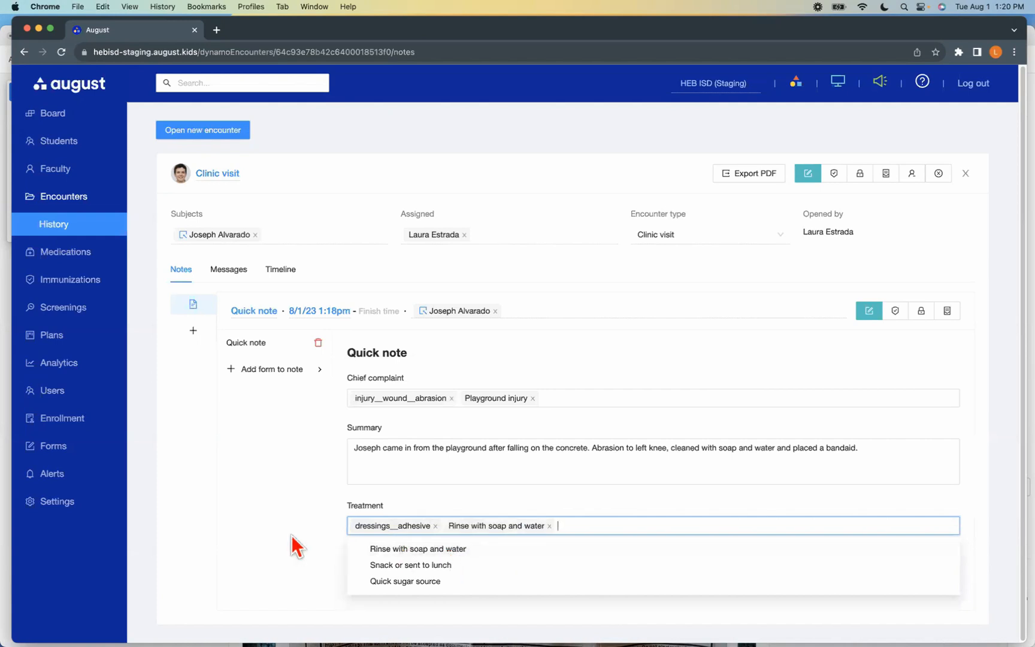
Lock the Clinic visit encounter, confirm the lock, and show all encounters in the encounter history
{"action": "left_click", "coordinate": [281, 502]}
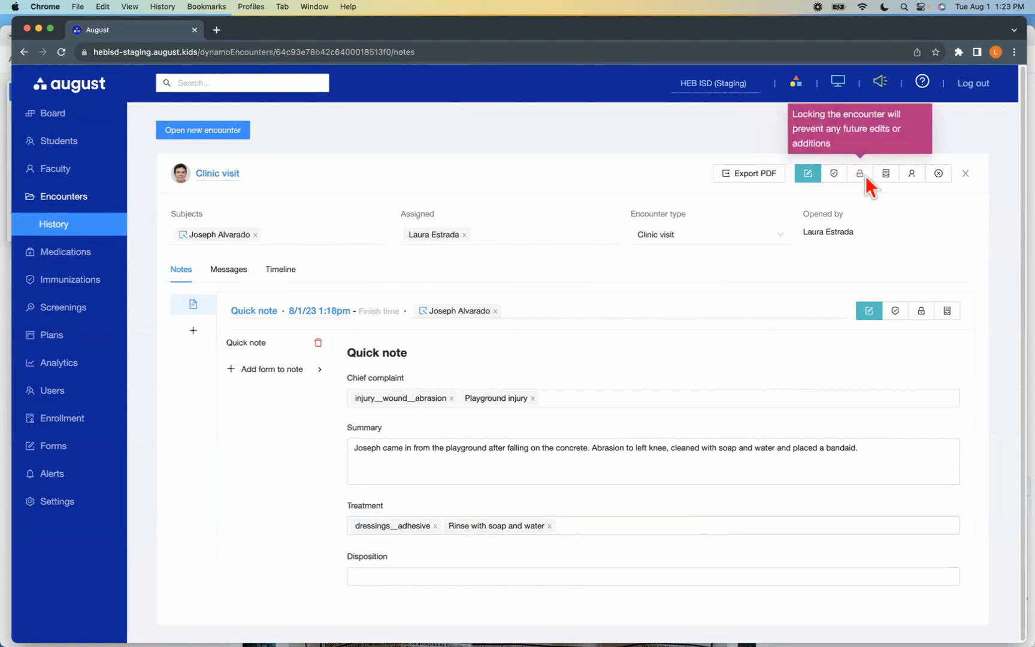
{"action": "left_click", "coordinate": [862, 175]}
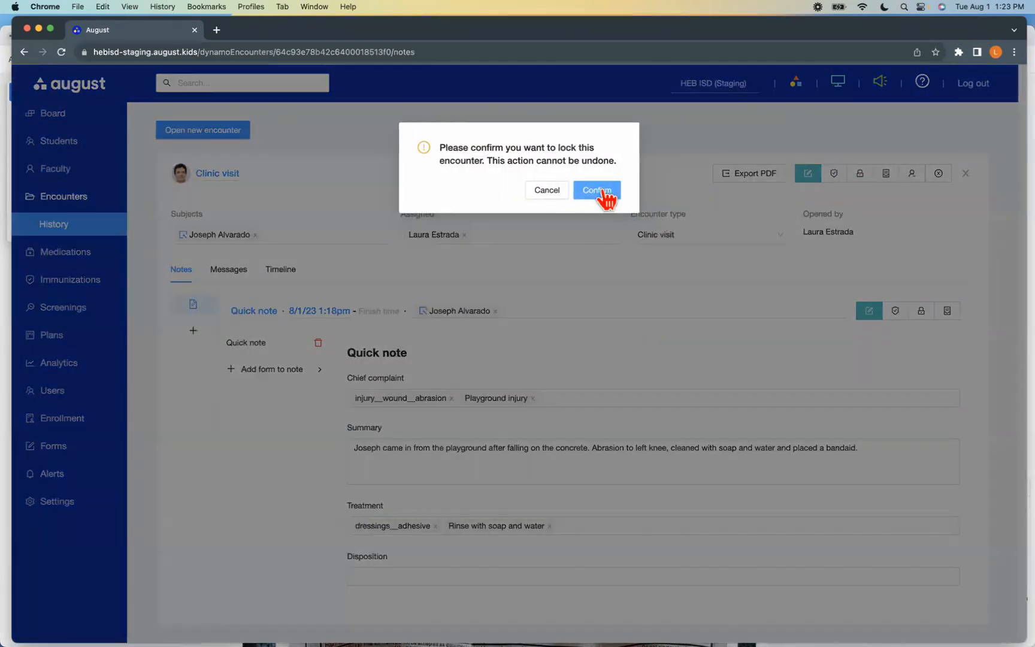
{"action": "left_click", "coordinate": [598, 191]}
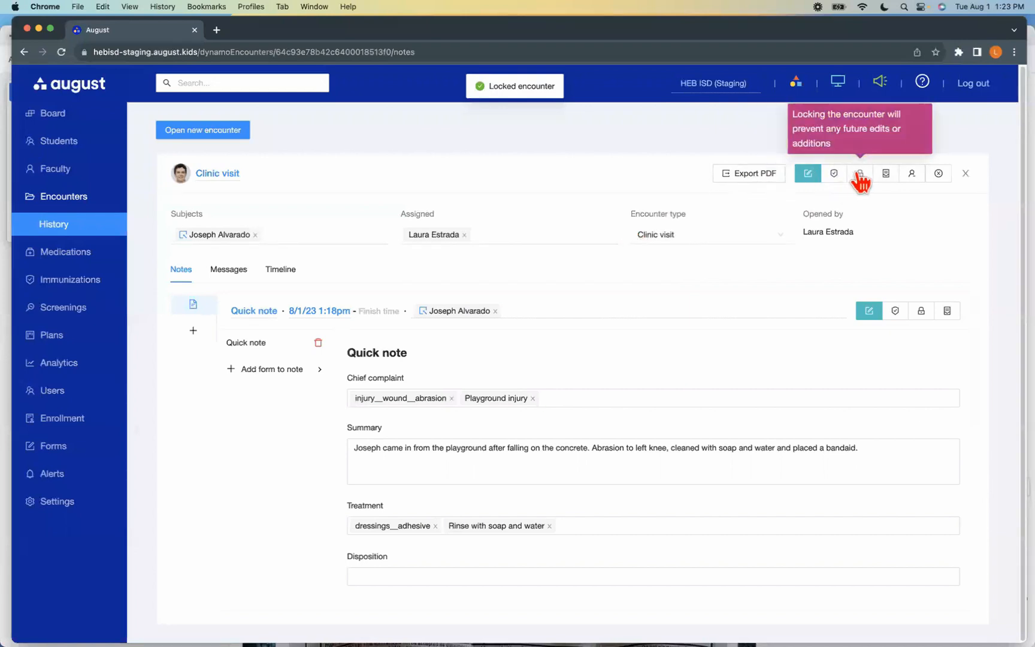
{"action": "left_click", "coordinate": [60, 227]}
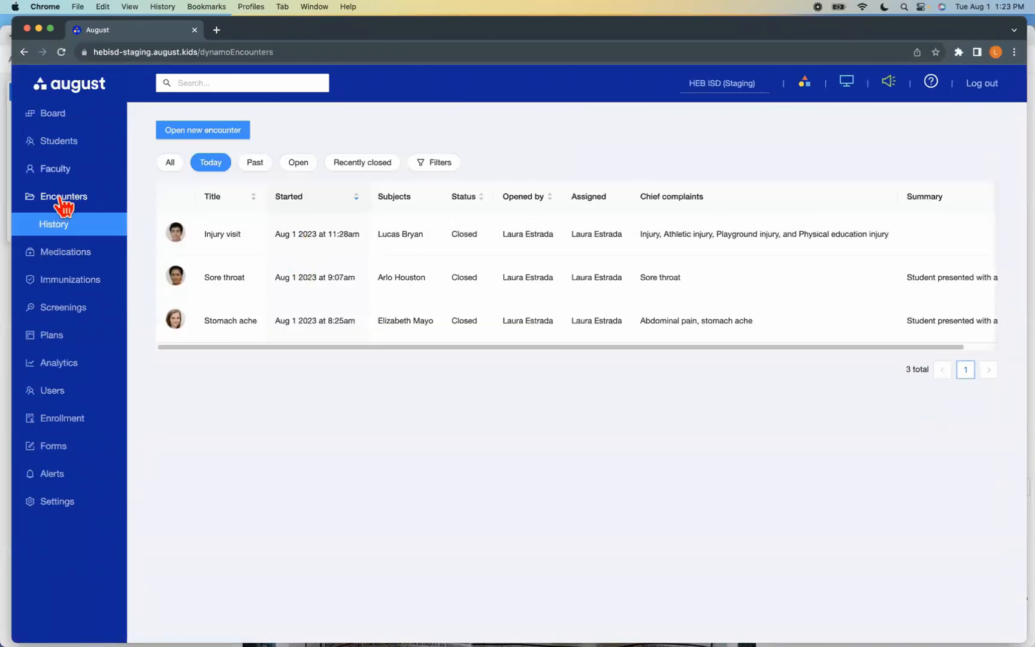
{"action": "left_click", "coordinate": [170, 164]}
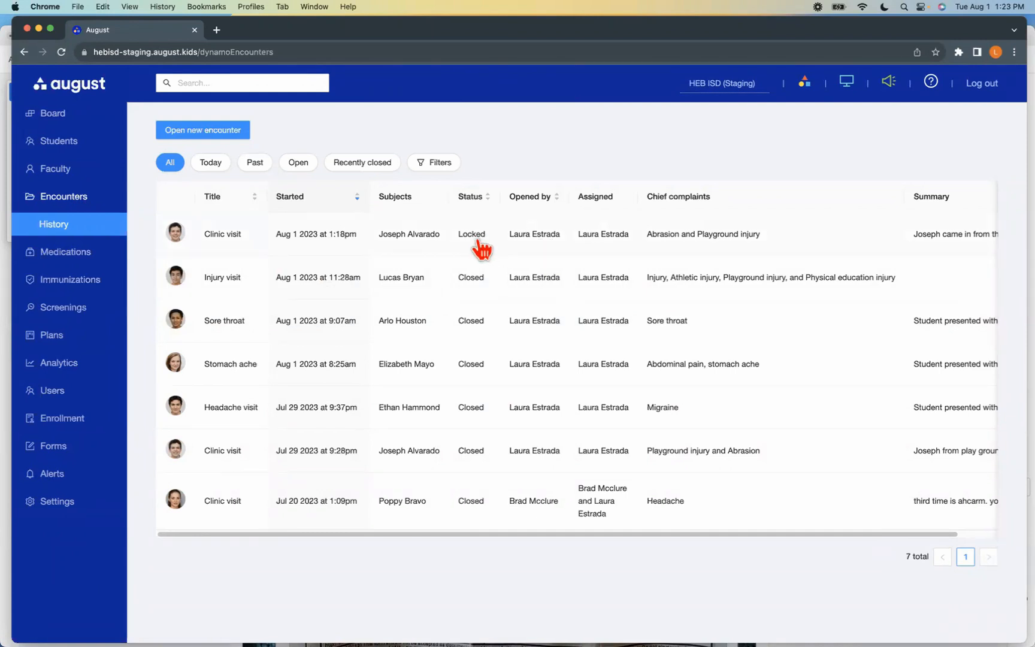
Search by first name for the 5th-grade student with the Migraine Or Frequent Headache condition and open his profile
{"action": "left_click", "coordinate": [229, 81]}
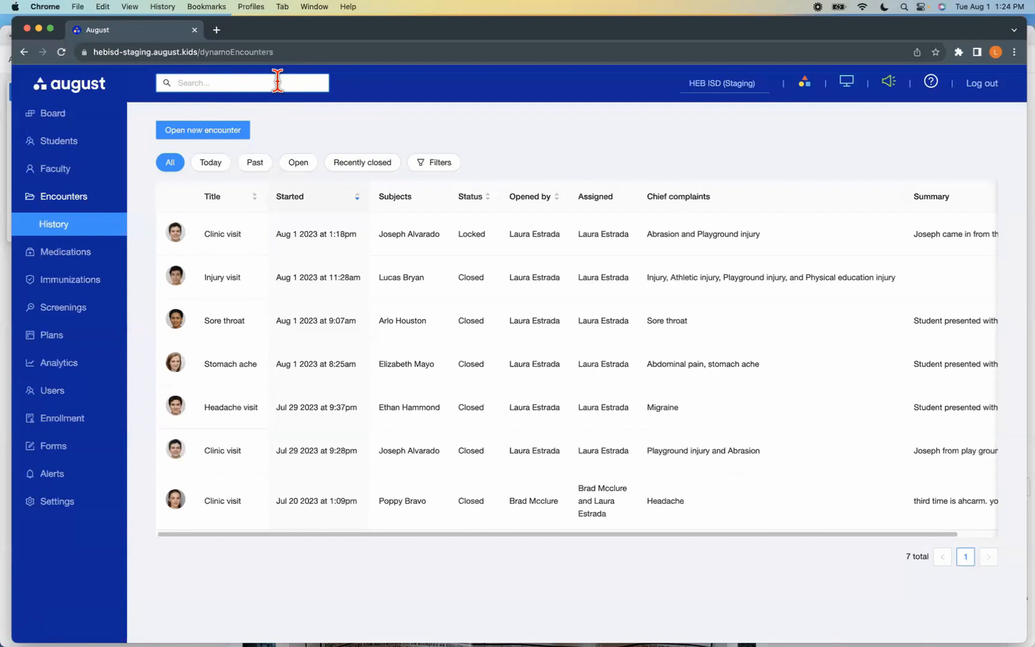
{"action": "type", "text": "ethan"}
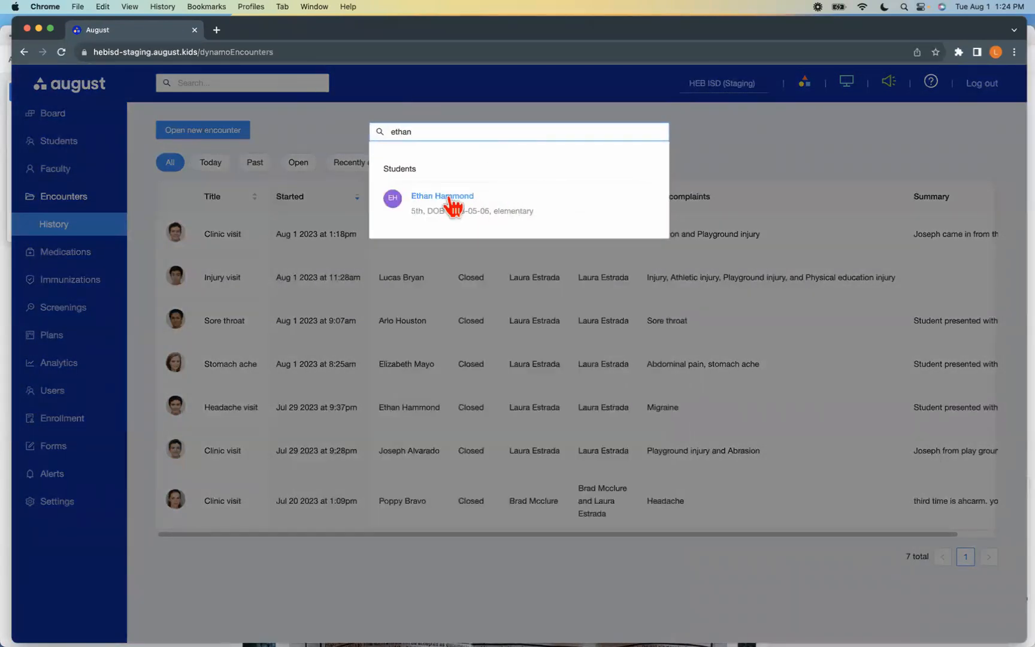
{"action": "left_click", "coordinate": [451, 201]}
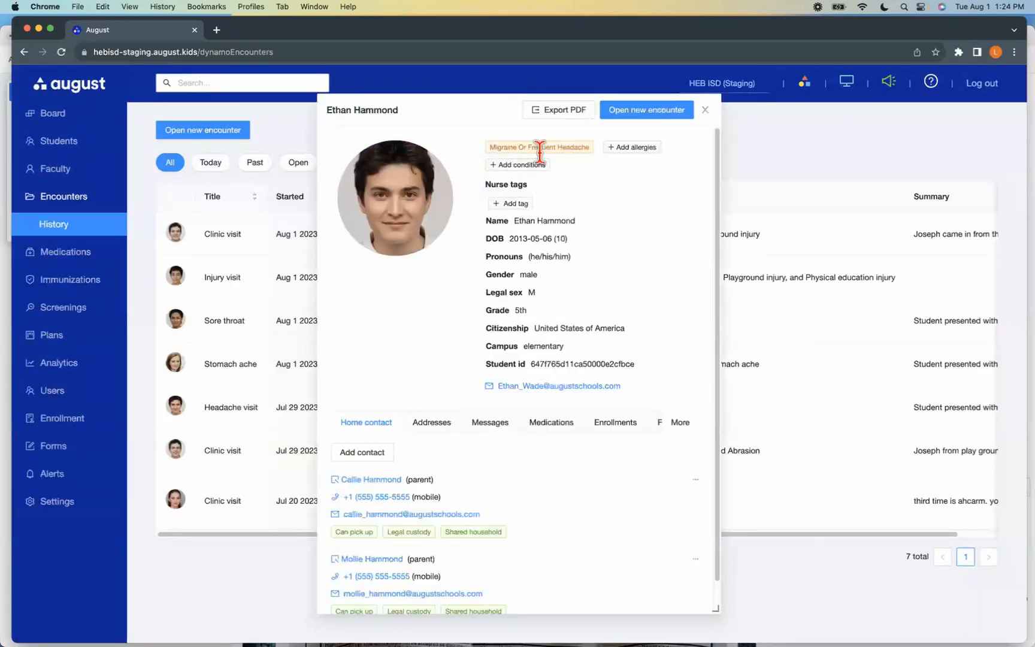
Find a second 5th-grade student by first name, open his profile, and place it beside the first profile window
{"action": "left_click", "coordinate": [203, 83]}
{"action": "type", "text": "rory"}
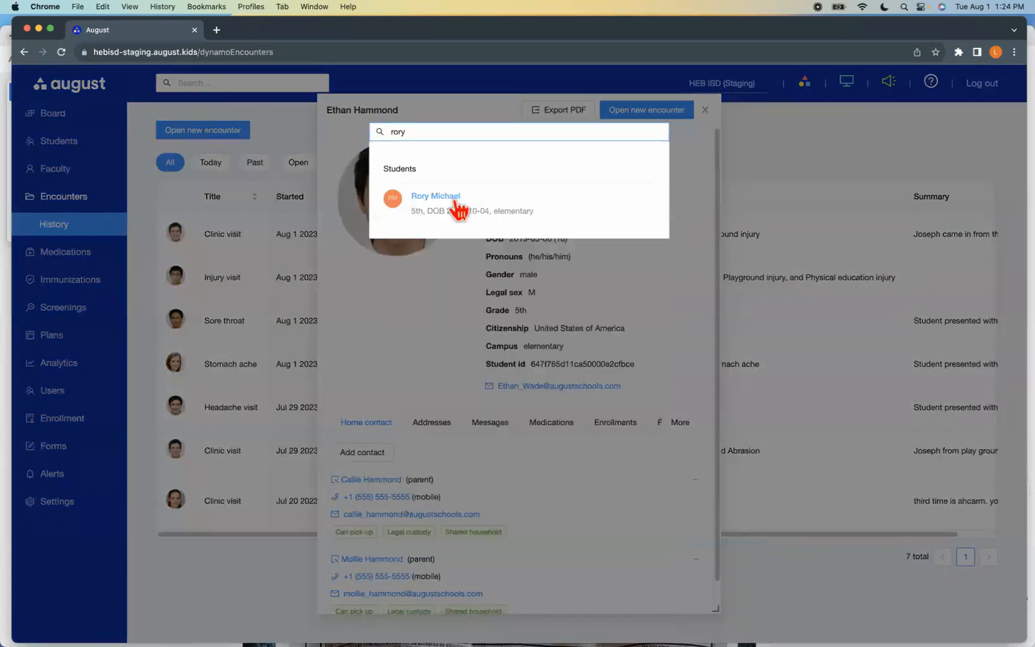
{"action": "left_click", "coordinate": [458, 205]}
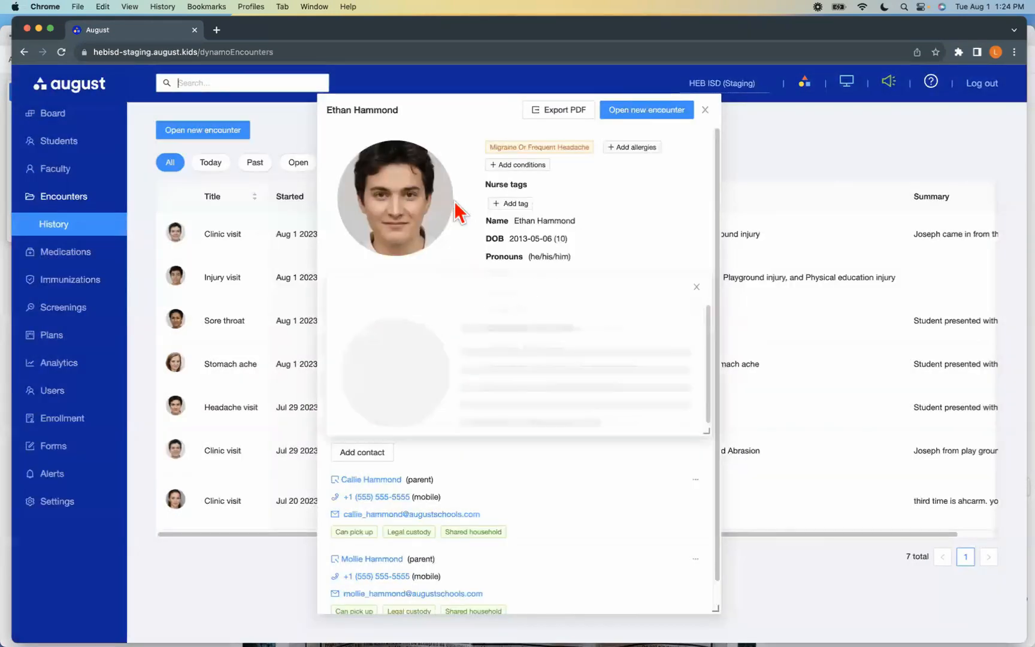
{"action": "left_click_drag", "start_coordinate": [515, 124], "coordinate": [243, 153]}
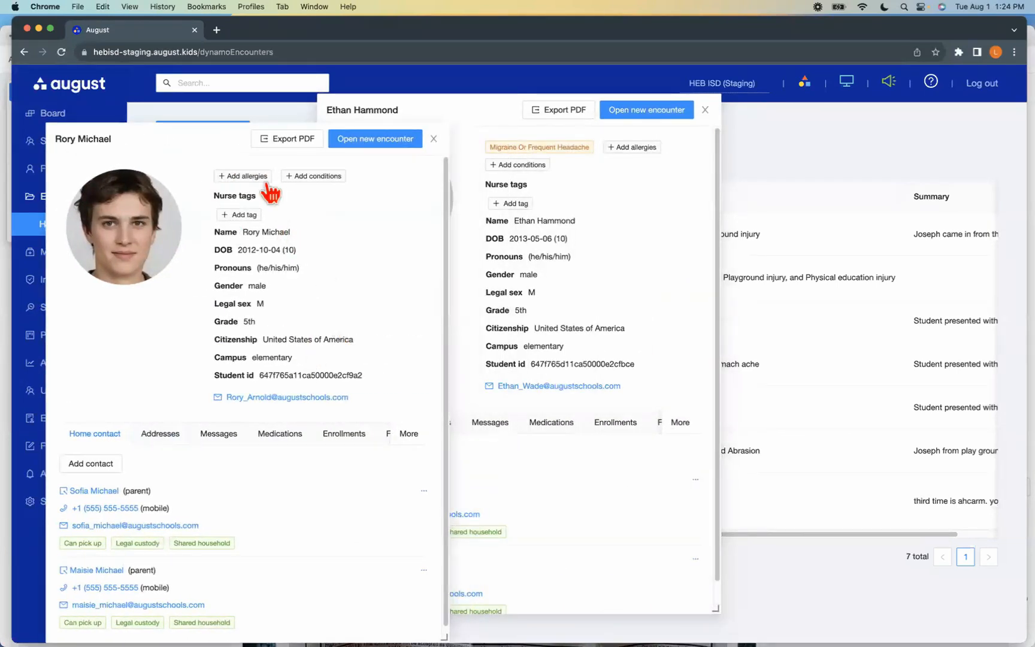
Find the 1st-grade student with chronic conditions by first name, open her profile, and place it beside the other profile windows
{"action": "left_click", "coordinate": [232, 78]}
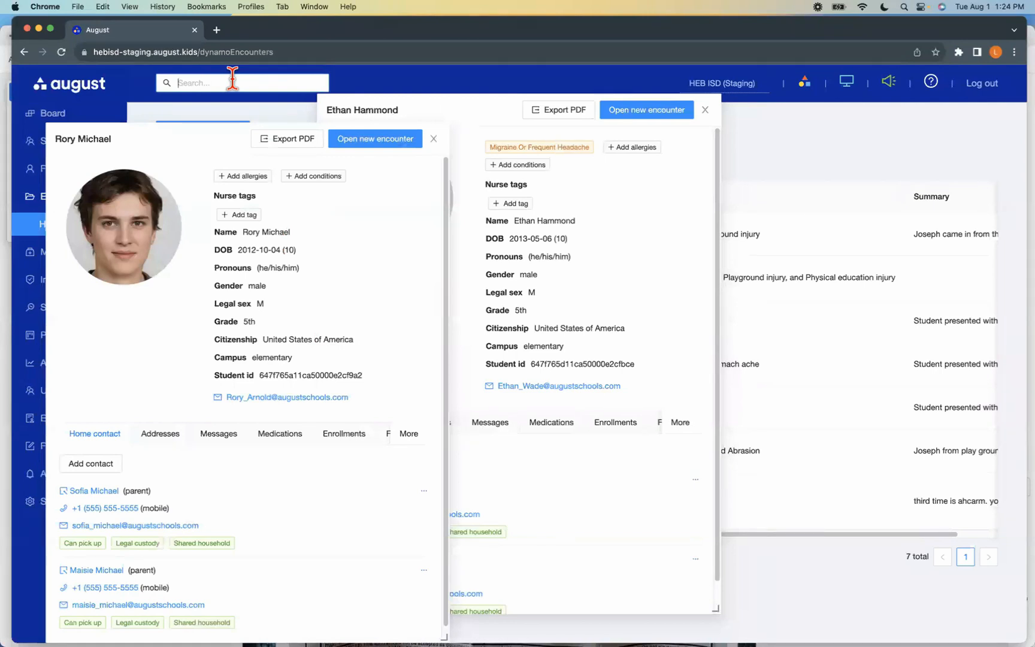
{"action": "type", "text": "el"}
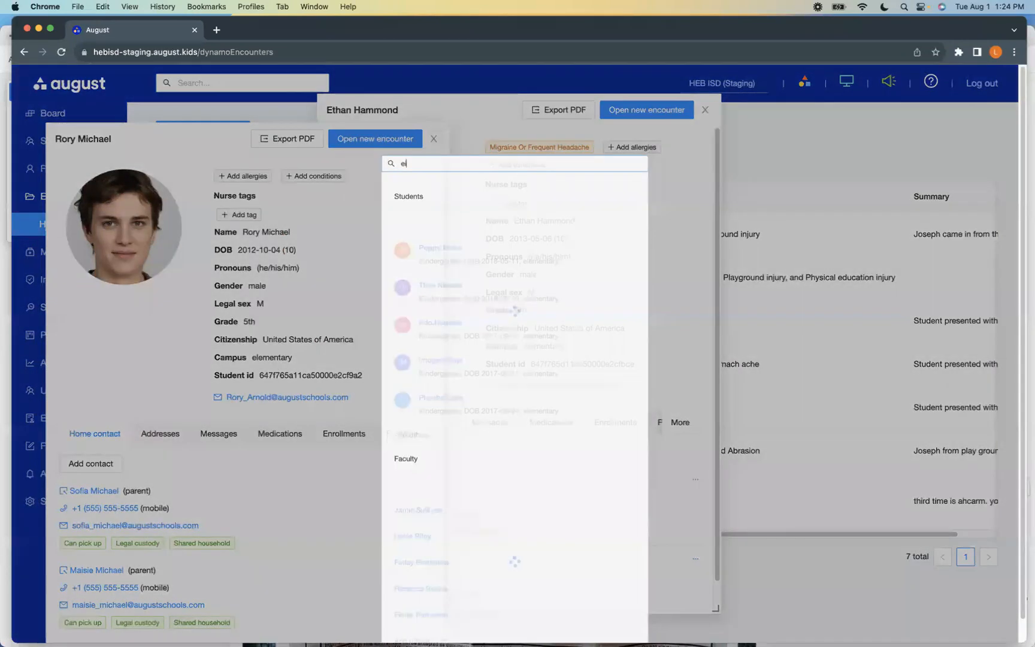
{"action": "key", "text": "BackSpace"}
{"action": "key", "text": "BackSpace"}
{"action": "type", "text": "willo"}
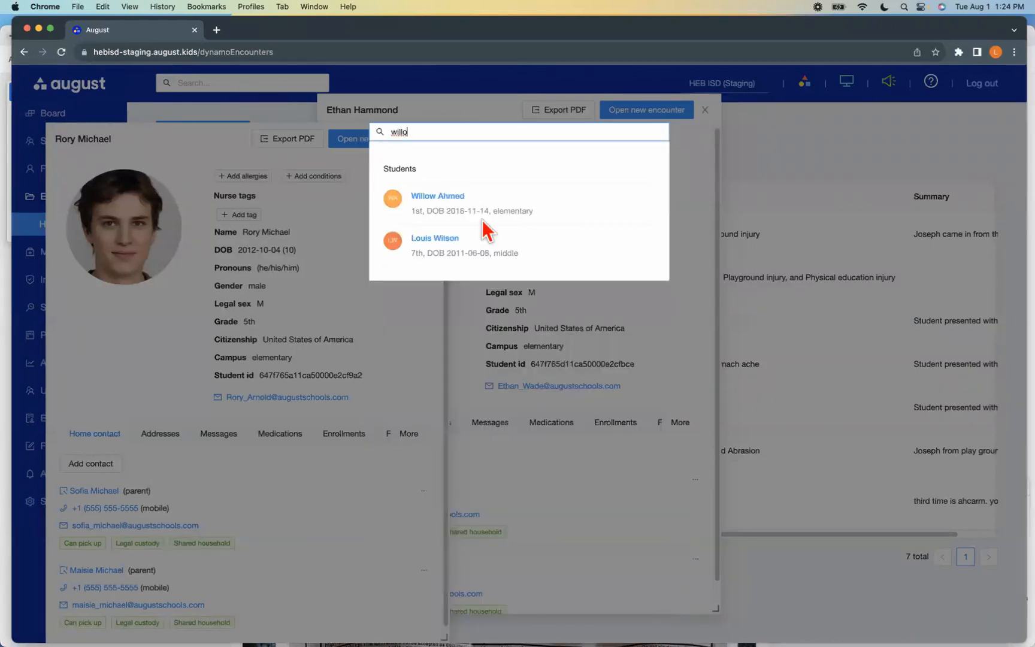
{"action": "left_click", "coordinate": [461, 207]}
{"action": "left_click_drag", "start_coordinate": [456, 130], "coordinate": [598, 249]}
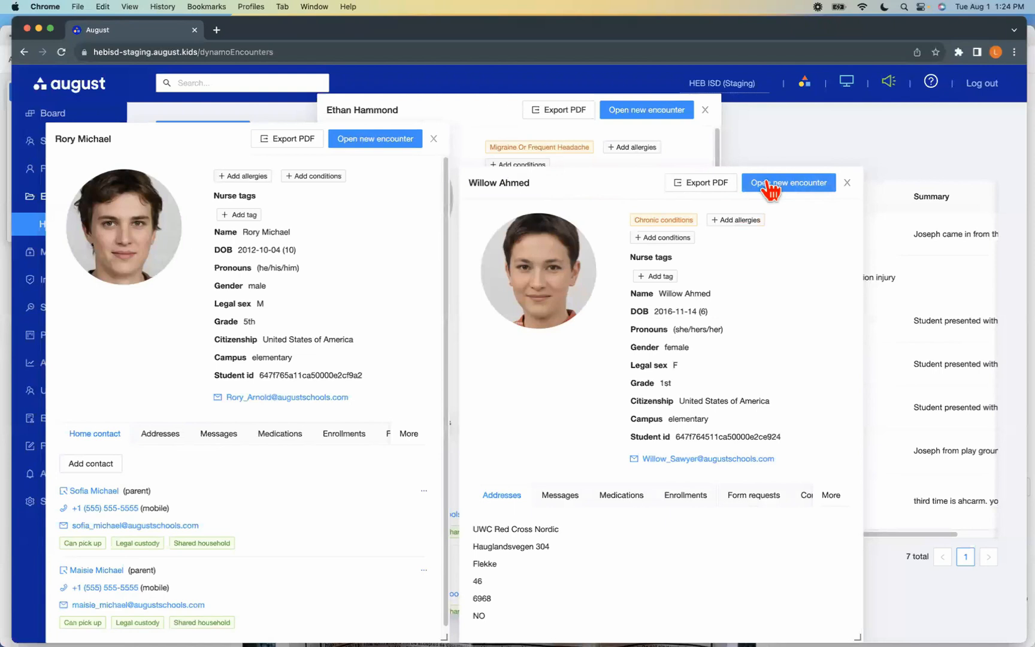
Start a Stomach ache visit from the encounter templates for the 1st-grade student and close her profile window
{"action": "mouse_move", "coordinate": [791, 187]}
{"action": "mouse_move", "coordinate": [798, 299]}
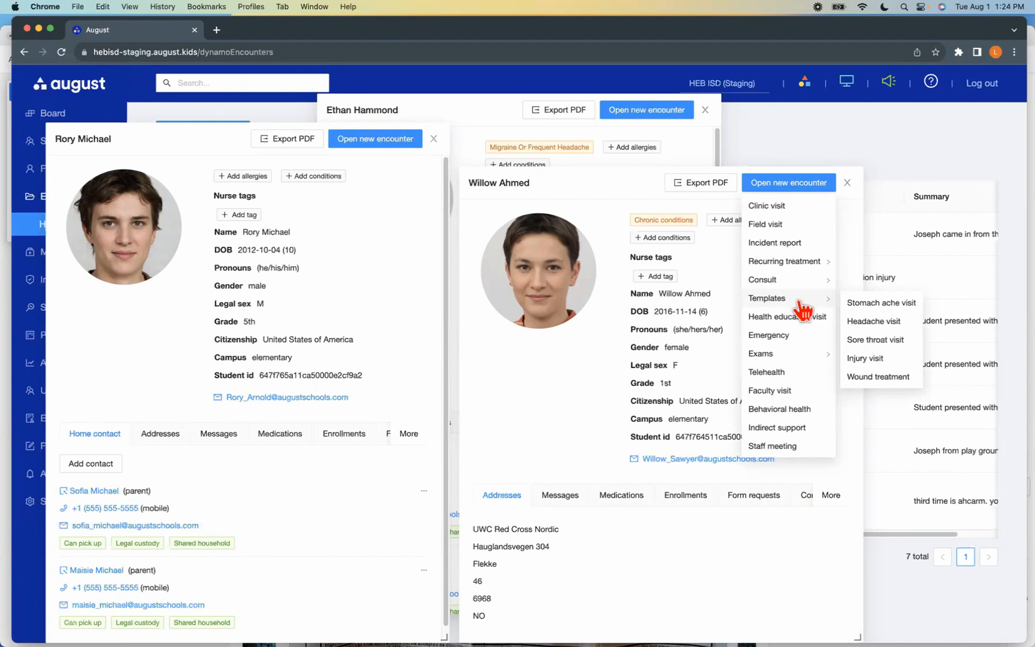
{"action": "left_click", "coordinate": [865, 305]}
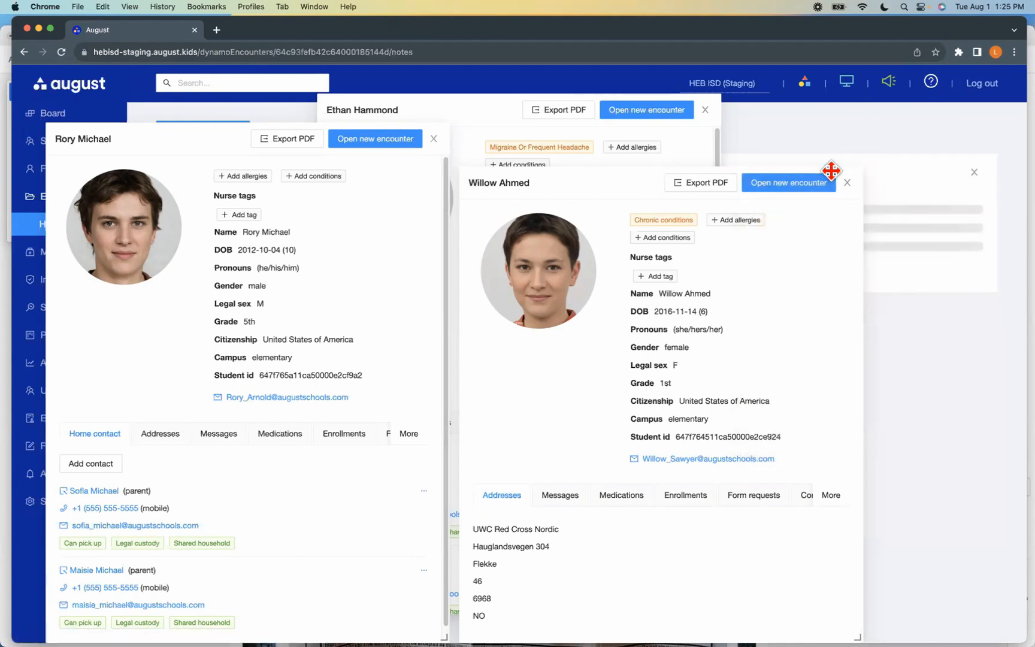
{"action": "left_click", "coordinate": [846, 183]}
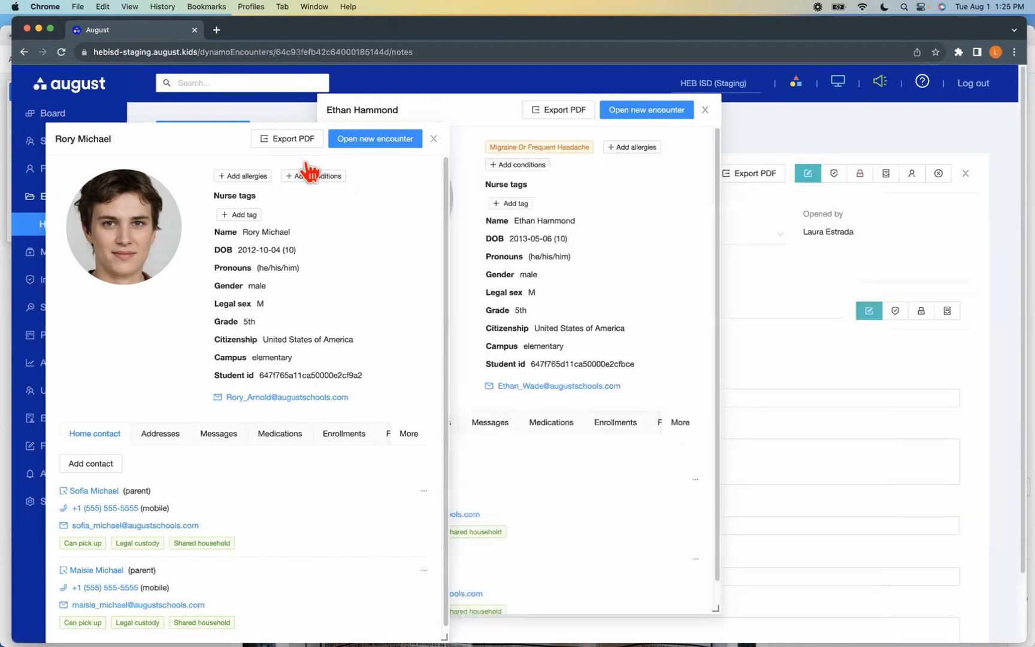
Start a Sore throat visit from the encounter templates for the second 5th-grade student and close his profile window
{"action": "left_click", "coordinate": [378, 142]}
{"action": "mouse_move", "coordinate": [379, 254]}
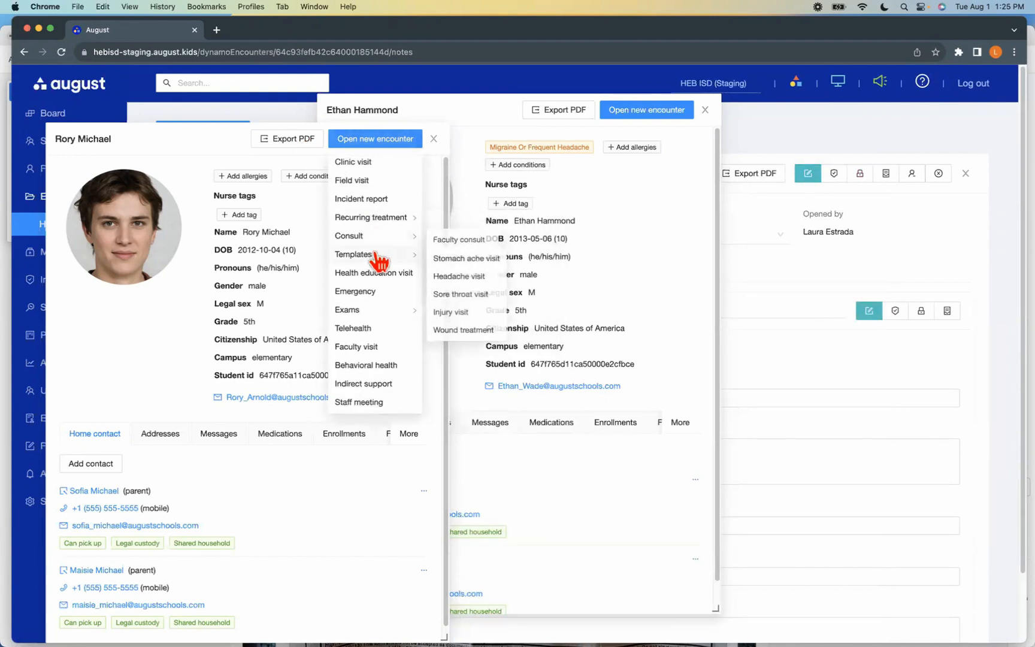
{"action": "left_click", "coordinate": [464, 297]}
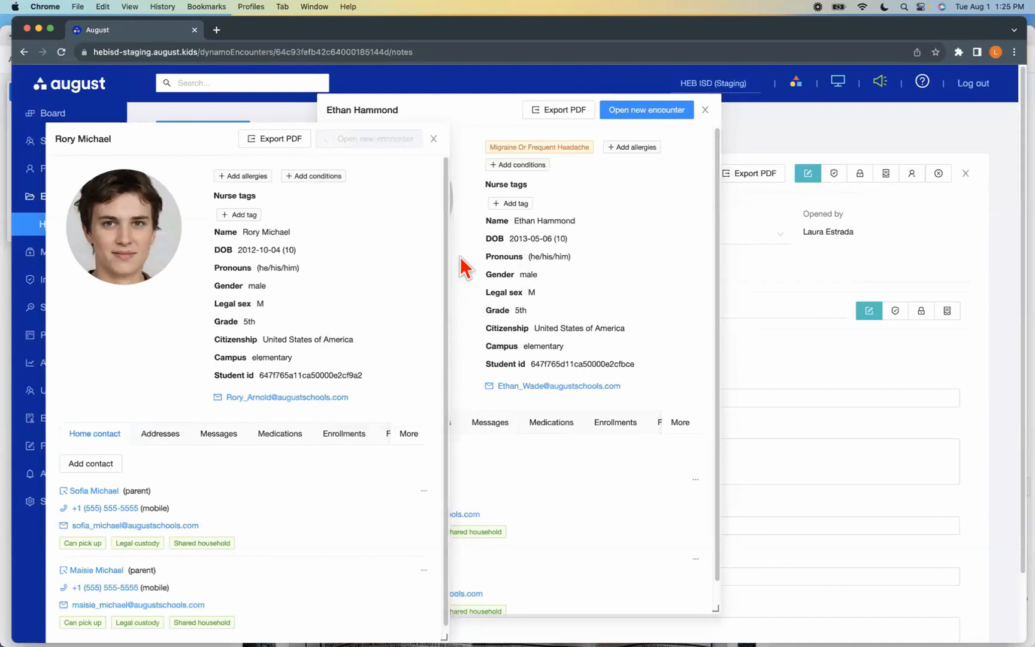
{"action": "left_click", "coordinate": [434, 138]}
Start a Headache visit from the encounter templates for the student with the migraine condition and close his profile window
{"action": "left_click", "coordinate": [646, 111]}
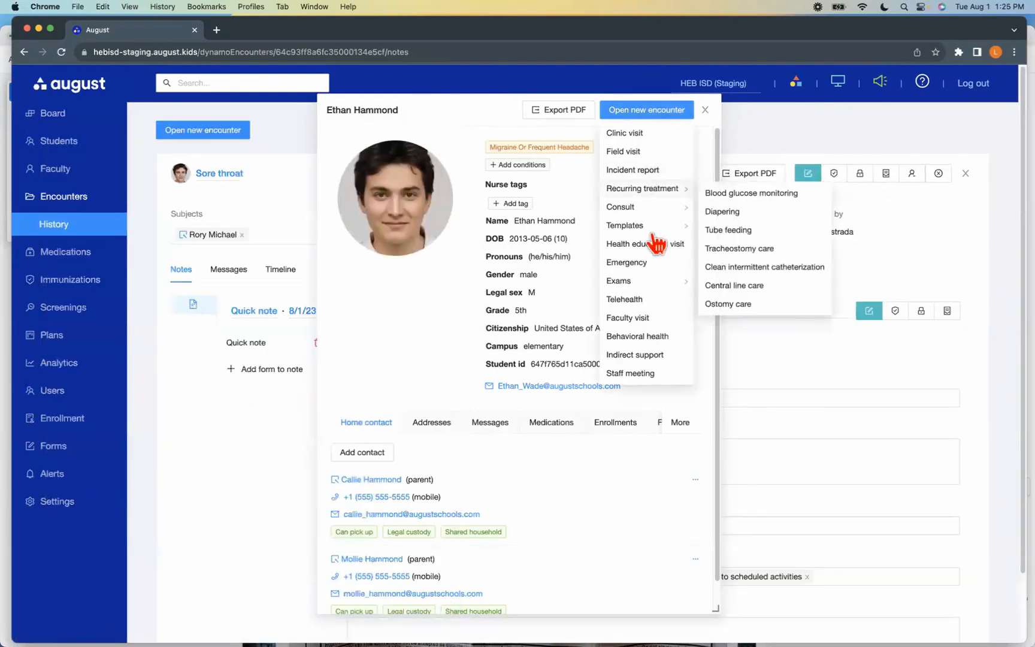
{"action": "mouse_move", "coordinate": [657, 228]}
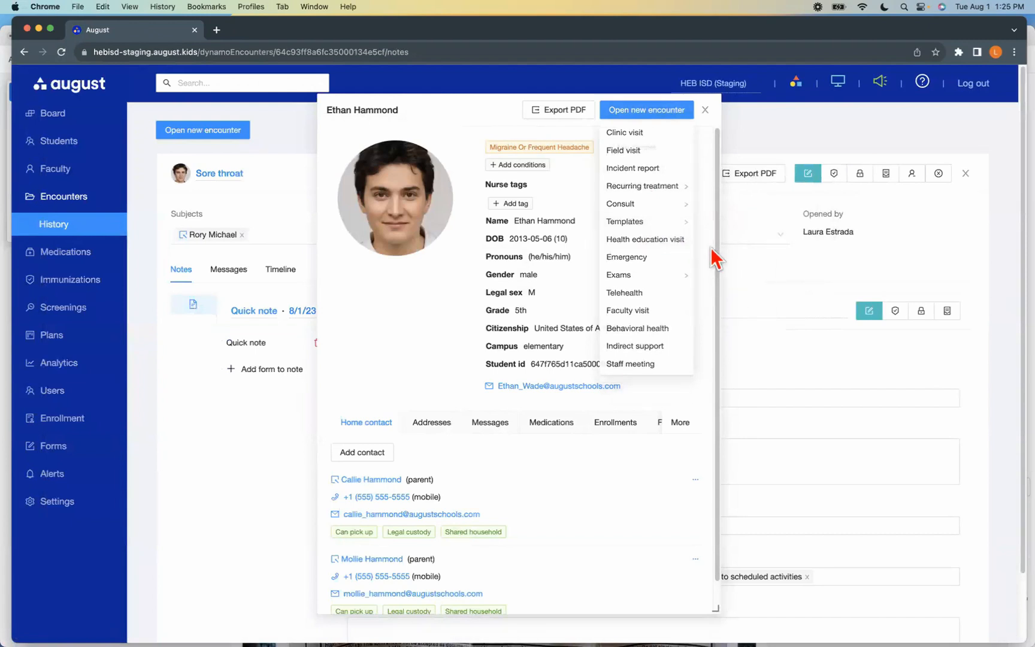
{"action": "mouse_move", "coordinate": [672, 119]}
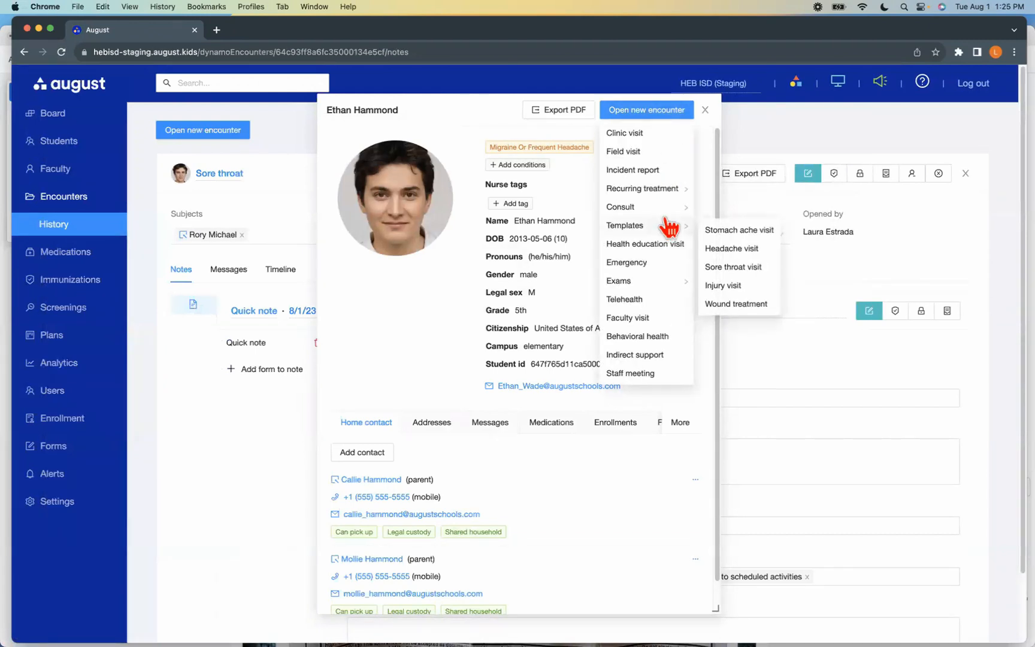
{"action": "left_click", "coordinate": [716, 251]}
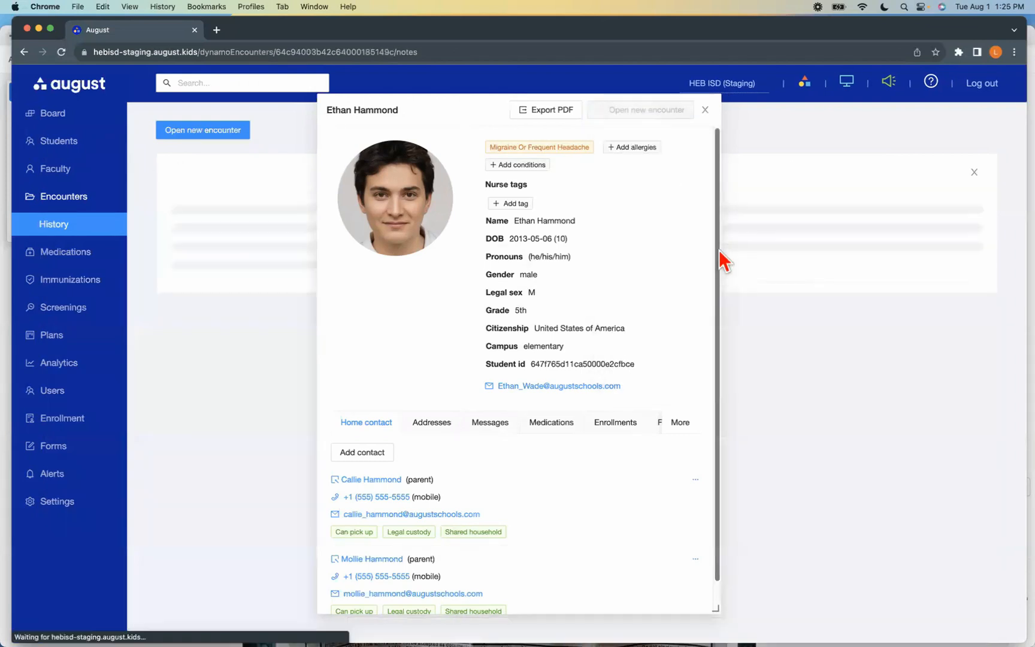
{"action": "left_click", "coordinate": [705, 110]}
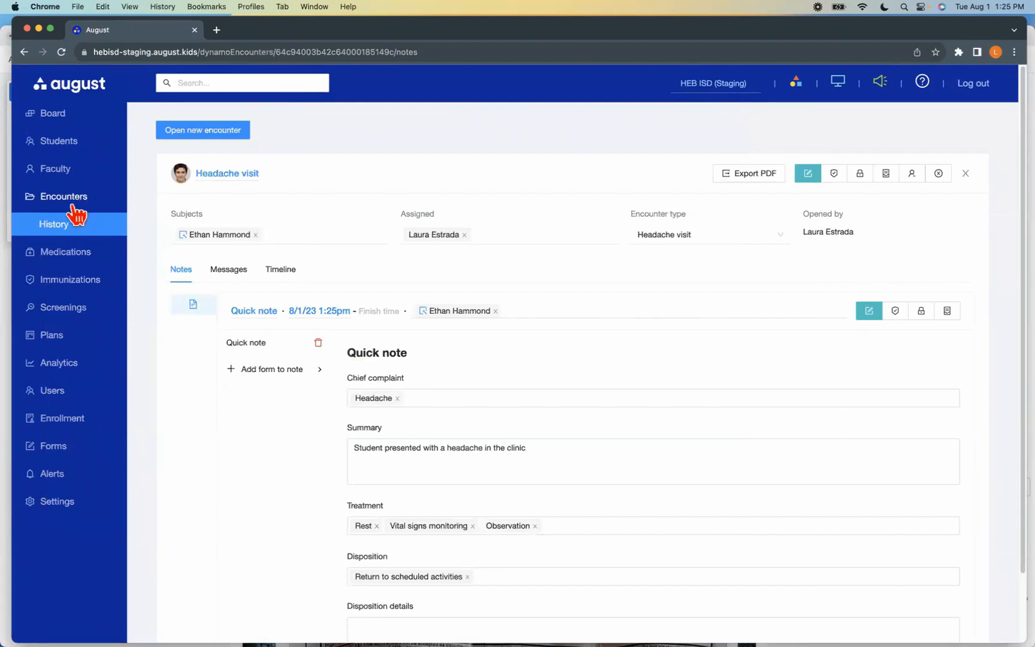
Filter the encounter history to today's encounters and open the newest Headache visit
{"action": "left_click", "coordinate": [61, 226]}
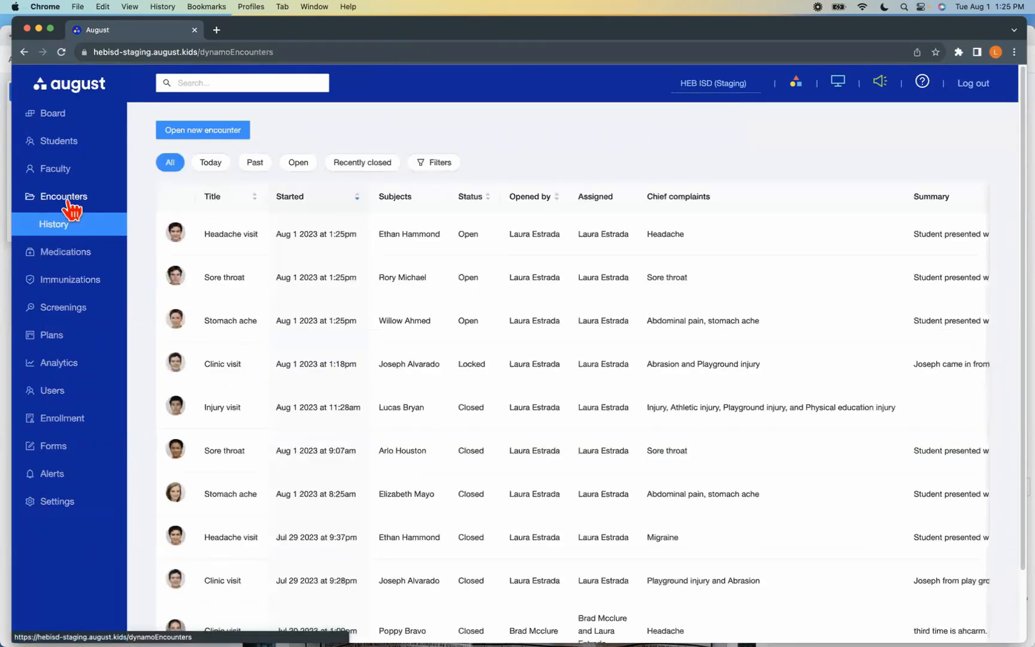
{"action": "left_click", "coordinate": [213, 164]}
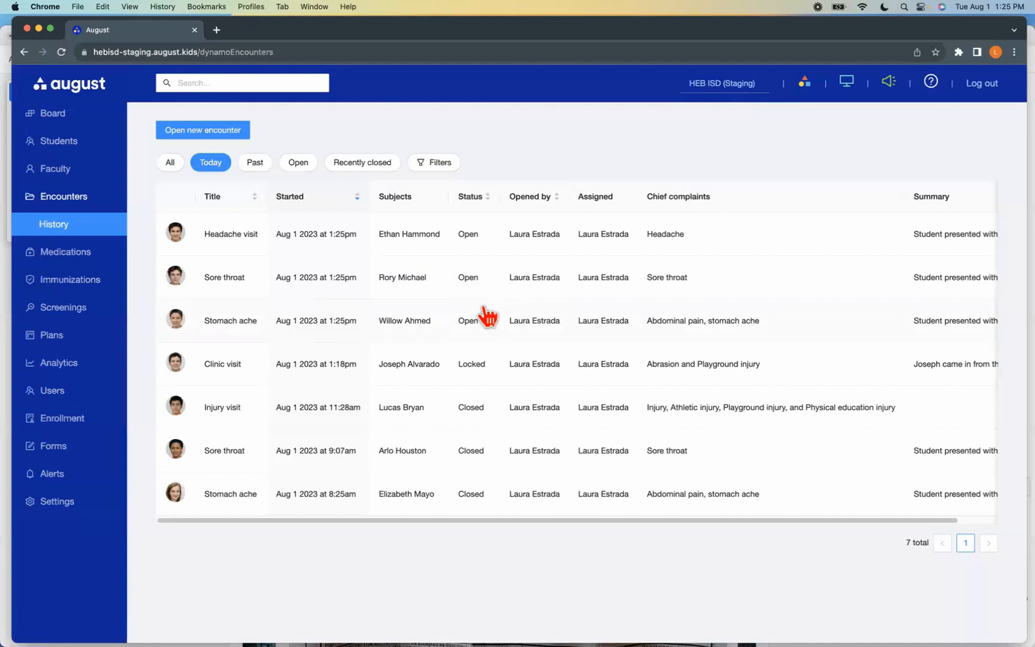
{"action": "left_click", "coordinate": [431, 238]}
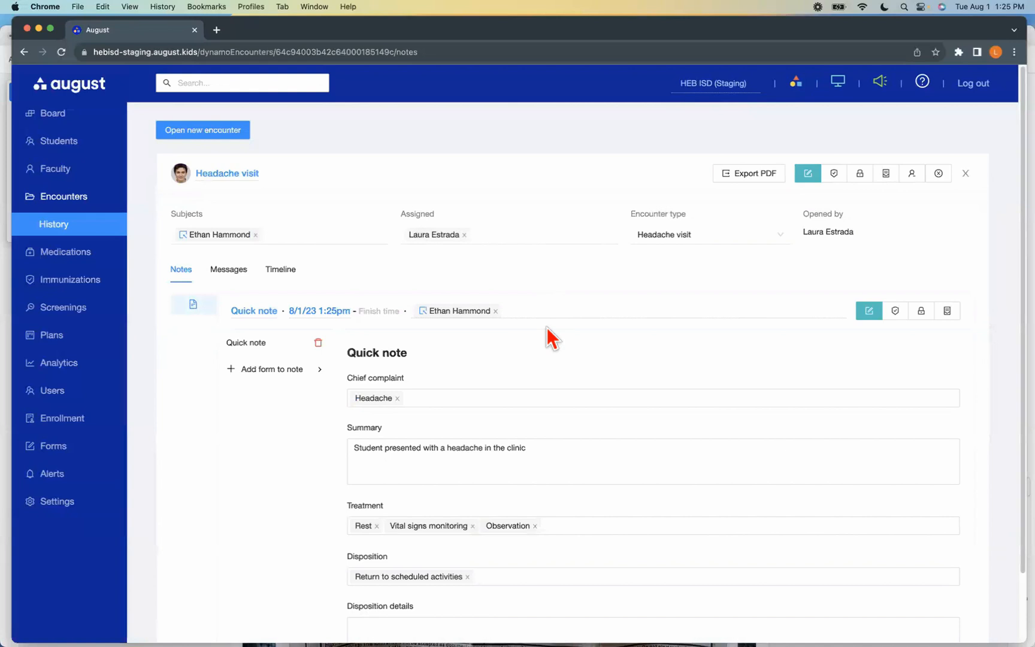
{"action": "scroll", "coordinate": [577, 434], "scroll_direction": "down", "scroll_amount": 1}
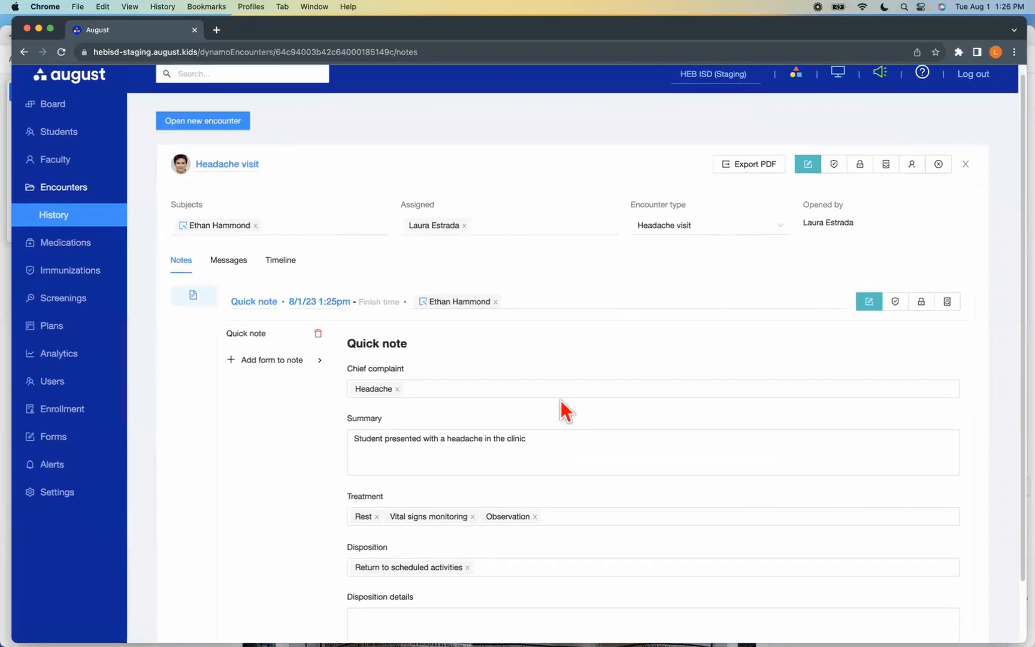
Trim the headache quick note's summary to "Student presented with a headache in the"
{"action": "left_click", "coordinate": [577, 439]}
{"action": "scroll", "coordinate": [582, 450], "scroll_direction": "down", "scroll_amount": 5}
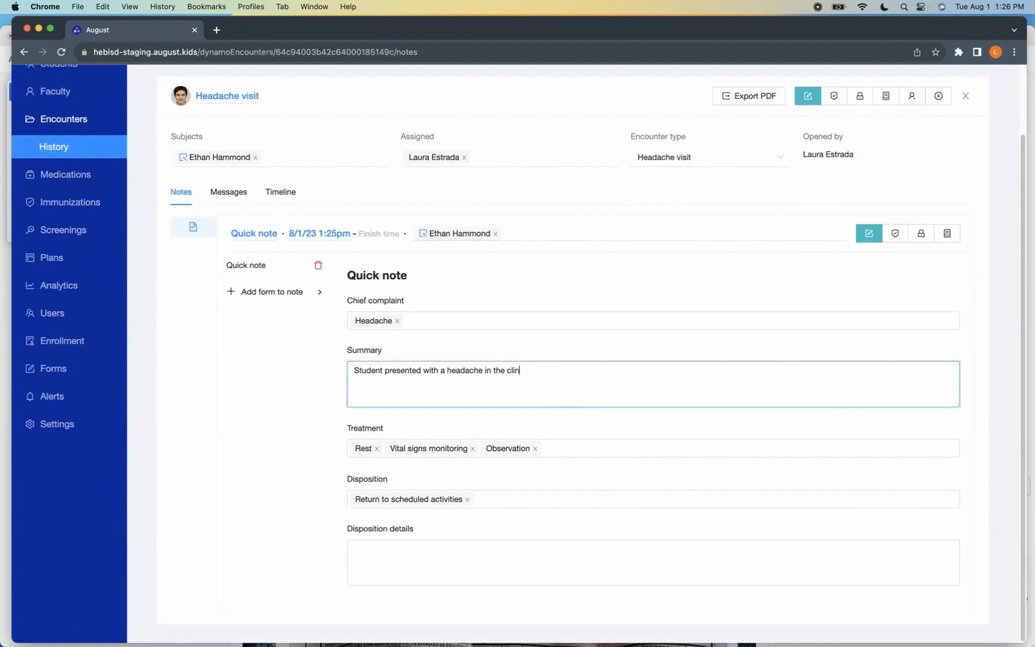
{"action": "left_click", "coordinate": [445, 322]}
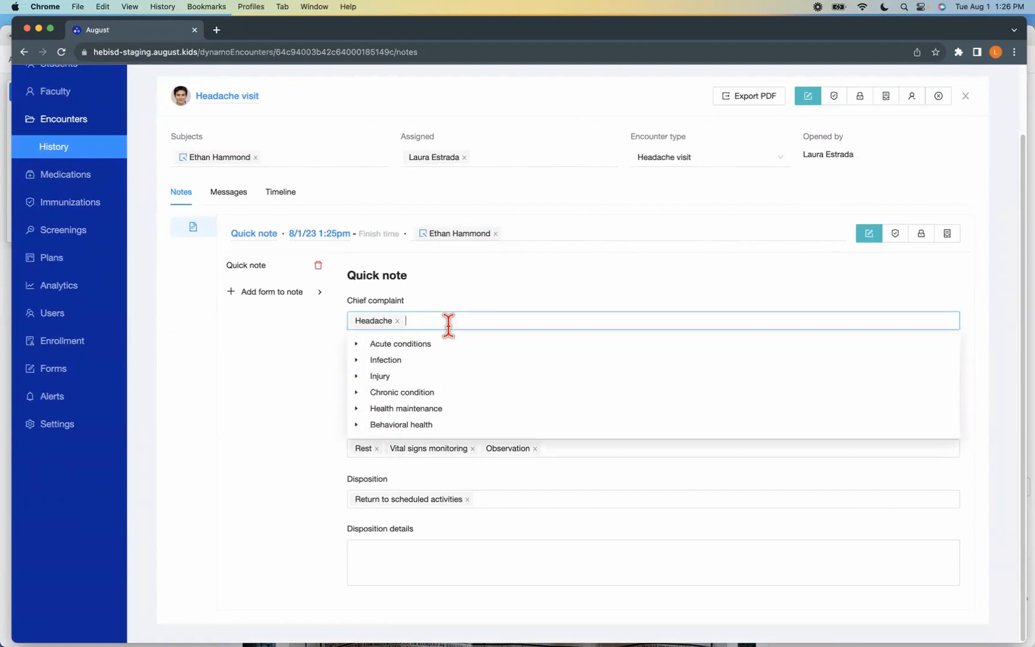
{"action": "left_click", "coordinate": [261, 375]}
{"action": "left_click", "coordinate": [443, 386]}
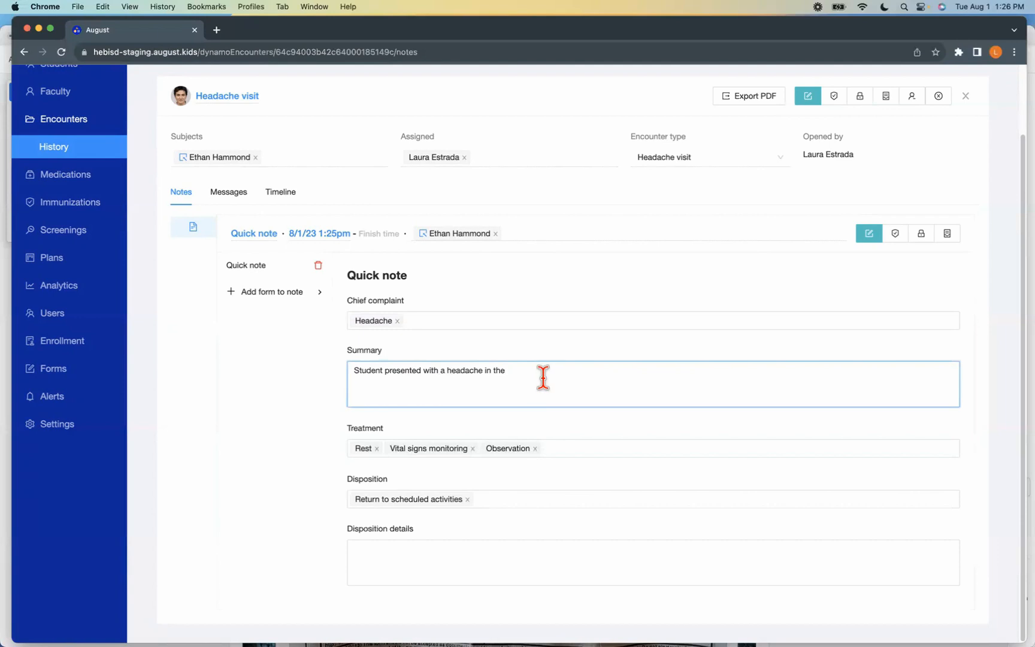
In the Headache visit's quick note, remove the Vital signs monitoring and Observation treatments and add Medication
{"action": "left_click", "coordinate": [183, 158]}
{"action": "mouse_move", "coordinate": [553, 147]}
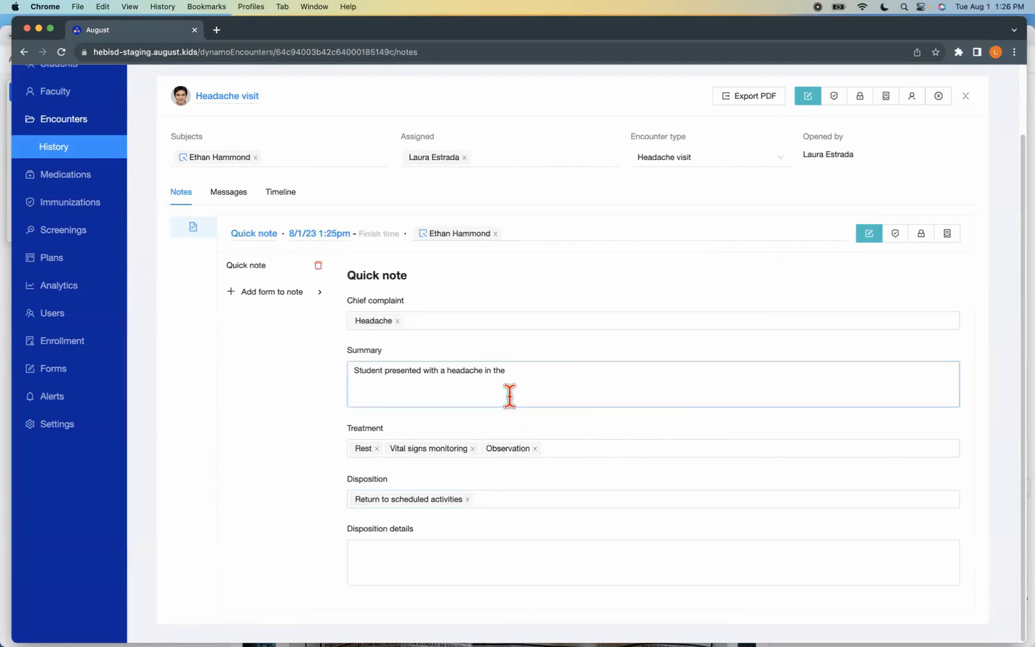
{"action": "left_click", "coordinate": [472, 448]}
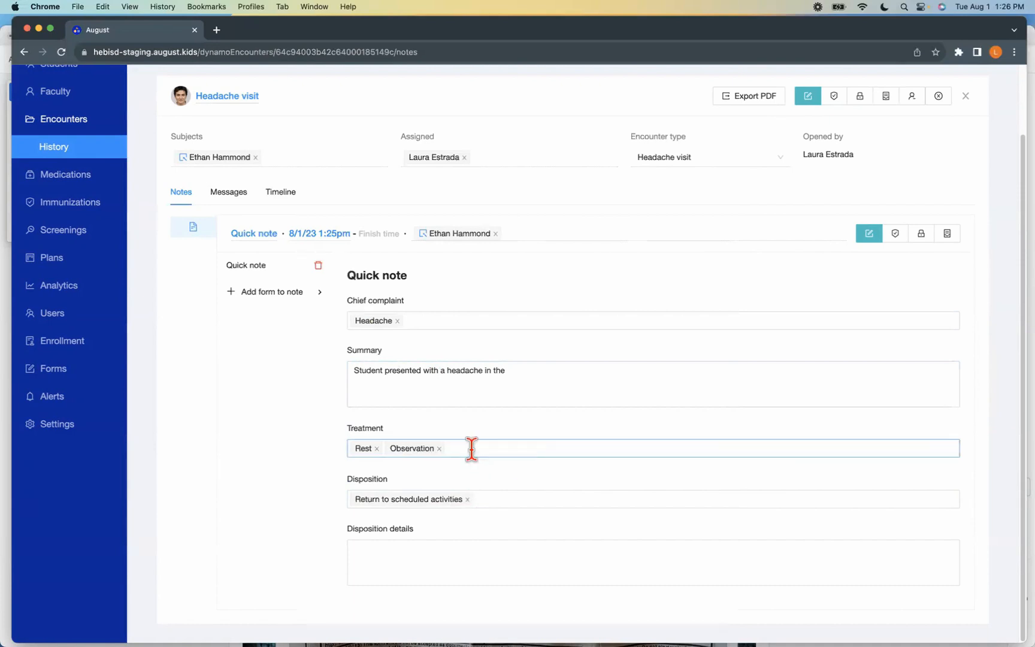
{"action": "left_click", "coordinate": [439, 448]}
{"action": "left_click", "coordinate": [421, 449]}
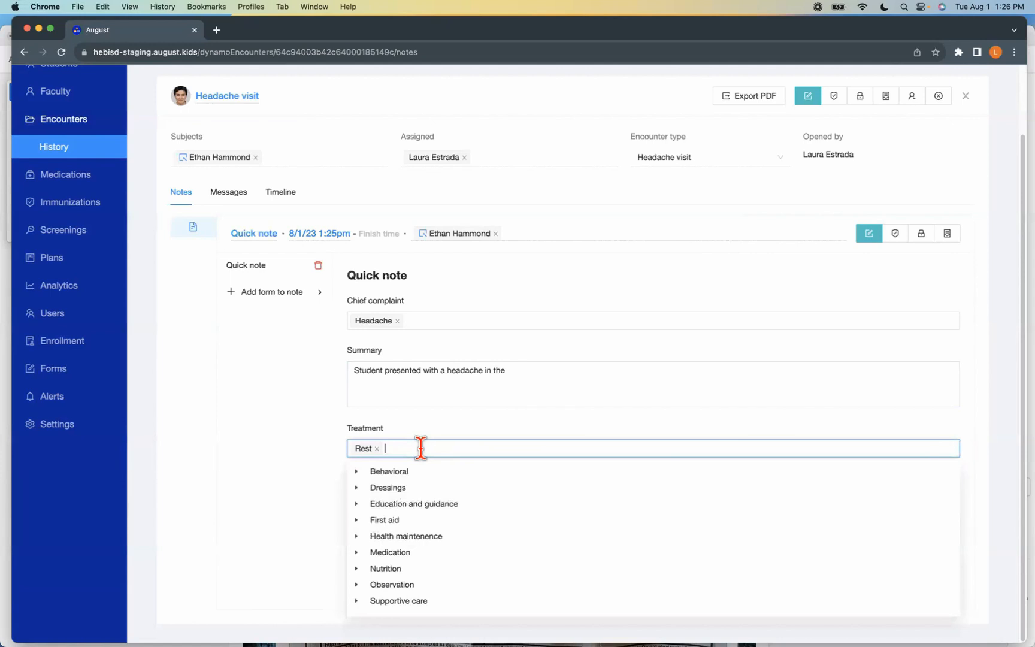
{"action": "type", "text": "med"}
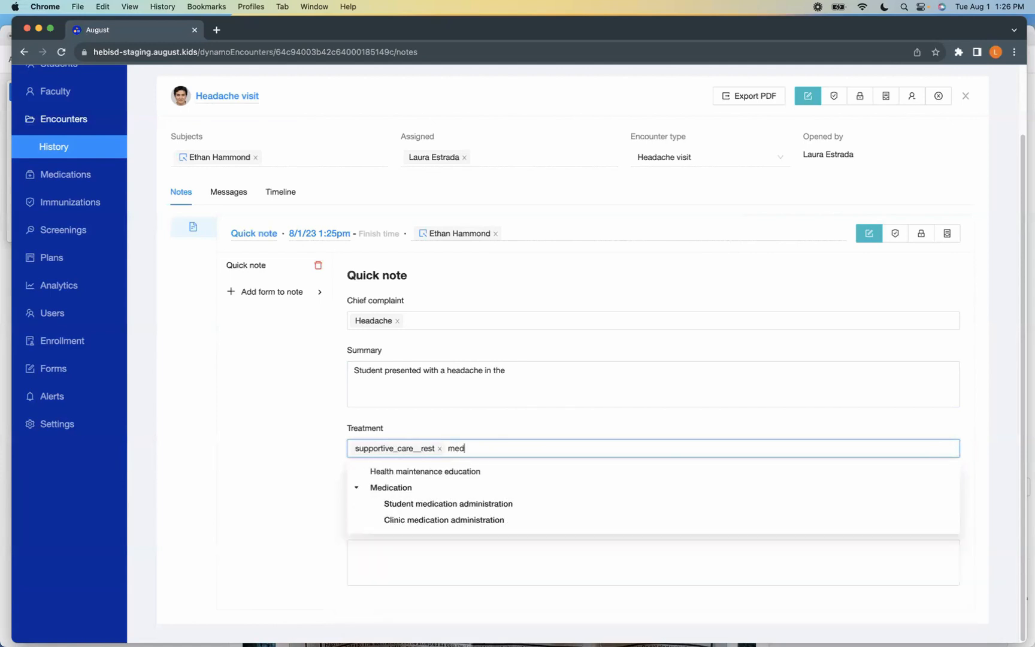
{"action": "left_click", "coordinate": [390, 488]}
{"action": "left_click", "coordinate": [308, 518]}
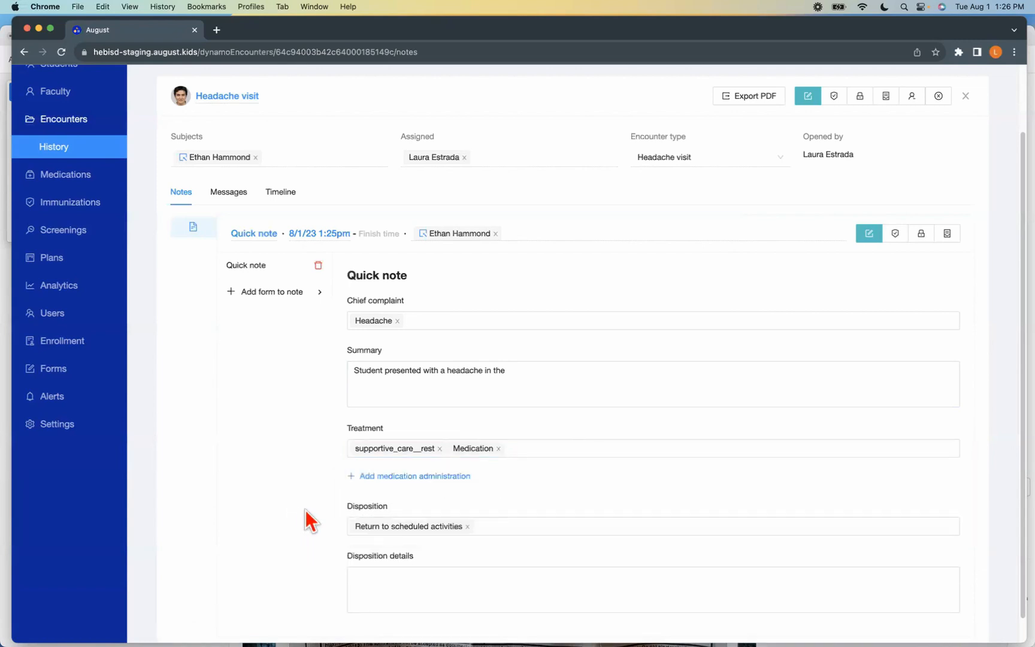
Start a medication administration for the visit's student with Tylenol 500 mg, the current time as administered time, and quantity 1
{"action": "left_click", "coordinate": [381, 476]}
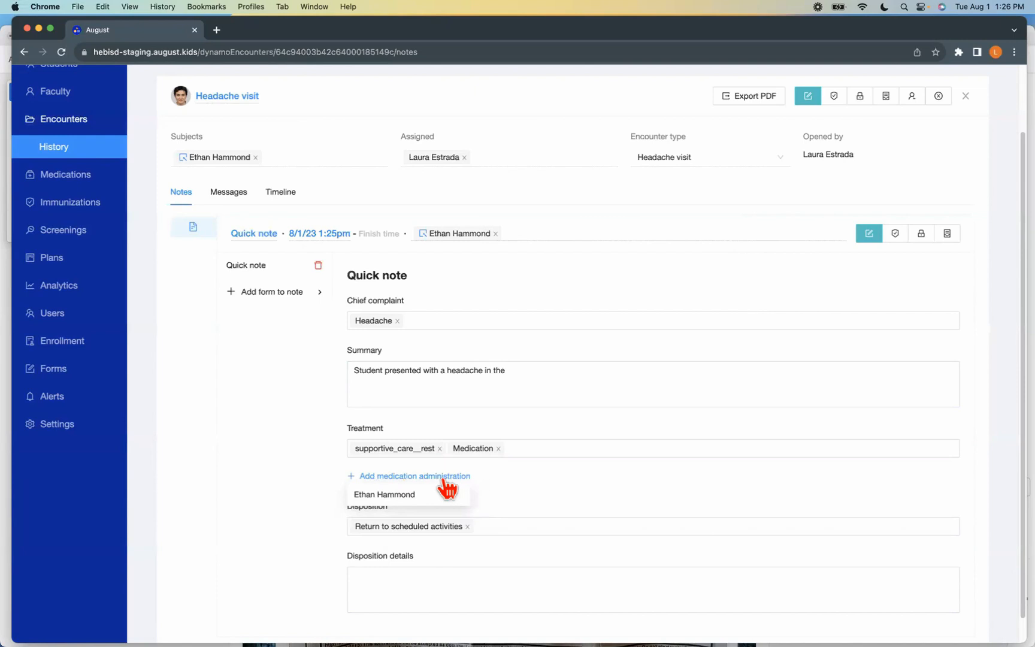
{"action": "left_click", "coordinate": [393, 496]}
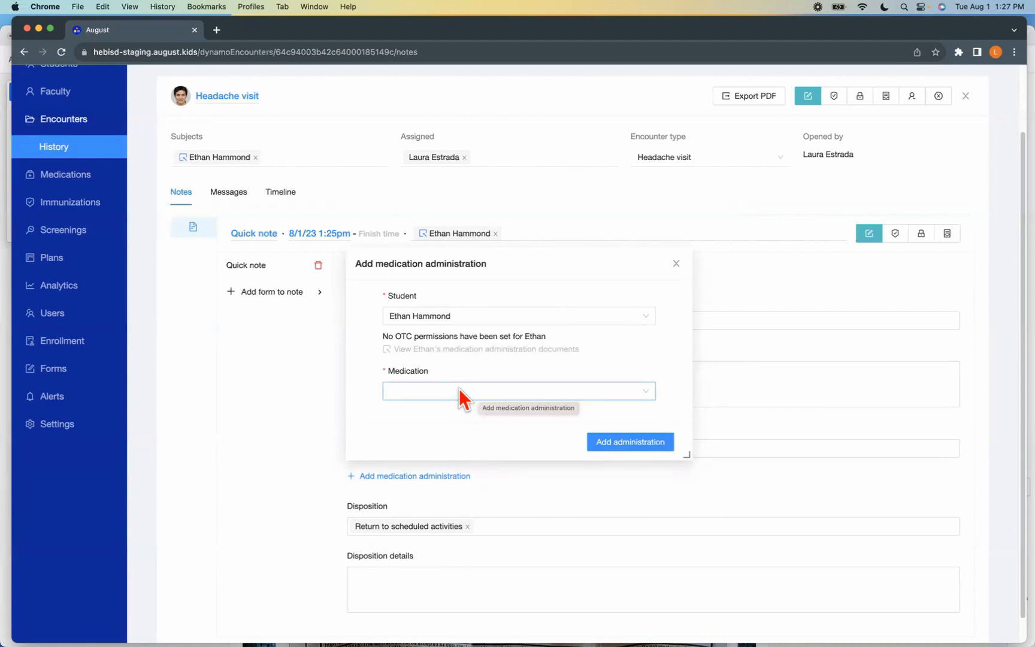
{"action": "left_click", "coordinate": [422, 390]}
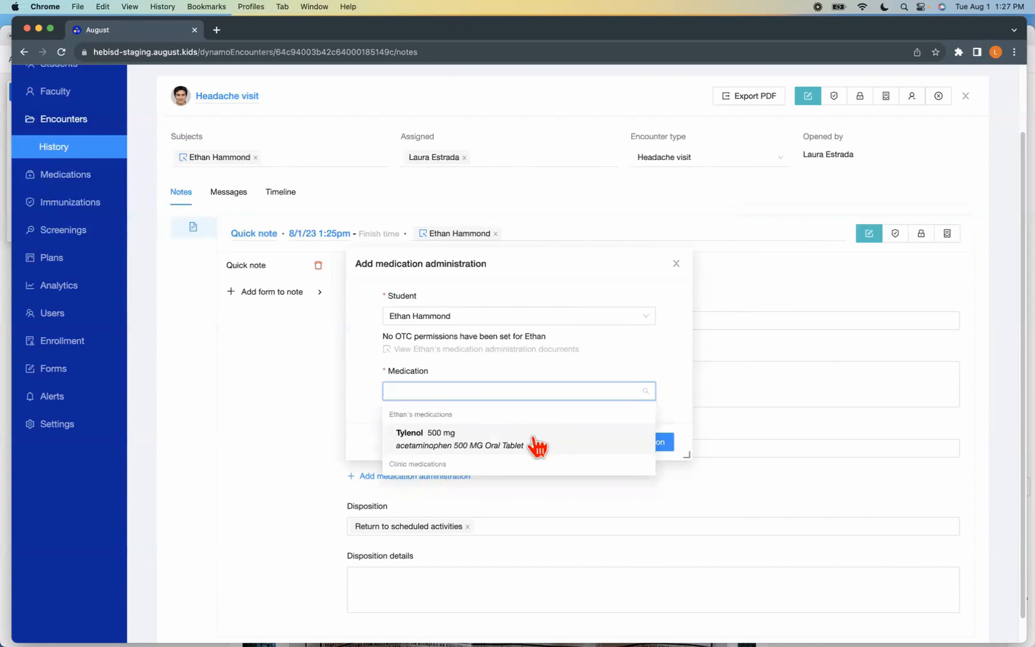
{"action": "left_click", "coordinate": [422, 443]}
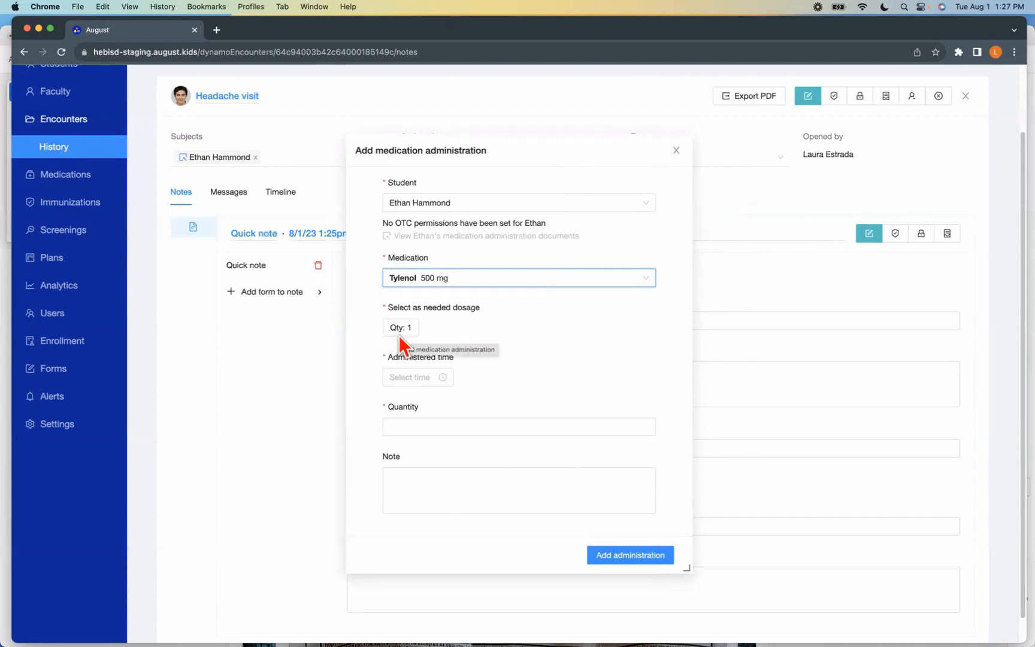
{"action": "left_click", "coordinate": [405, 374]}
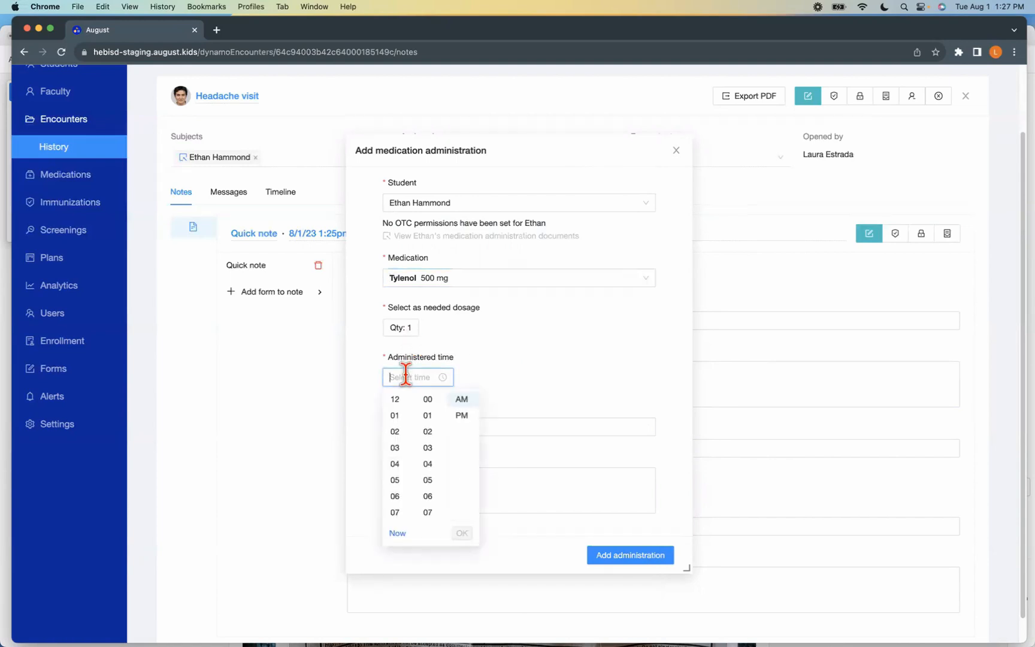
{"action": "left_click", "coordinate": [398, 533]}
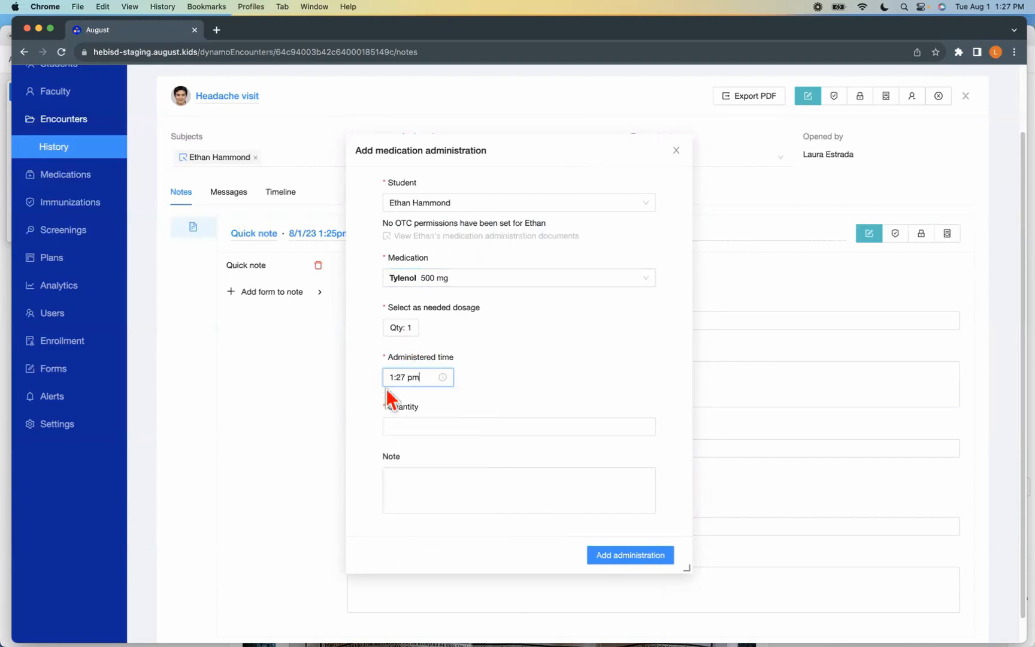
{"action": "left_click", "coordinate": [395, 427]}
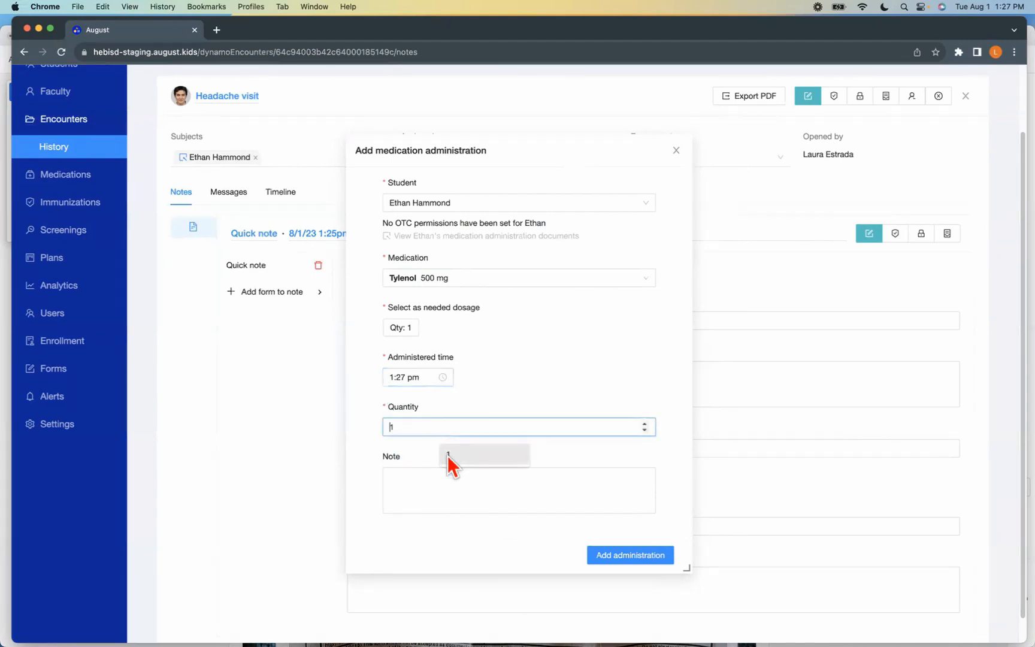
{"action": "type", "text": "1"}
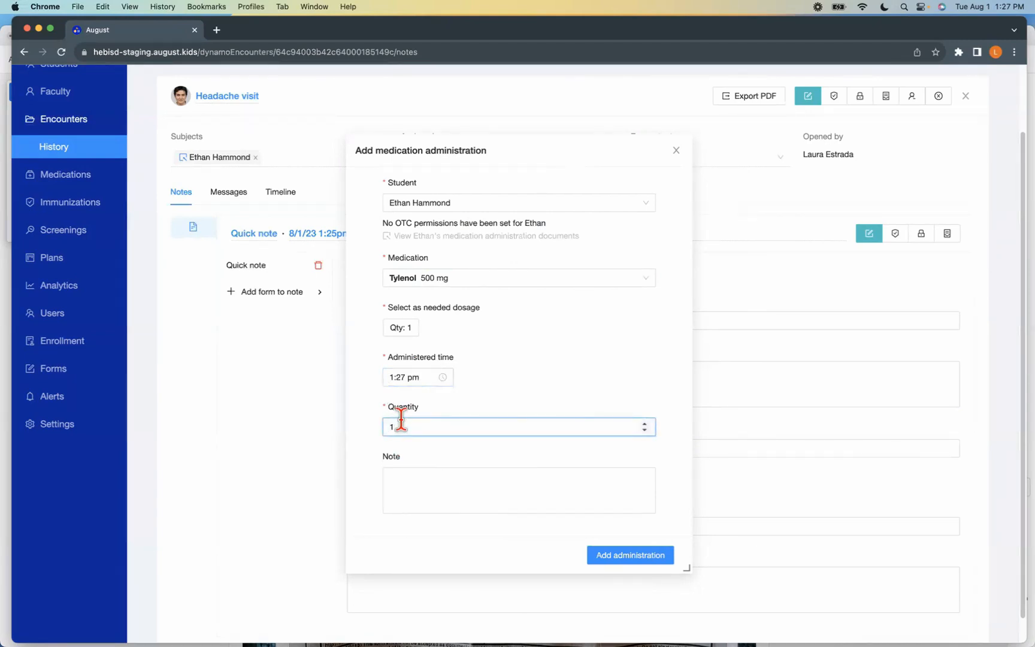
Enter the note "taken for headache" for the Tylenol dose and add the administration to the visit
{"action": "left_click", "coordinate": [406, 500]}
{"action": "type", "text": "takend"}
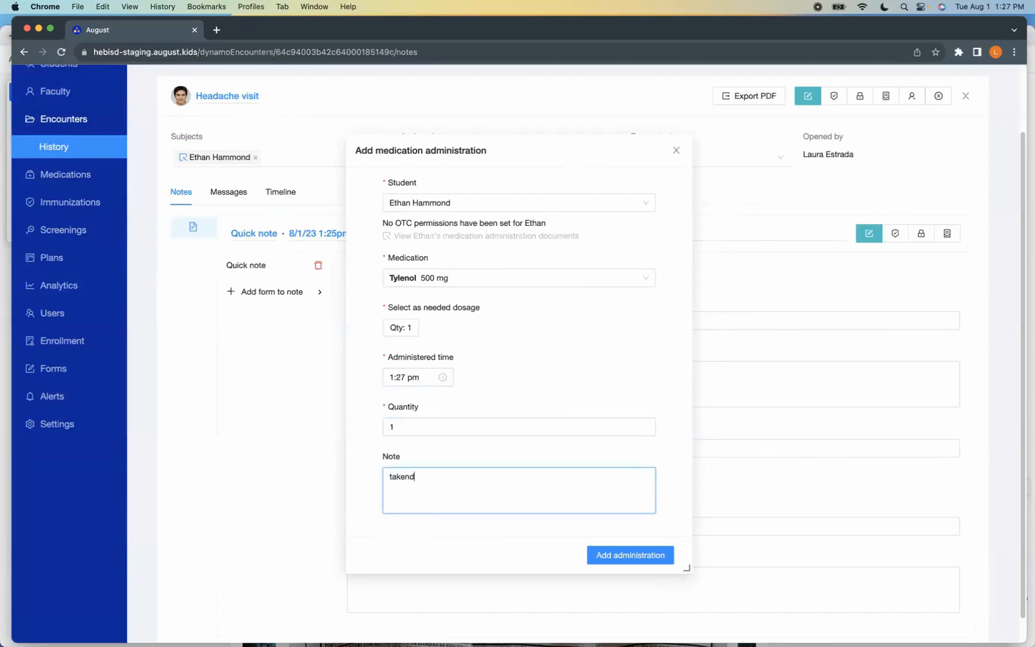
{"action": "type", "text": "n f"}
{"action": "key", "text": "BackSpace"}
{"action": "type", "text": "for headahce"}
{"action": "key", "text": "BackSpace"}
{"action": "key", "text": "BackSpace"}
{"action": "key", "text": "BackSpace"}
{"action": "type", "text": "che"}
{"action": "left_click", "coordinate": [617, 556]}
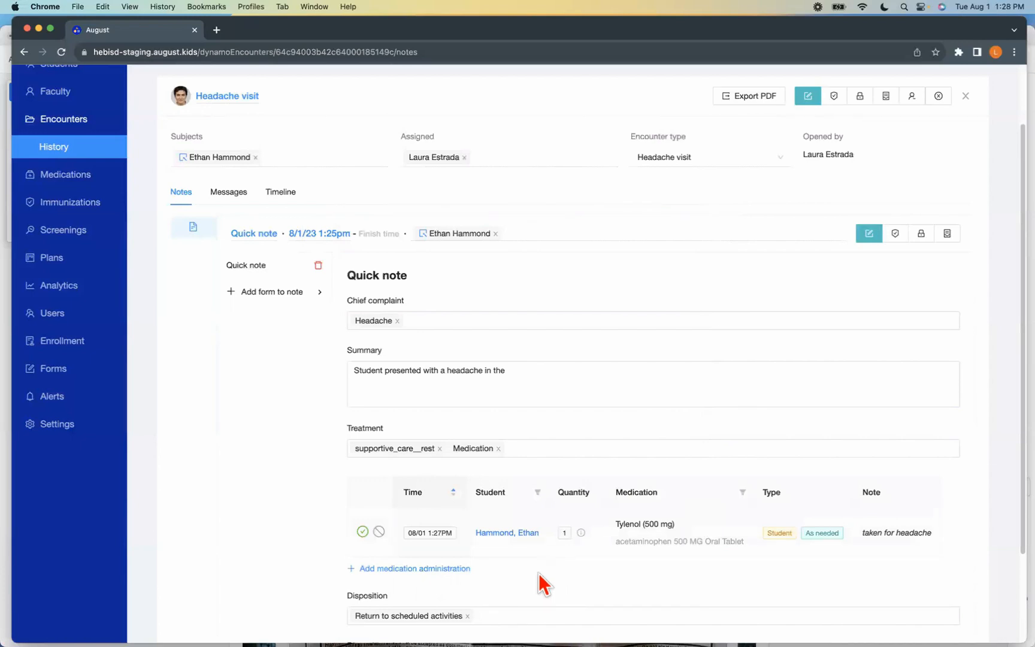
Review the completed quick note and switch the whole Headache visit from editing to its shield status
{"action": "scroll", "coordinate": [679, 554], "scroll_direction": "down", "scroll_amount": 1}
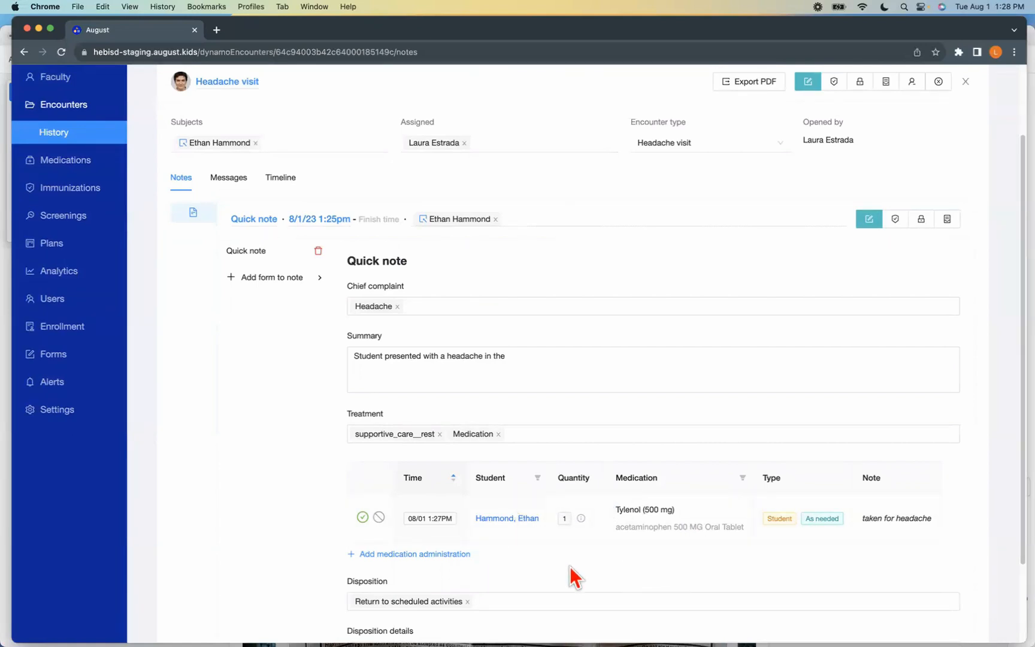
{"action": "scroll", "coordinate": [572, 576], "scroll_direction": "down", "scroll_amount": 4}
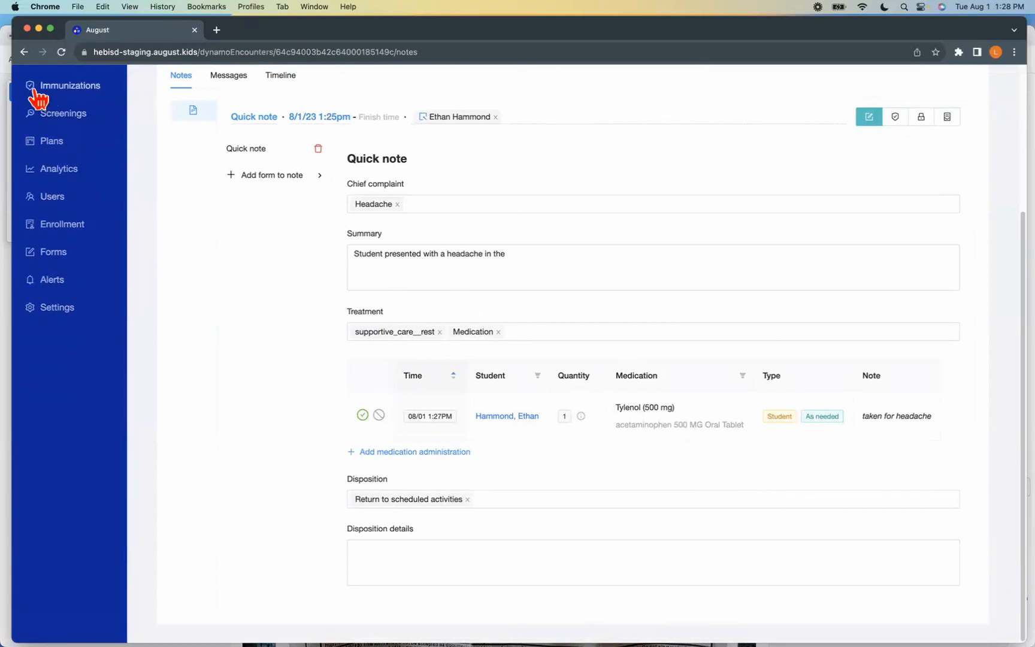
{"action": "scroll", "coordinate": [640, 540], "scroll_direction": "up", "scroll_amount": 5}
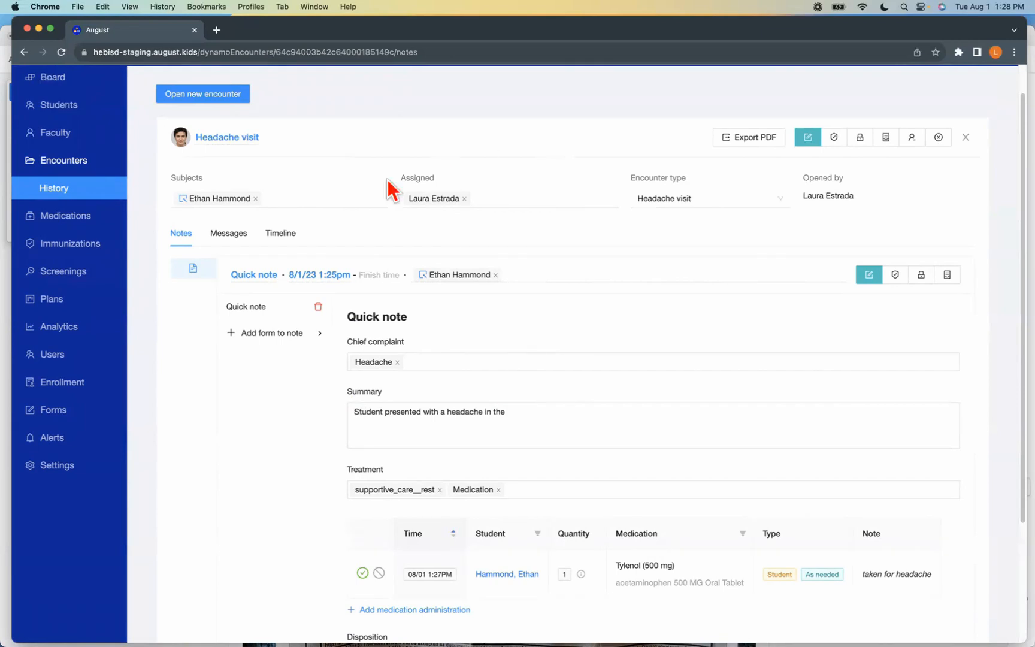
{"action": "left_click", "coordinate": [836, 139]}
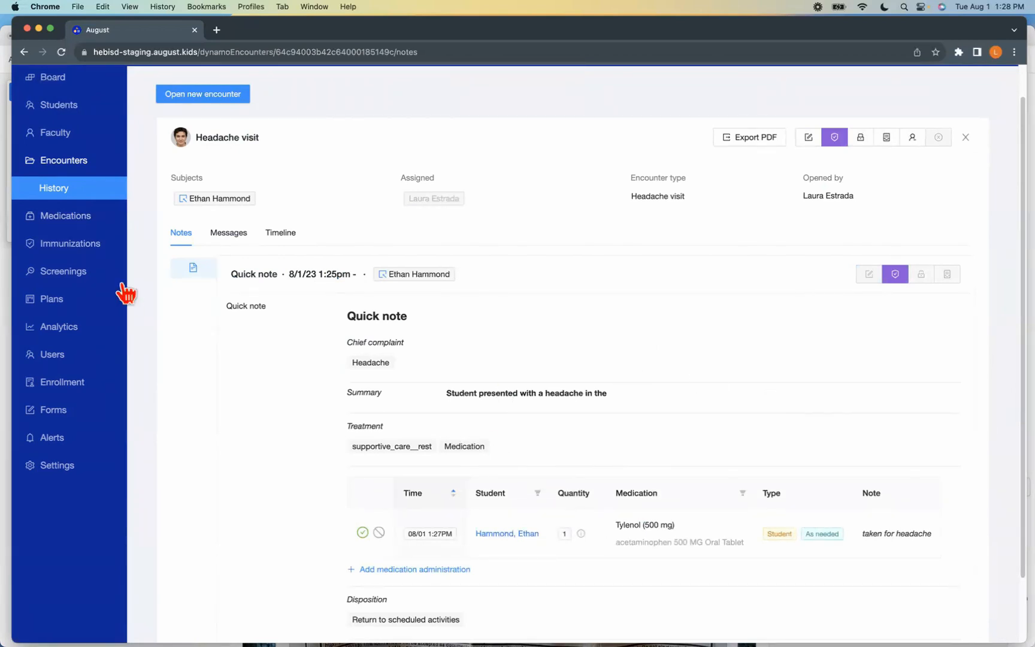
Go to today's medication administrations and inspect the skip record of the 12:00 PM Focalin (5 mg) dose
{"action": "left_click", "coordinate": [75, 228]}
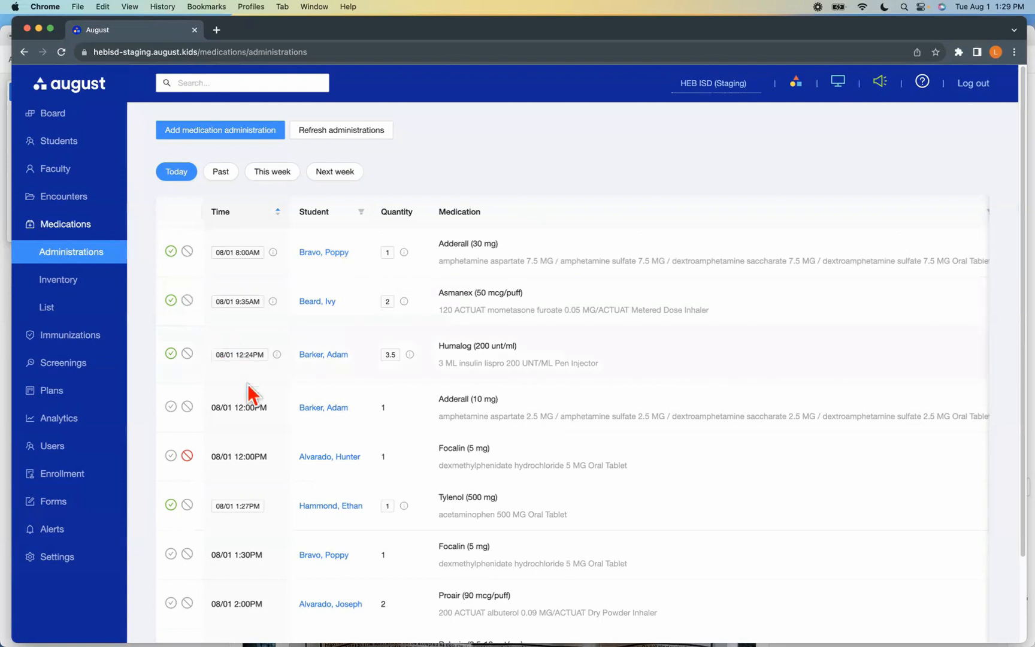
{"action": "scroll", "coordinate": [245, 392], "scroll_direction": "down", "scroll_amount": 1}
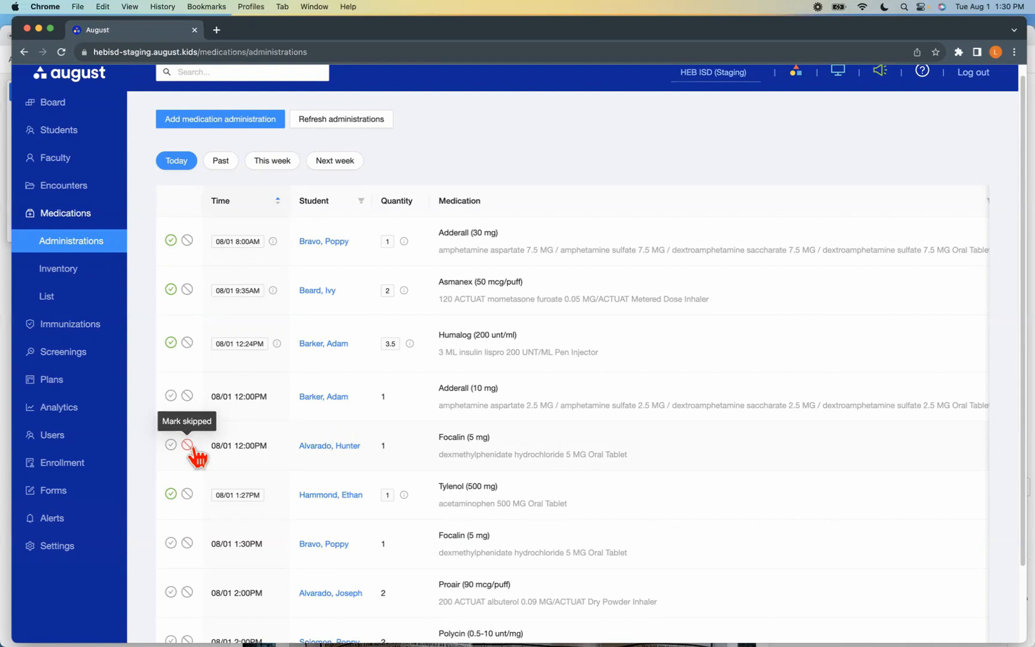
{"action": "left_click", "coordinate": [188, 445]}
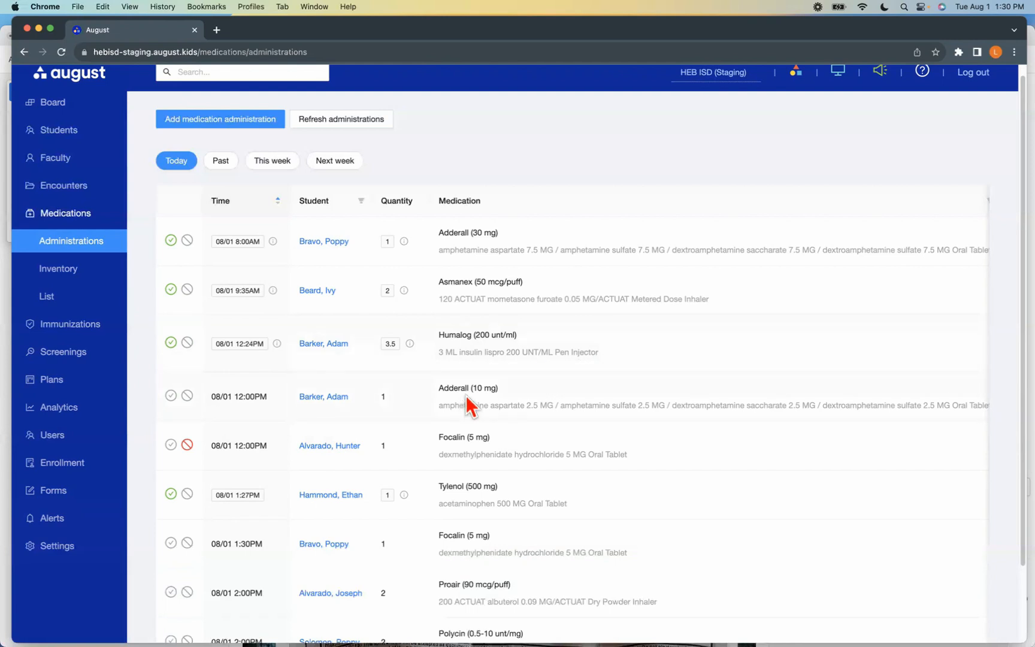
Open the administration entry for the 1:30 PM Focalin (5 mg) dose and check its time and date choices
{"action": "scroll", "coordinate": [302, 551], "scroll_direction": "down", "scroll_amount": 3}
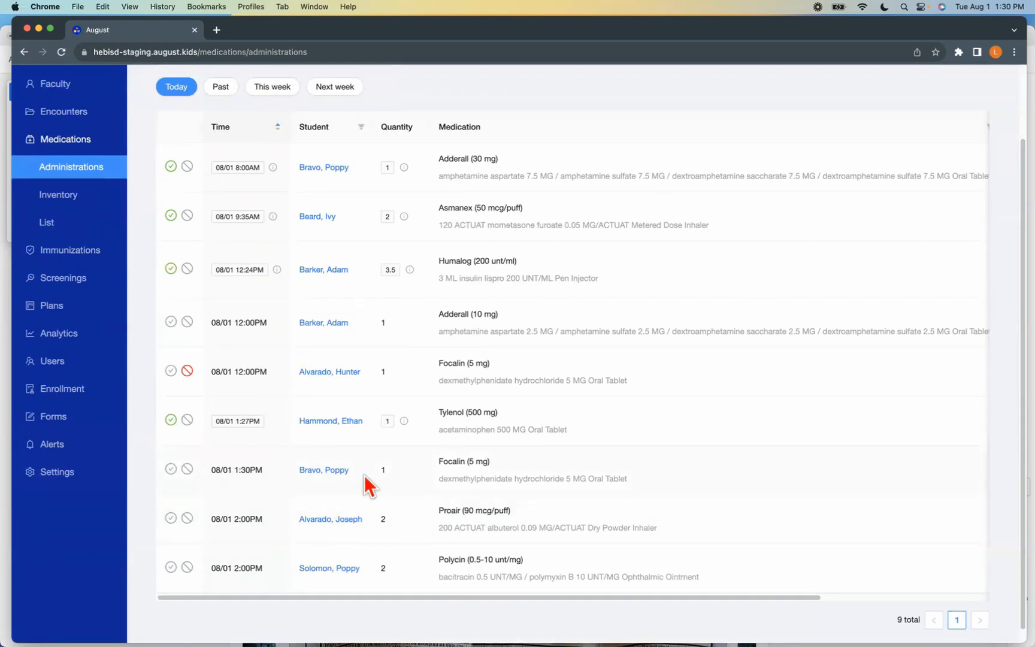
{"action": "left_click", "coordinate": [171, 469]}
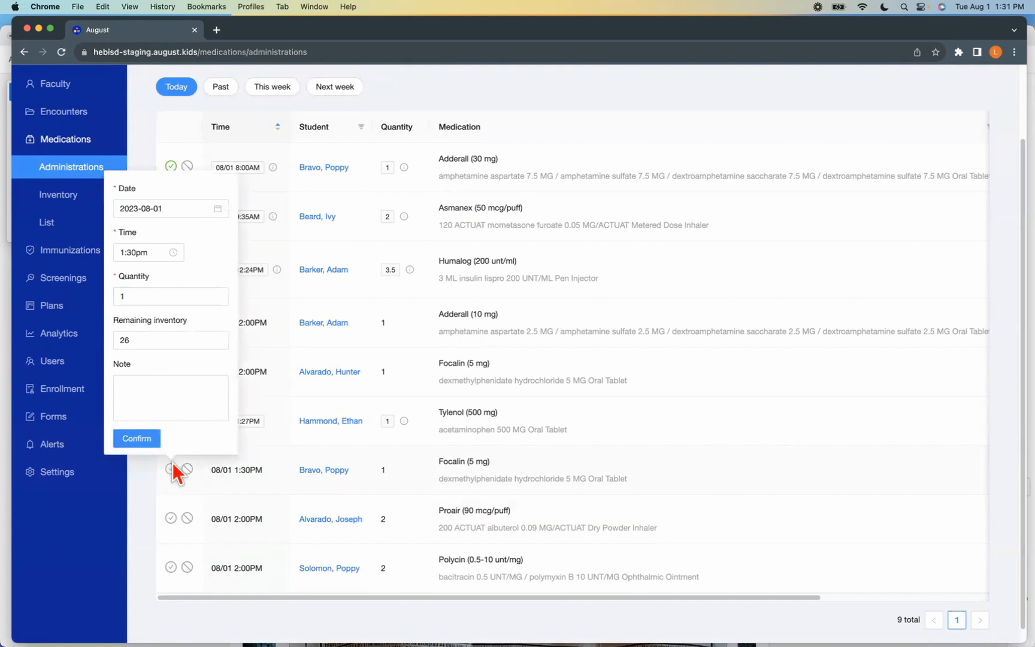
{"action": "left_click", "coordinate": [132, 254]}
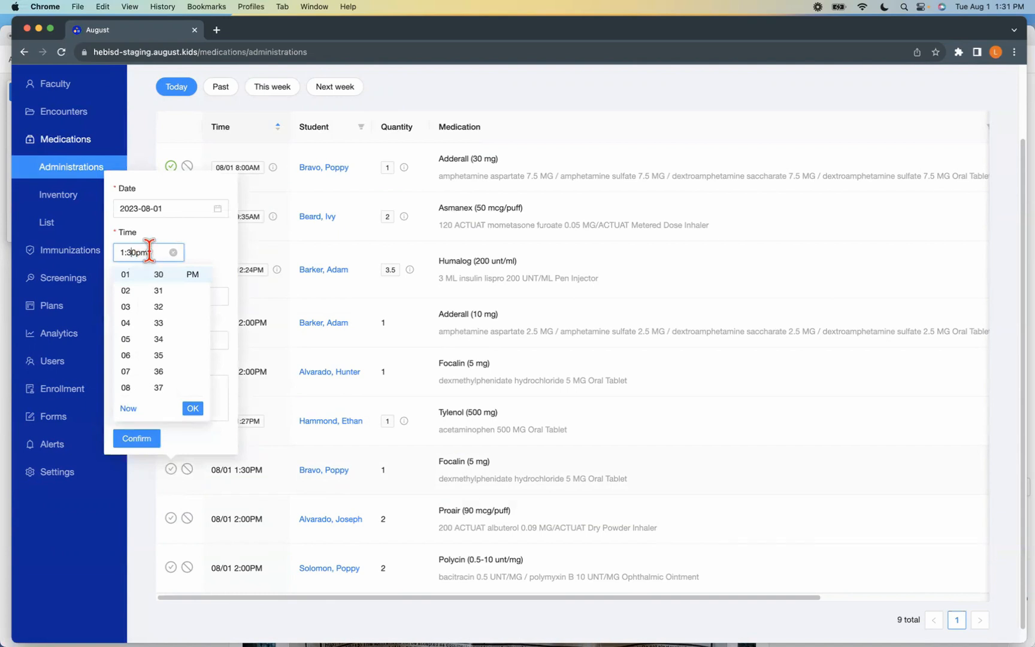
{"action": "left_click", "coordinate": [148, 203]}
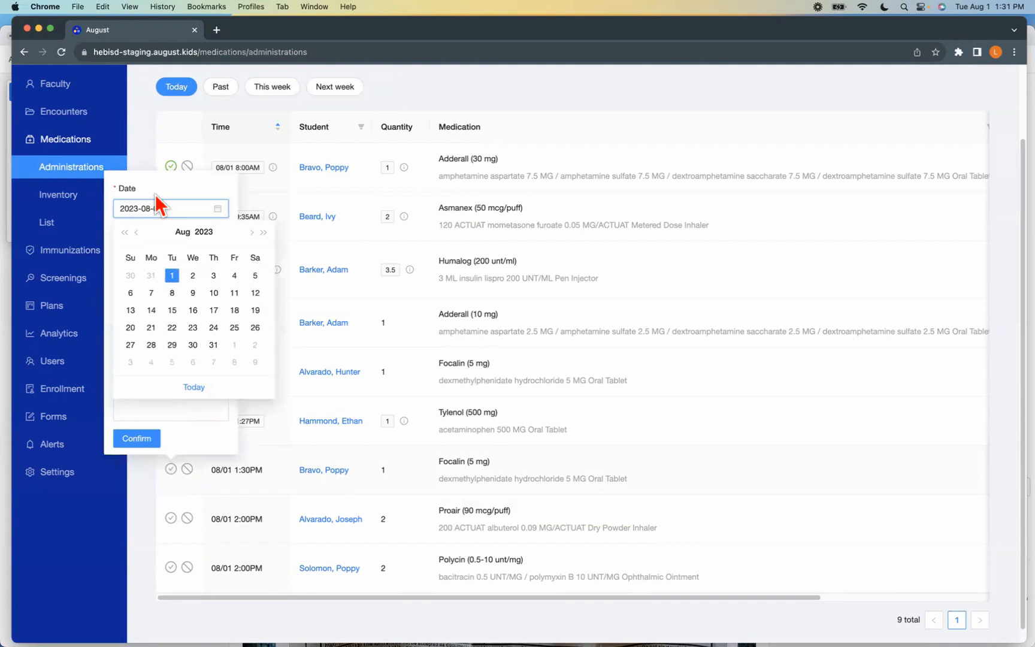
{"action": "left_click", "coordinate": [154, 192]}
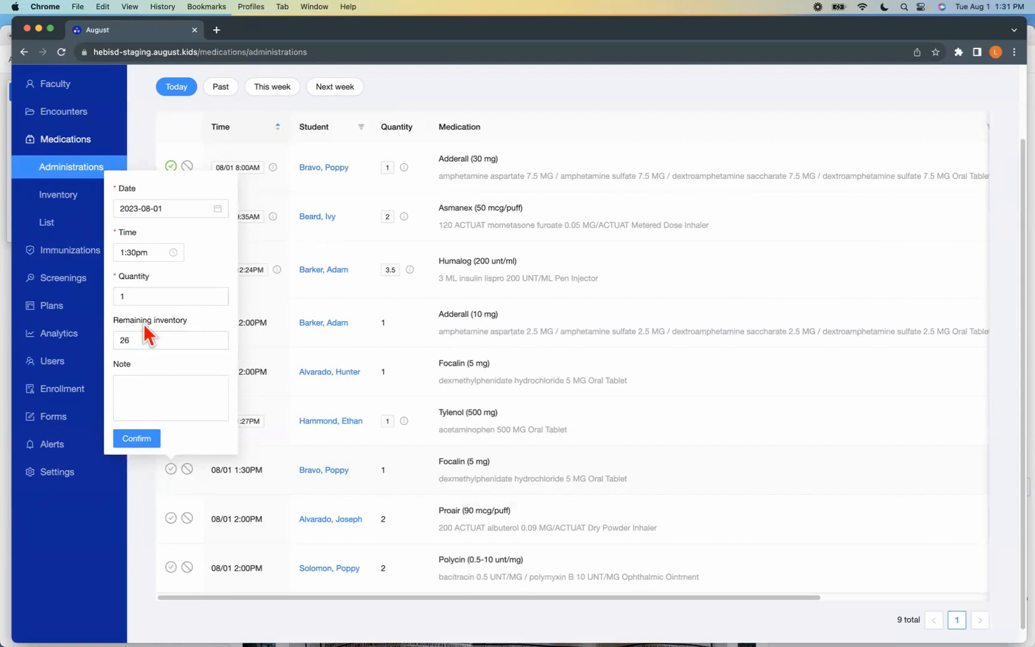
Record the 1:30 PM Focalin (5 mg) dose as administered with quantity 1, leaving the note empty
{"action": "left_click", "coordinate": [138, 296]}
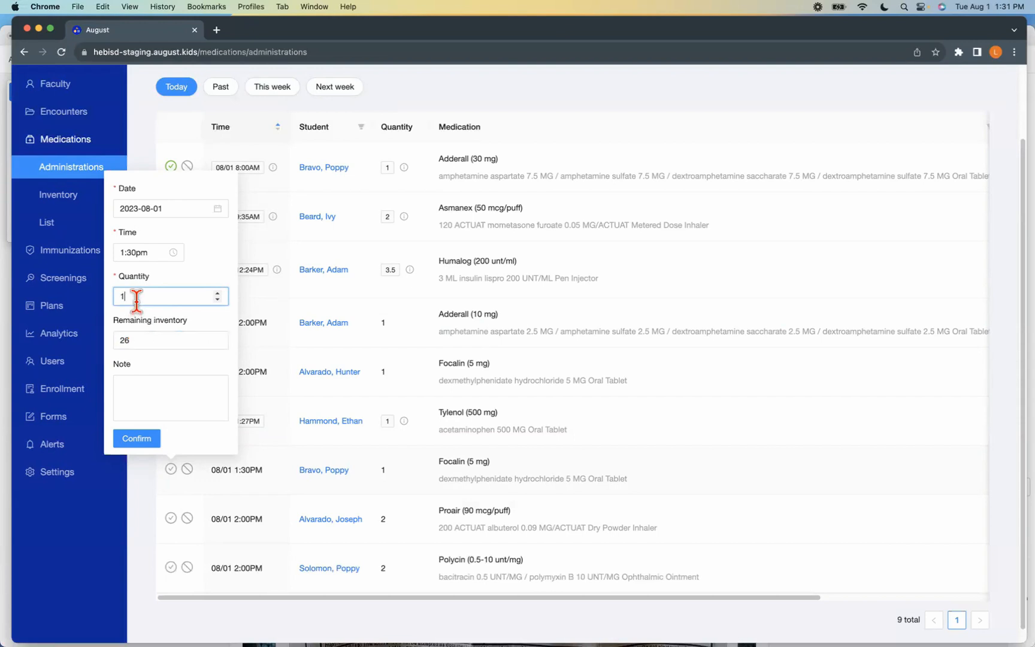
{"action": "key", "text": "BackSpace"}
{"action": "type", "text": "2"}
{"action": "type", "text": "1"}
{"action": "key", "text": "BackSpace"}
{"action": "key", "text": "BackSpace"}
{"action": "type", "text": "1"}
{"action": "left_click", "coordinate": [178, 406]}
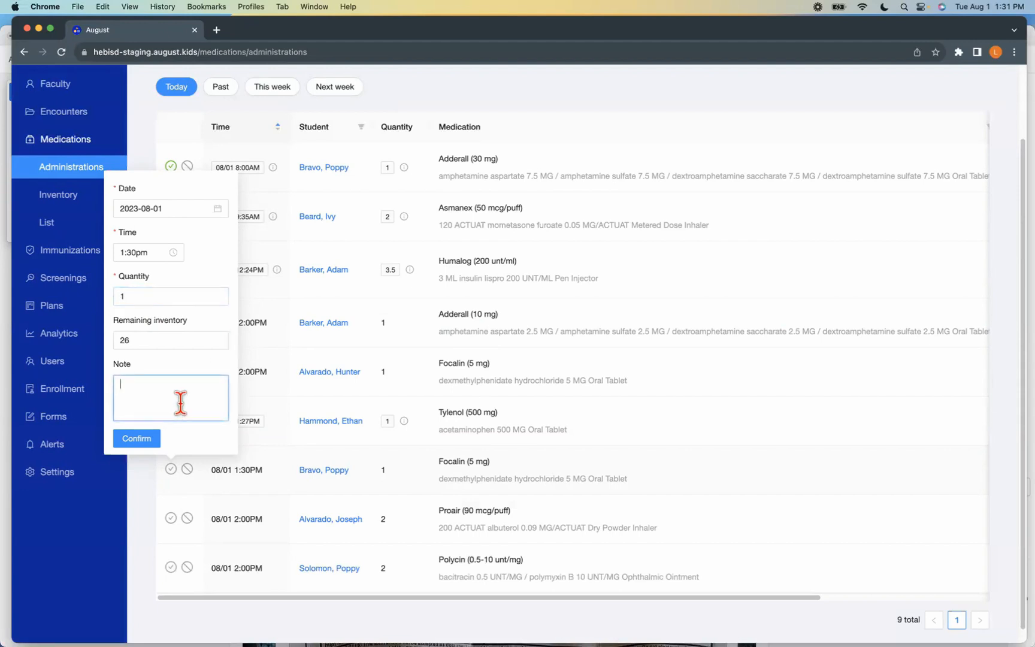
{"action": "left_click", "coordinate": [143, 440]}
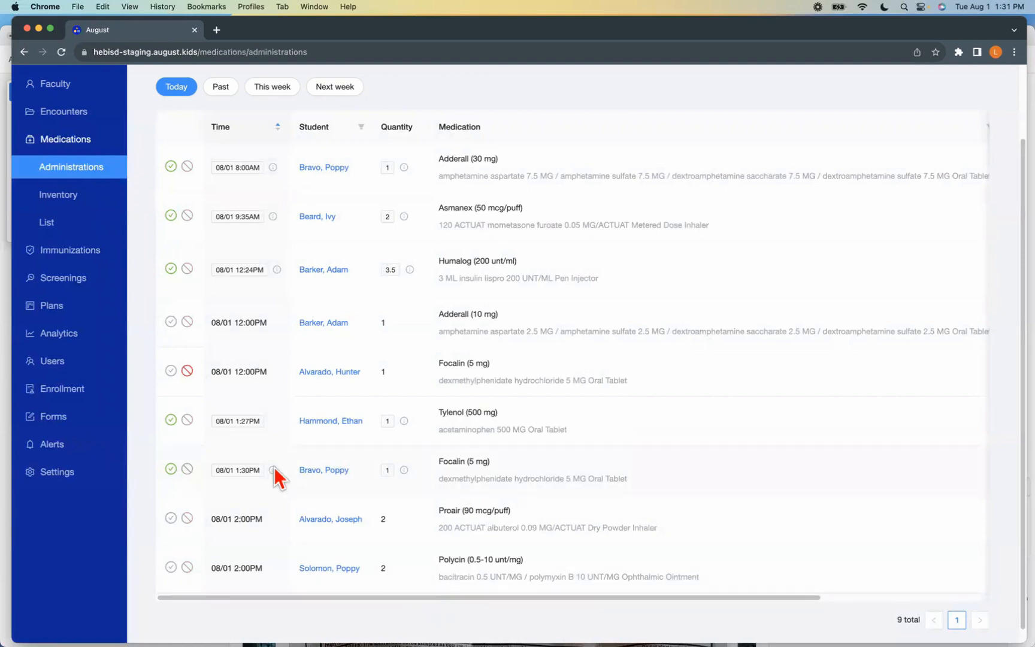
Check the remaining inventory of the 1:30 PM Focalin dose and examine the types and notes of today's administrations
{"action": "left_click", "coordinate": [171, 469]}
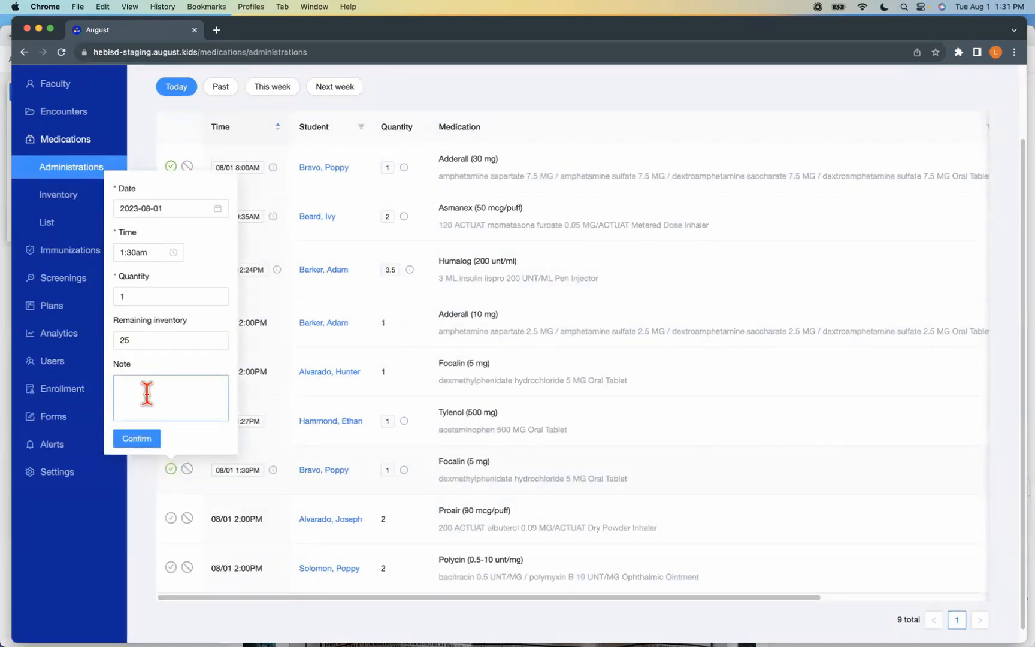
{"action": "left_click_drag", "start_coordinate": [259, 597], "coordinate": [458, 587]}
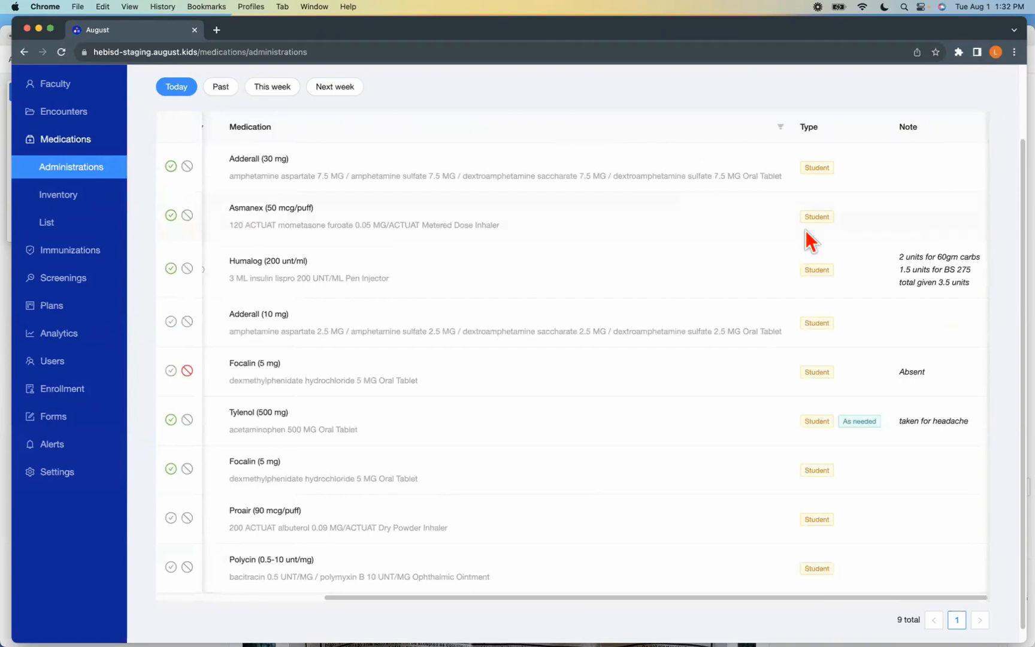
{"action": "left_click_drag", "start_coordinate": [450, 598], "coordinate": [490, 598]}
{"action": "left_click_drag", "start_coordinate": [707, 596], "coordinate": [559, 596]}
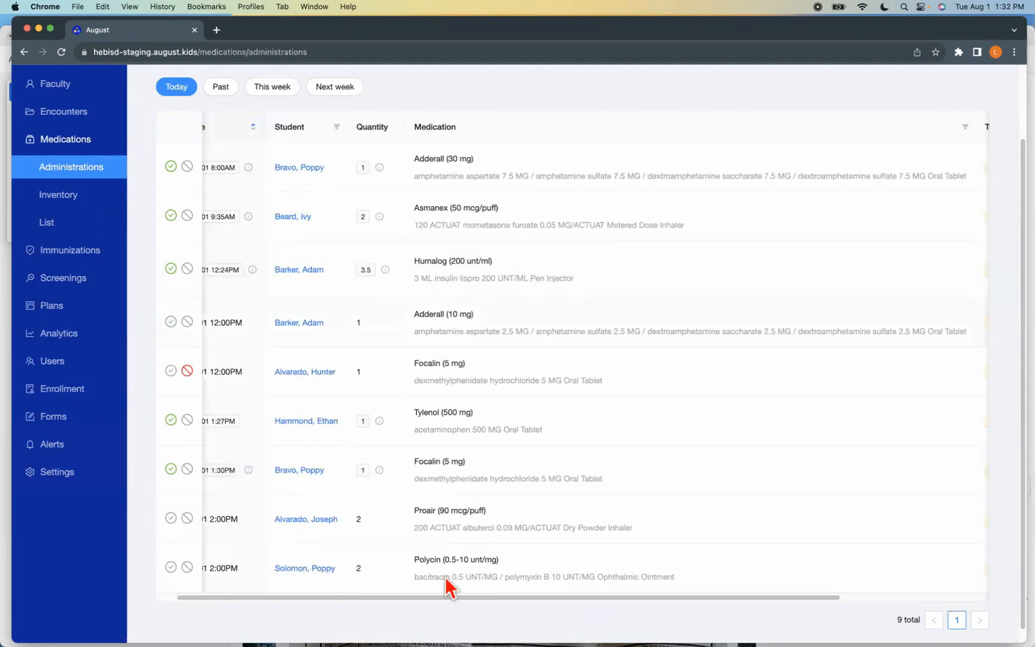
{"action": "left_click_drag", "start_coordinate": [447, 596], "coordinate": [364, 594]}
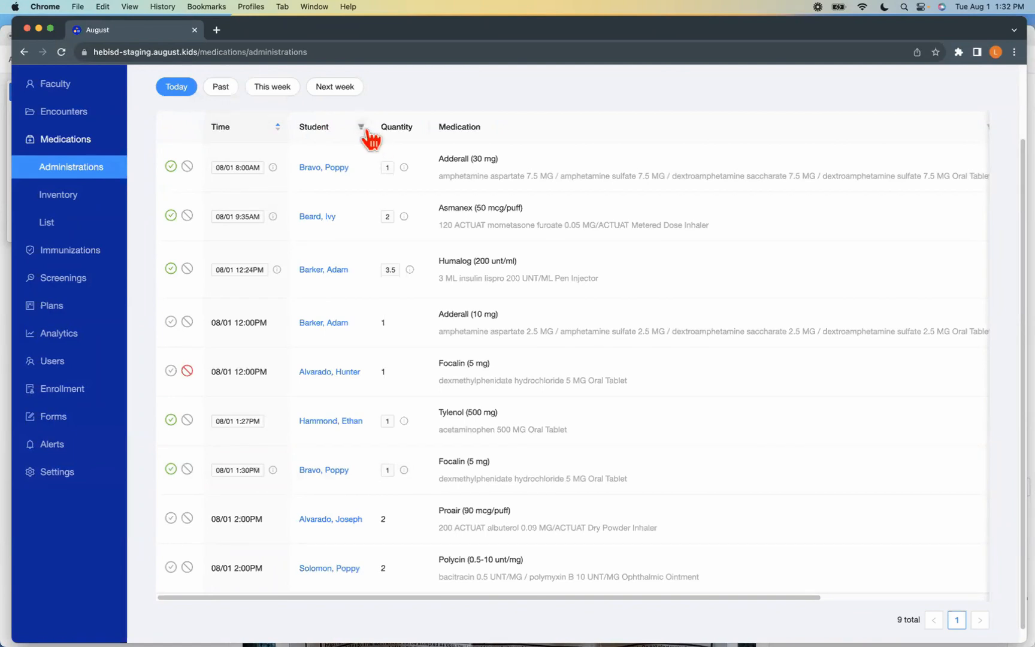
{"action": "scroll", "coordinate": [360, 474], "scroll_direction": "up", "scroll_amount": 1}
{"action": "scroll", "coordinate": [359, 478], "scroll_direction": "up", "scroll_amount": 3}
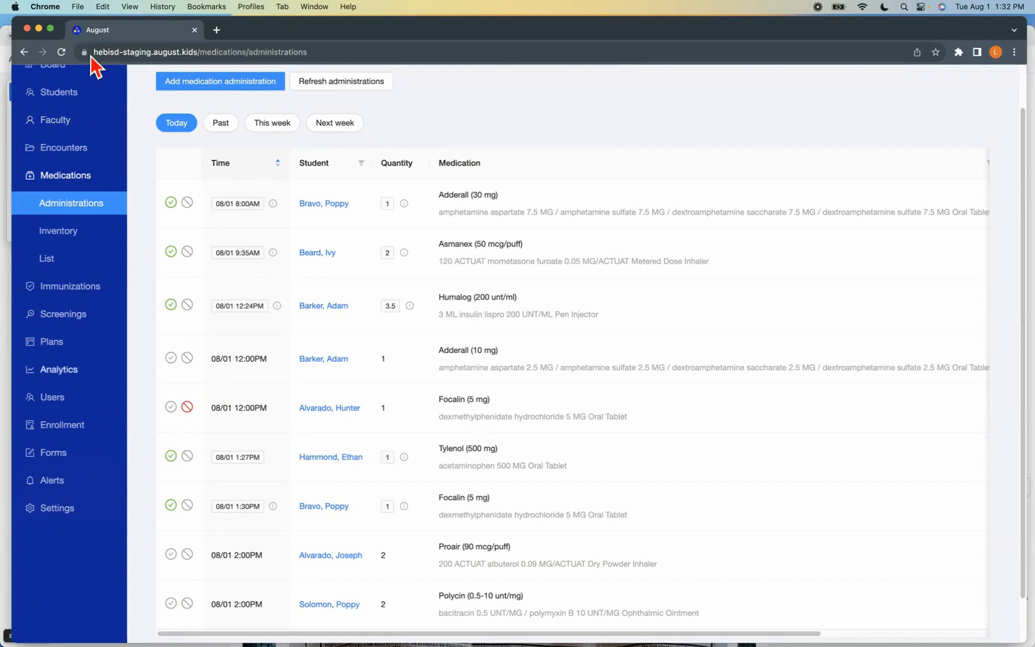
Bring up the other August window with the Analytics page and examine the encounter summary charts and the chief complaint trend over time
{"action": "left_click_drag", "start_coordinate": [148, 33], "coordinate": [183, 41]}
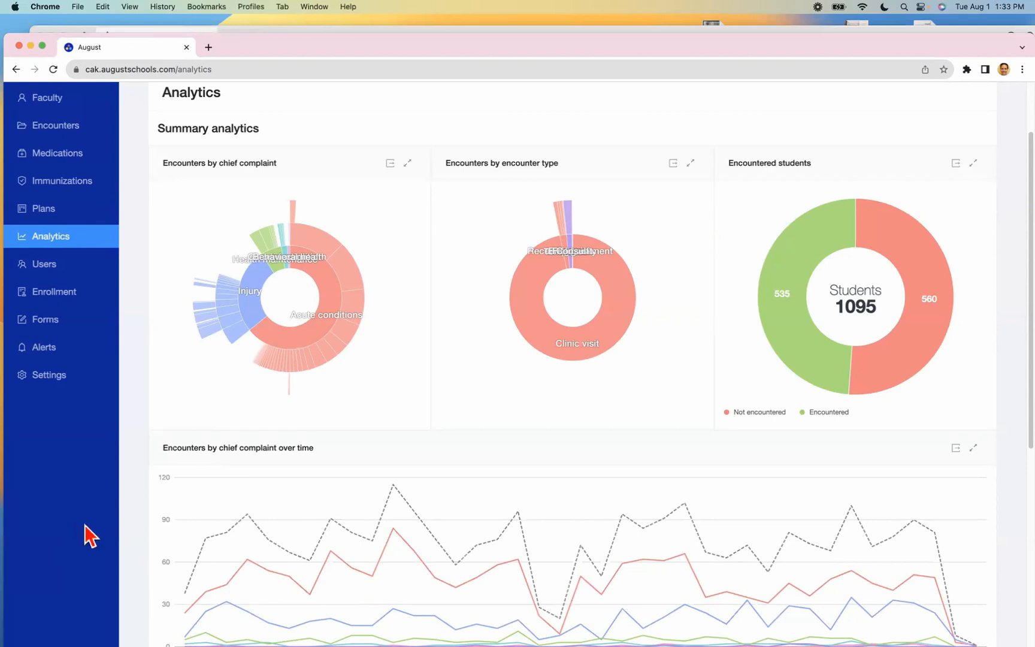
{"action": "scroll", "coordinate": [89, 533], "scroll_direction": "down", "scroll_amount": 3}
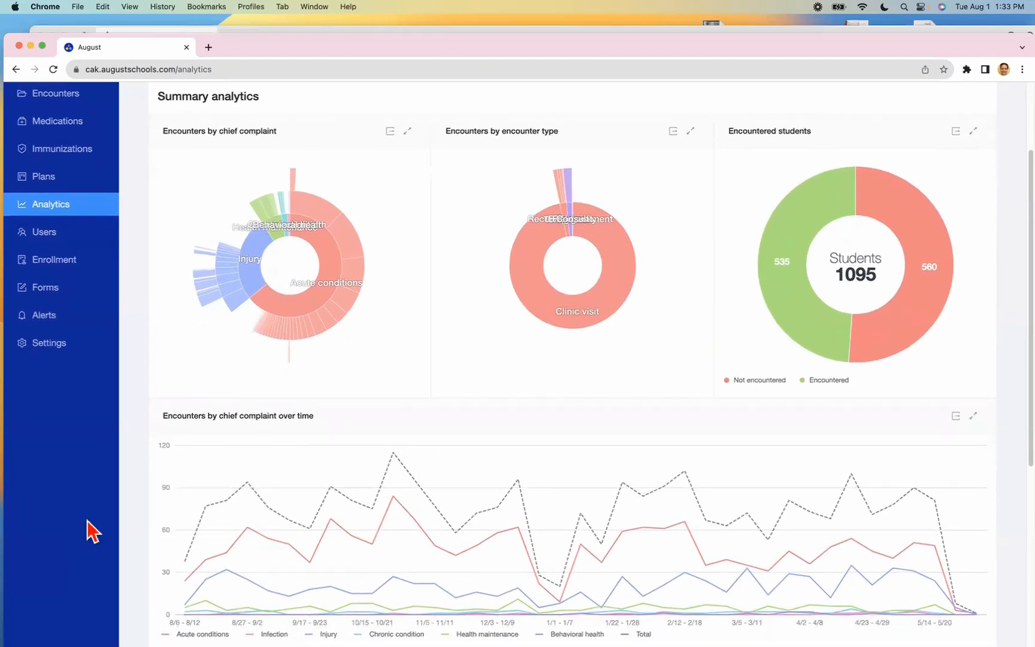
{"action": "scroll", "coordinate": [87, 519], "scroll_direction": "down", "scroll_amount": 2}
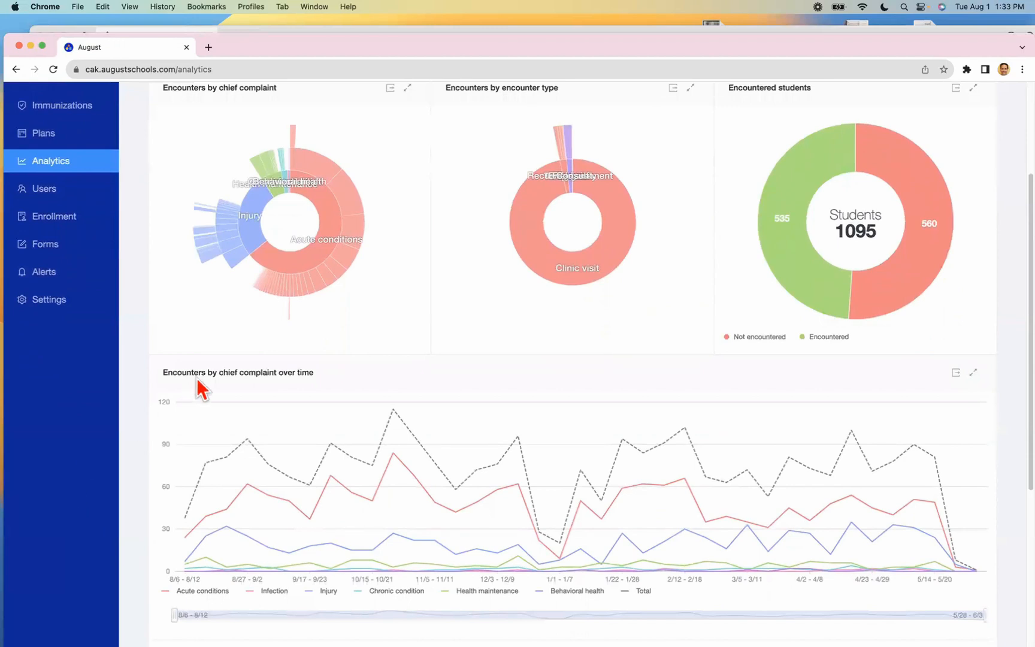
{"action": "mouse_move", "coordinate": [770, 206]}
{"action": "mouse_move", "coordinate": [290, 317]}
{"action": "mouse_move", "coordinate": [207, 262]}
{"action": "scroll", "coordinate": [149, 456], "scroll_direction": "down", "scroll_amount": 5}
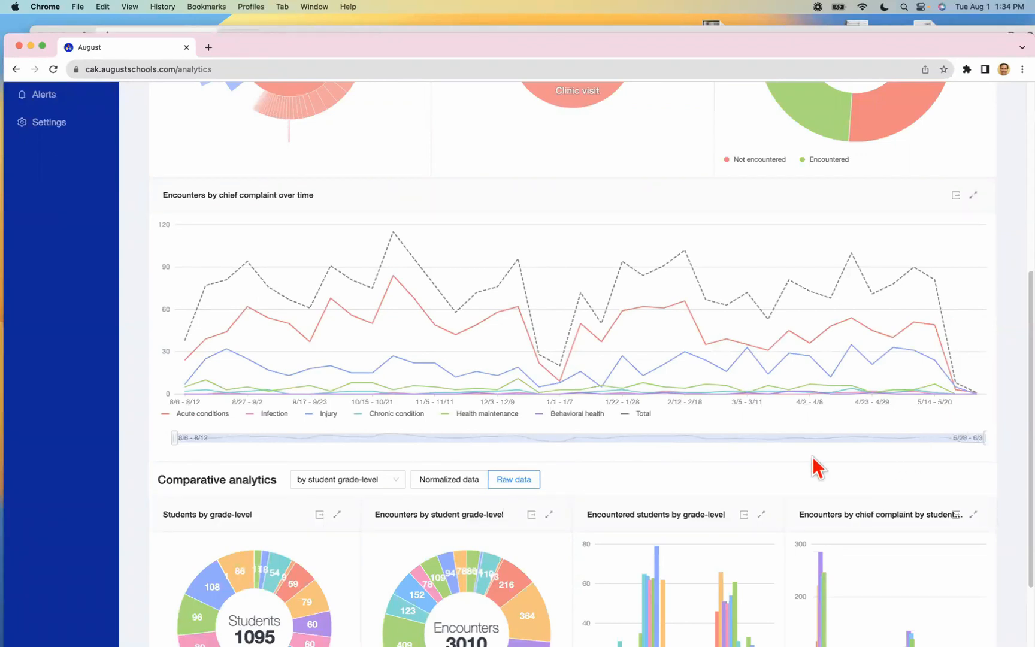
{"action": "mouse_move", "coordinate": [398, 381]}
{"action": "scroll", "coordinate": [153, 513], "scroll_direction": "down", "scroll_amount": 2}
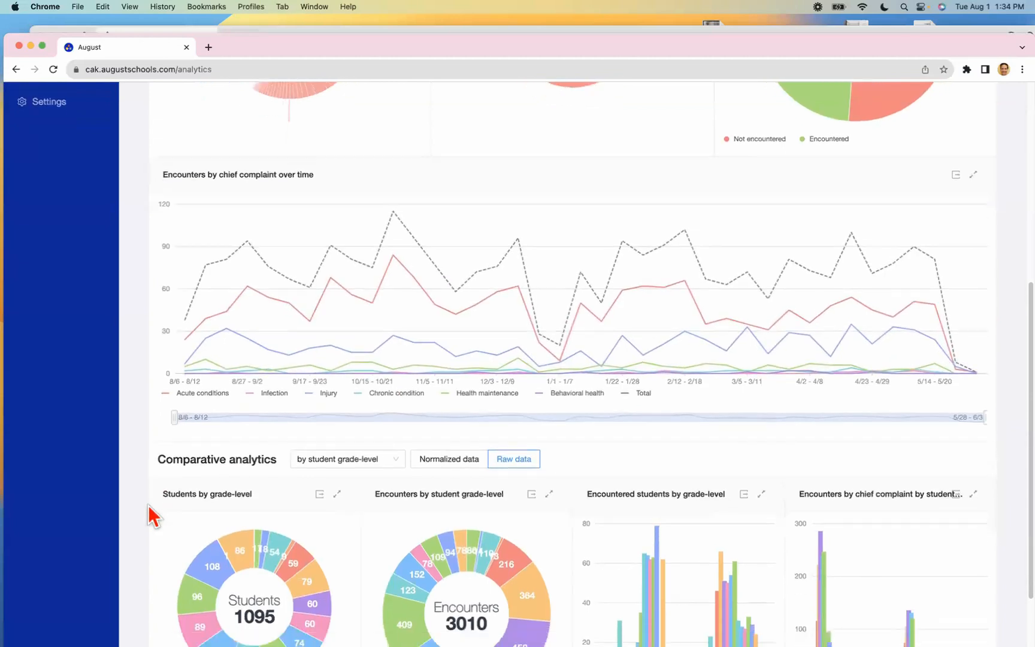
Group the comparative analytics by practitioner and exclude the second, third and fourth listed practitioners from the encounters by practitioner chart
{"action": "scroll", "coordinate": [149, 516], "scroll_direction": "down", "scroll_amount": 4}
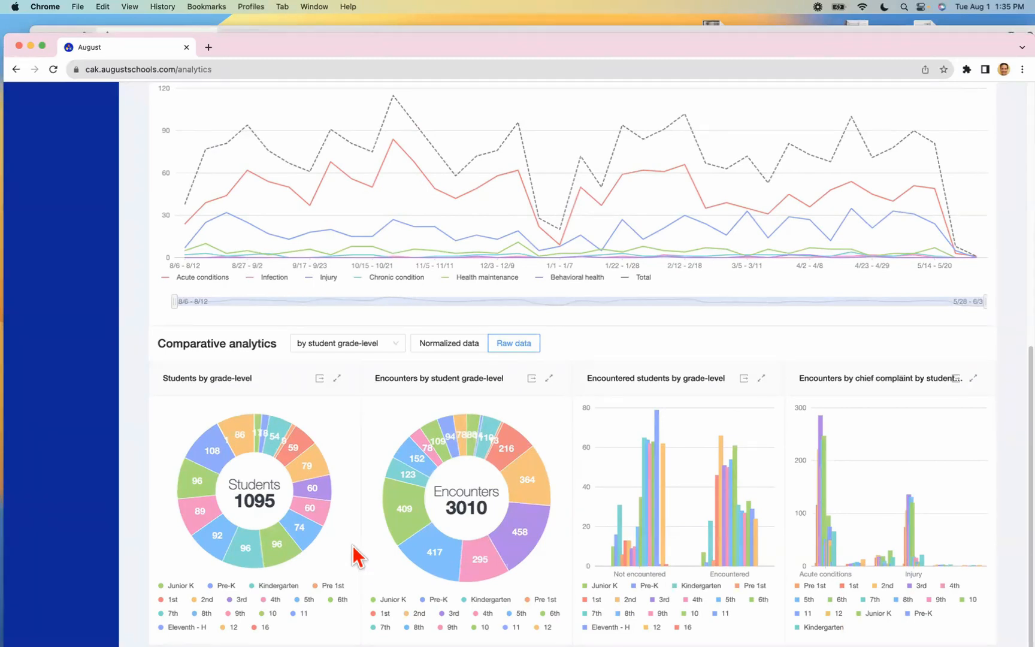
{"action": "left_click", "coordinate": [391, 349]}
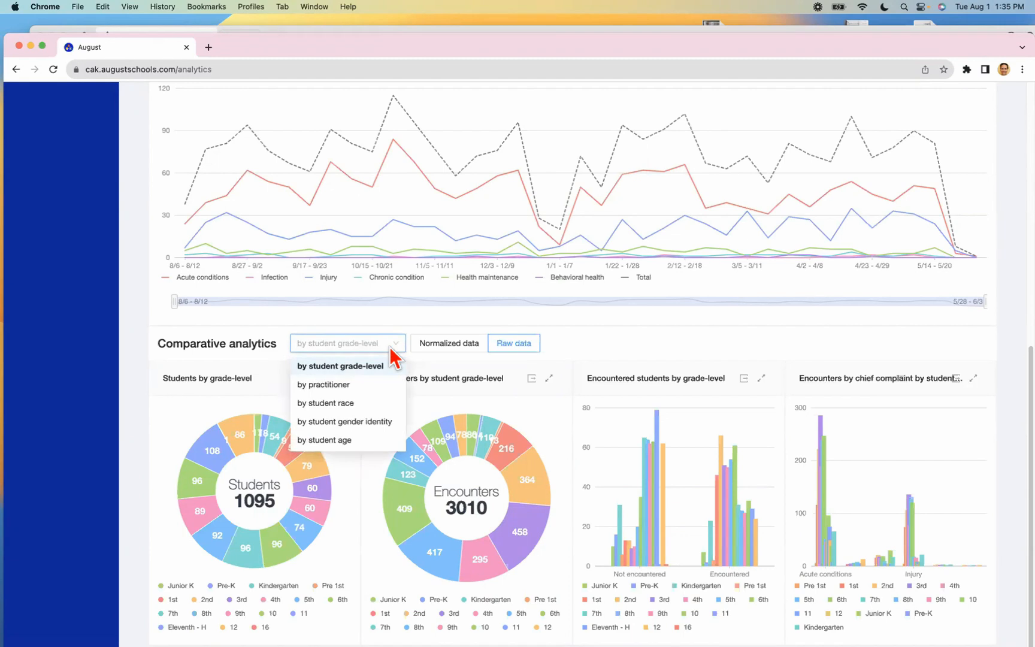
{"action": "left_click", "coordinate": [385, 385]}
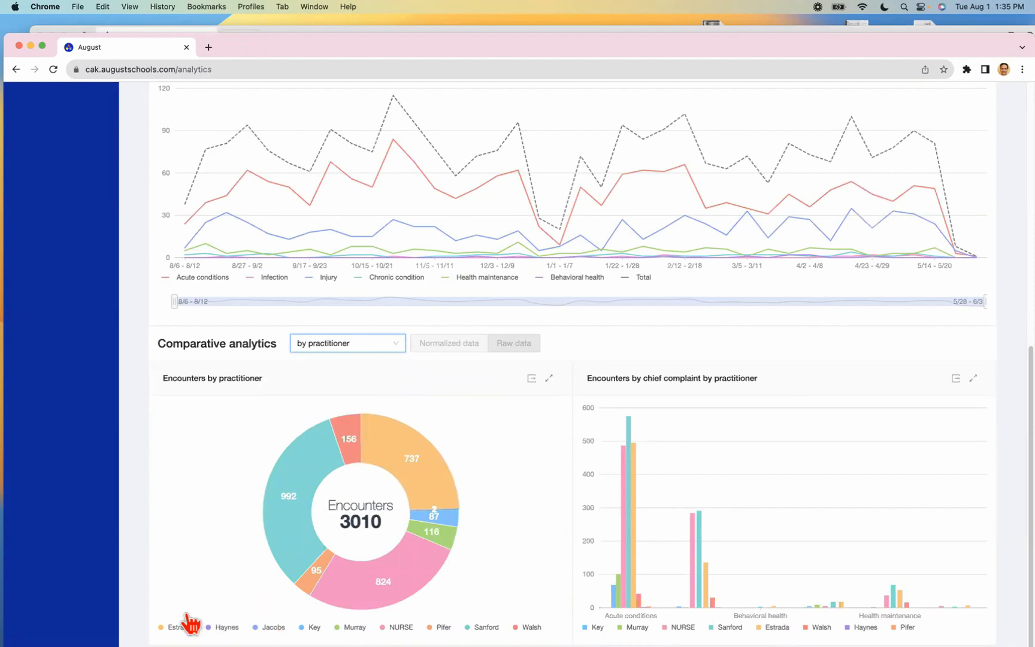
{"action": "left_click", "coordinate": [222, 626]}
{"action": "left_click", "coordinate": [270, 627]}
{"action": "left_click", "coordinate": [312, 627]}
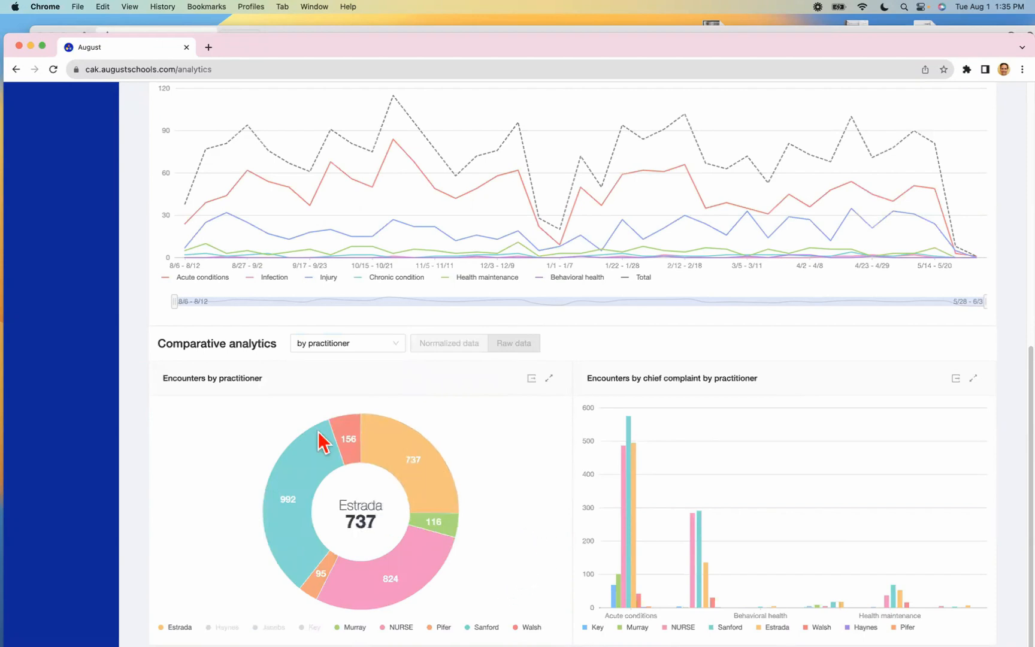
Return to the summary analytics at the start of the Analytics page
{"action": "scroll", "coordinate": [239, 372], "scroll_direction": "up", "scroll_amount": 3}
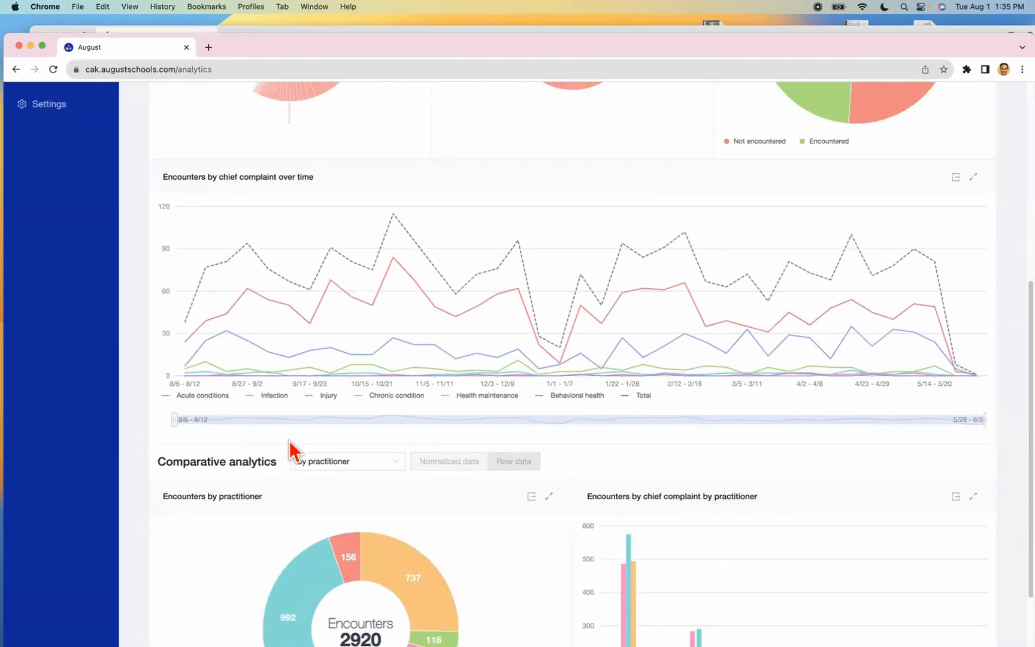
{"action": "scroll", "coordinate": [284, 480], "scroll_direction": "up", "scroll_amount": 1}
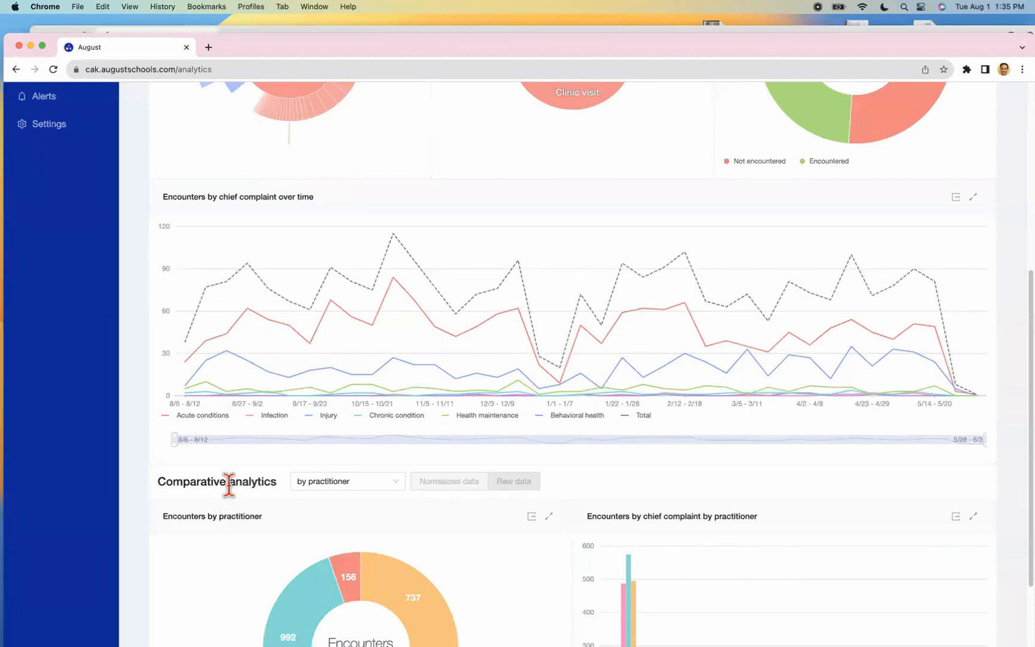
{"action": "scroll", "coordinate": [180, 431], "scroll_direction": "up", "scroll_amount": 5}
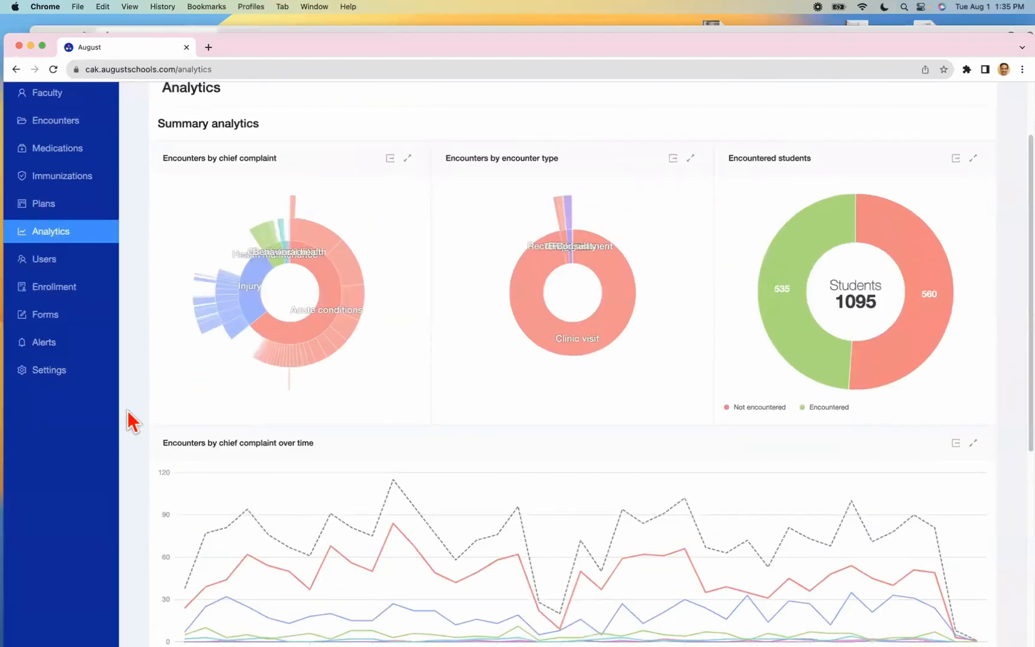
{"action": "scroll", "coordinate": [132, 369], "scroll_direction": "up", "scroll_amount": 3}
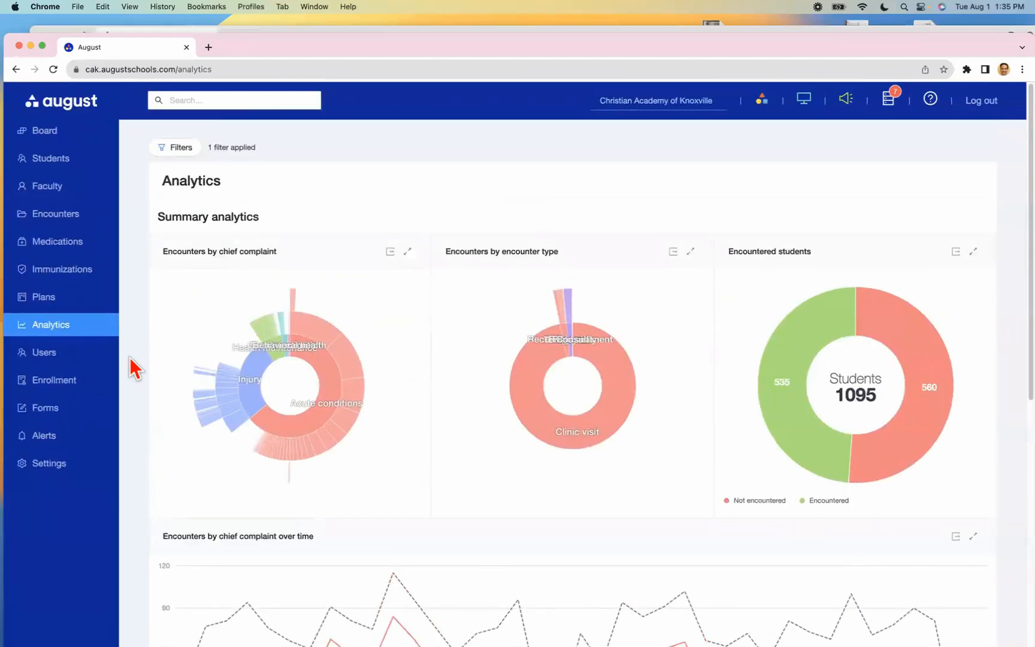
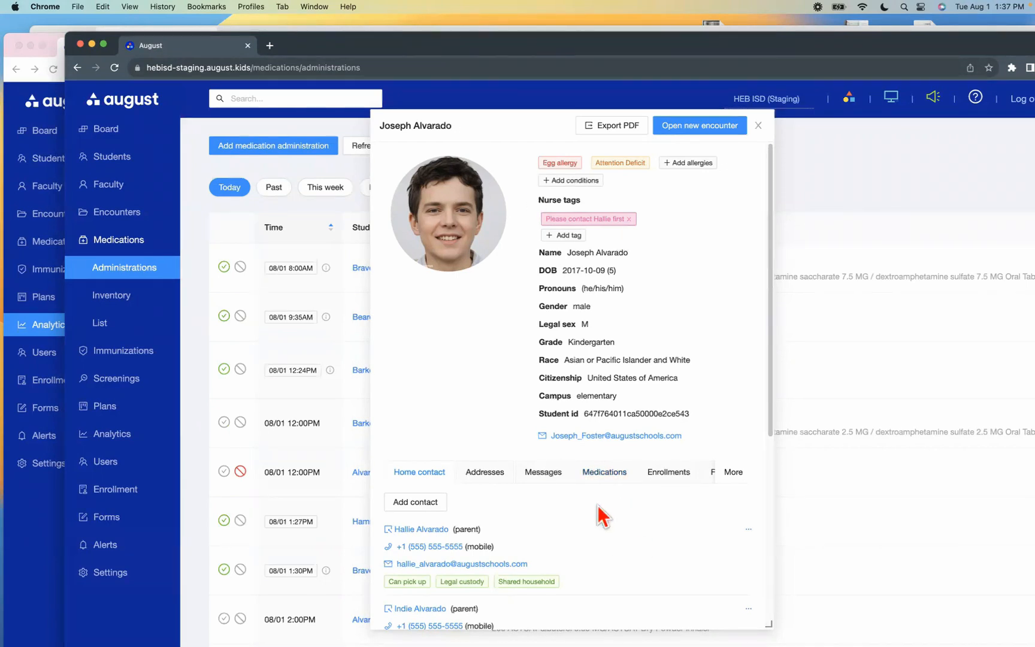
Start a new student medication entry from the open student's medication list
{"action": "left_click", "coordinate": [603, 473]}
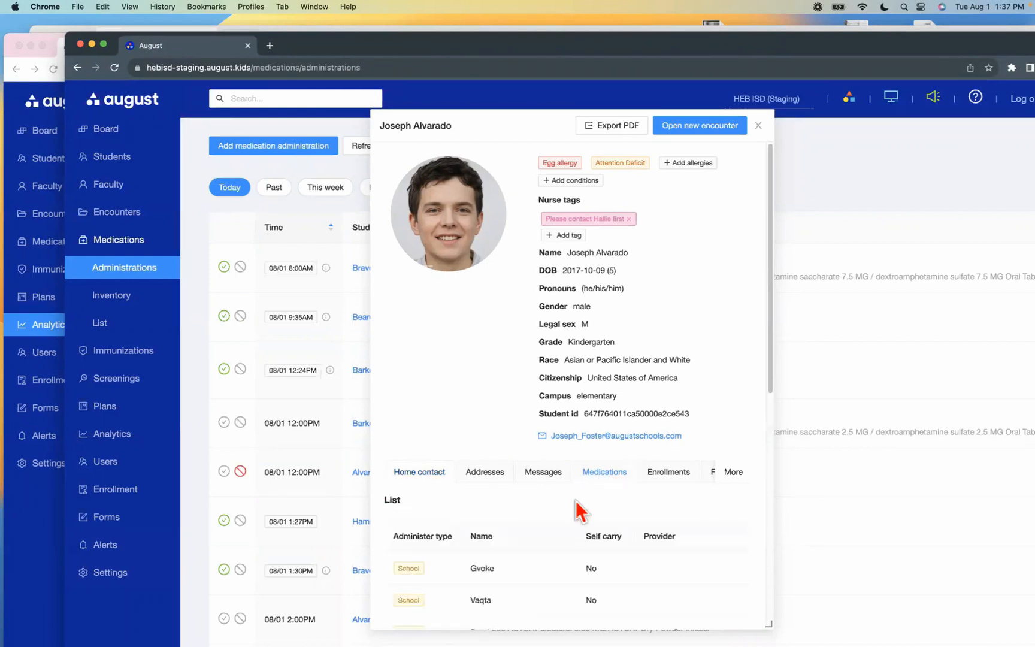
{"action": "scroll", "coordinate": [572, 508], "scroll_direction": "down", "scroll_amount": 3}
{"action": "scroll", "coordinate": [566, 503], "scroll_direction": "down", "scroll_amount": 5}
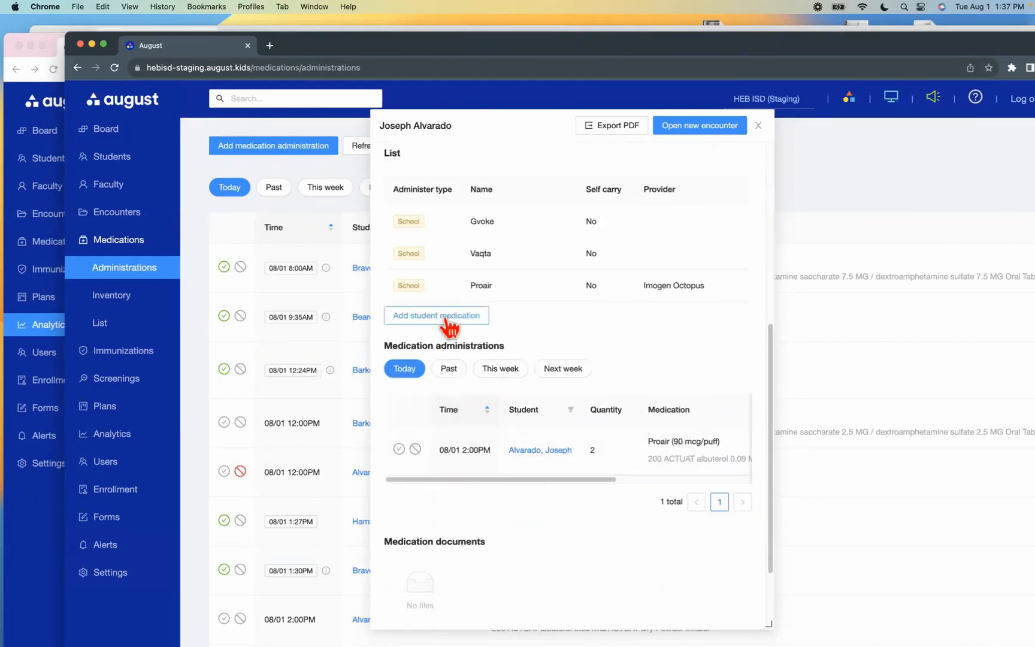
{"action": "left_click", "coordinate": [437, 315]}
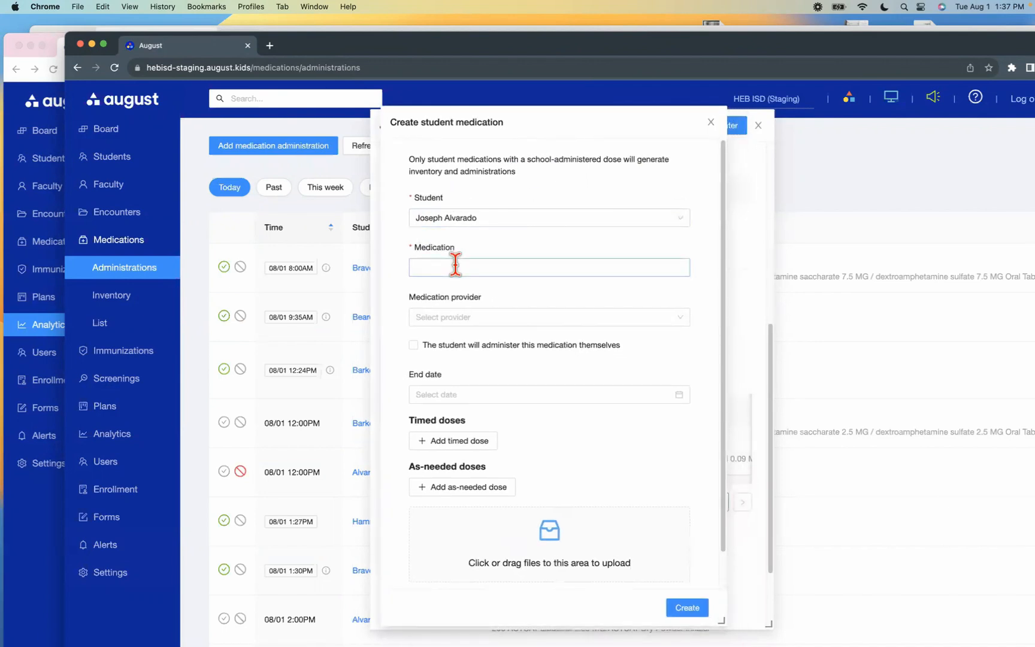
Choose Tylenol 160 mg/5ml Oral Suspension as the medication and select the only listed medication provider
{"action": "type", "text": "tyl"}
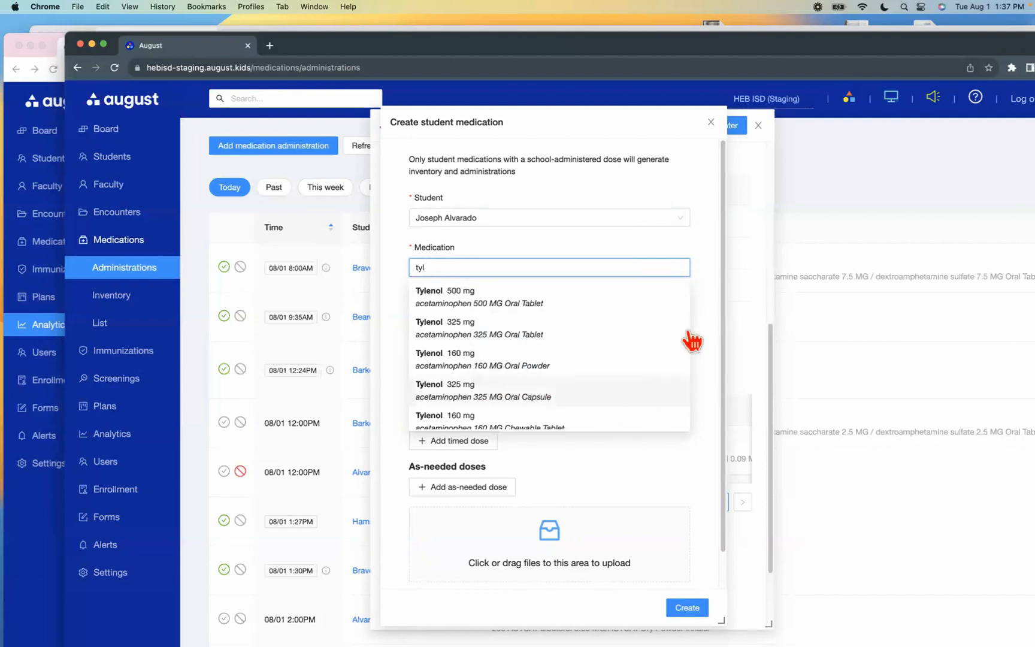
{"action": "scroll", "coordinate": [656, 350], "scroll_direction": "down", "scroll_amount": 1}
{"action": "mouse_move", "coordinate": [661, 353]}
{"action": "scroll", "coordinate": [659, 353], "scroll_direction": "down", "scroll_amount": 2}
{"action": "scroll", "coordinate": [660, 385], "scroll_direction": "down", "scroll_amount": 1}
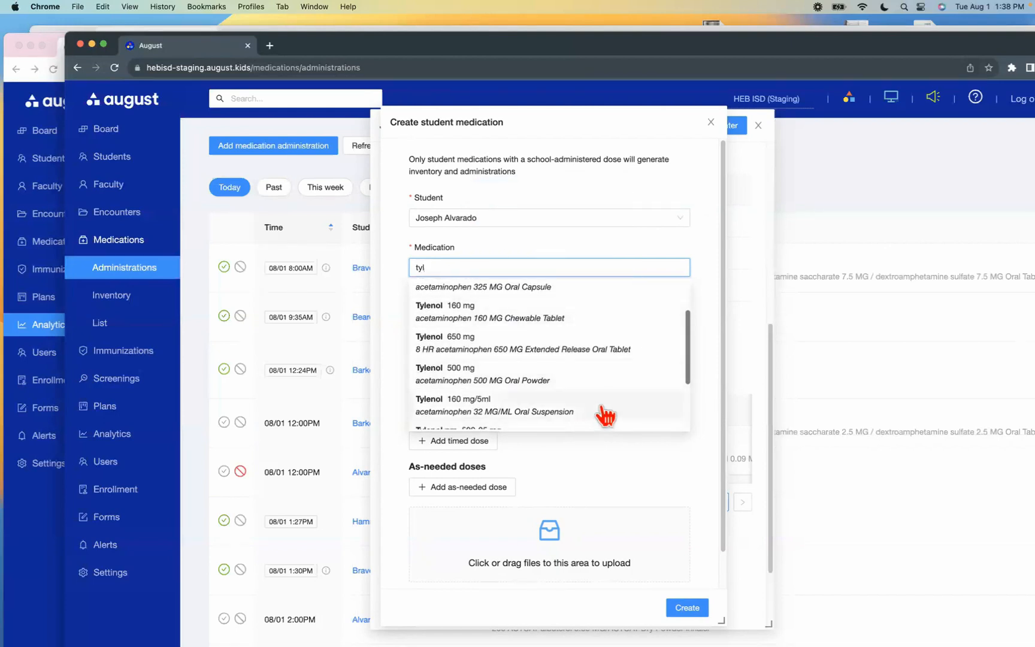
{"action": "mouse_move", "coordinate": [605, 415]}
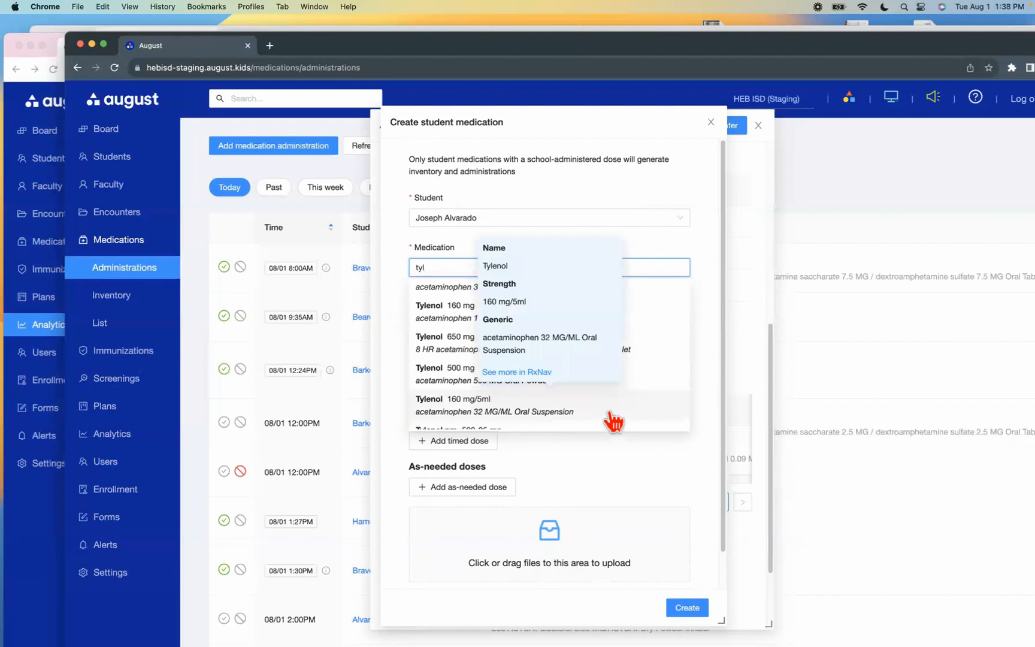
{"action": "left_click", "coordinate": [599, 413]}
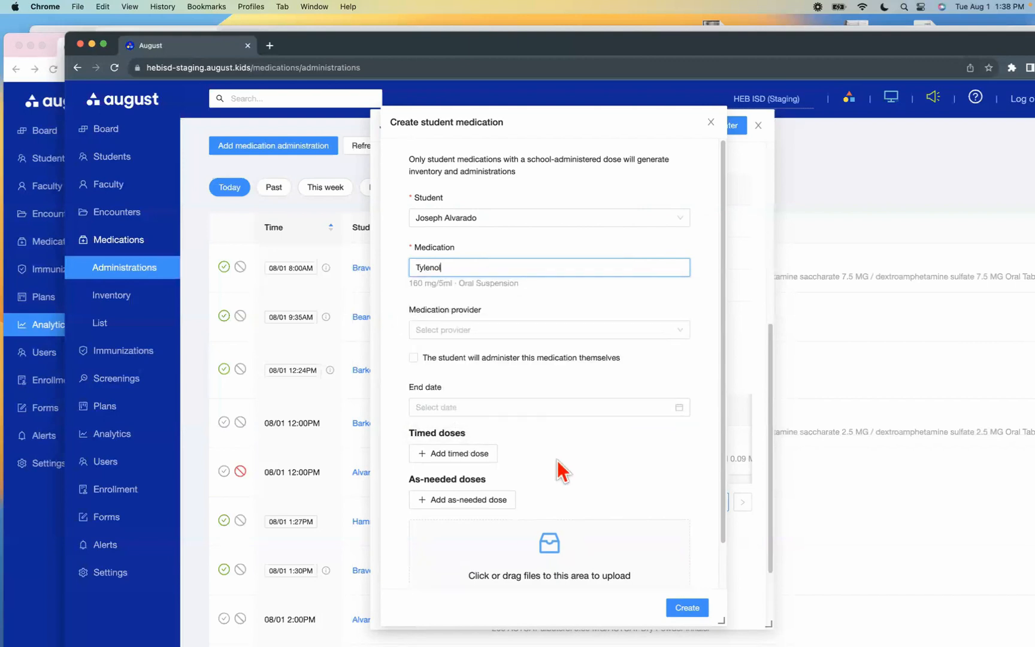
{"action": "left_click", "coordinate": [478, 331]}
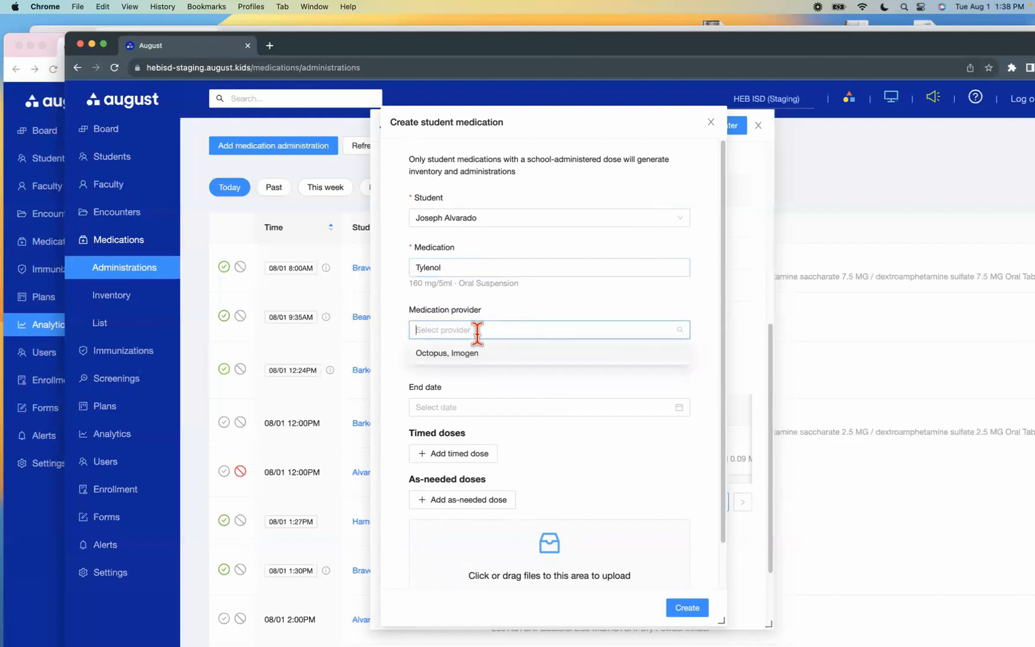
{"action": "left_click", "coordinate": [453, 357]}
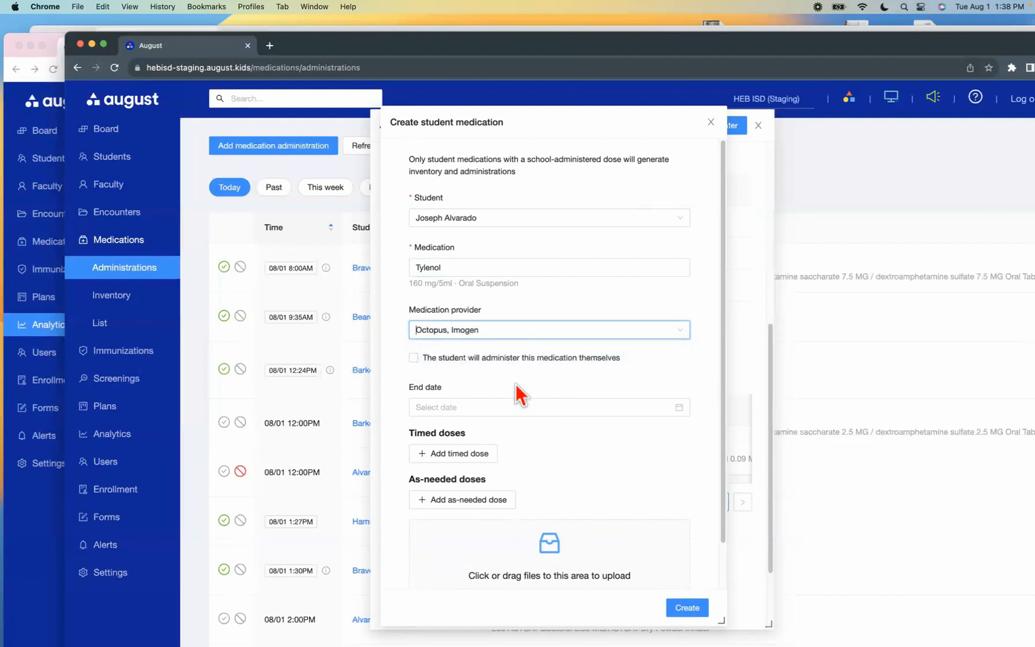
Add an as-needed dose with quantity 10 and keep it marked as administered by the school clinic
{"action": "scroll", "coordinate": [515, 443], "scroll_direction": "down", "scroll_amount": 2}
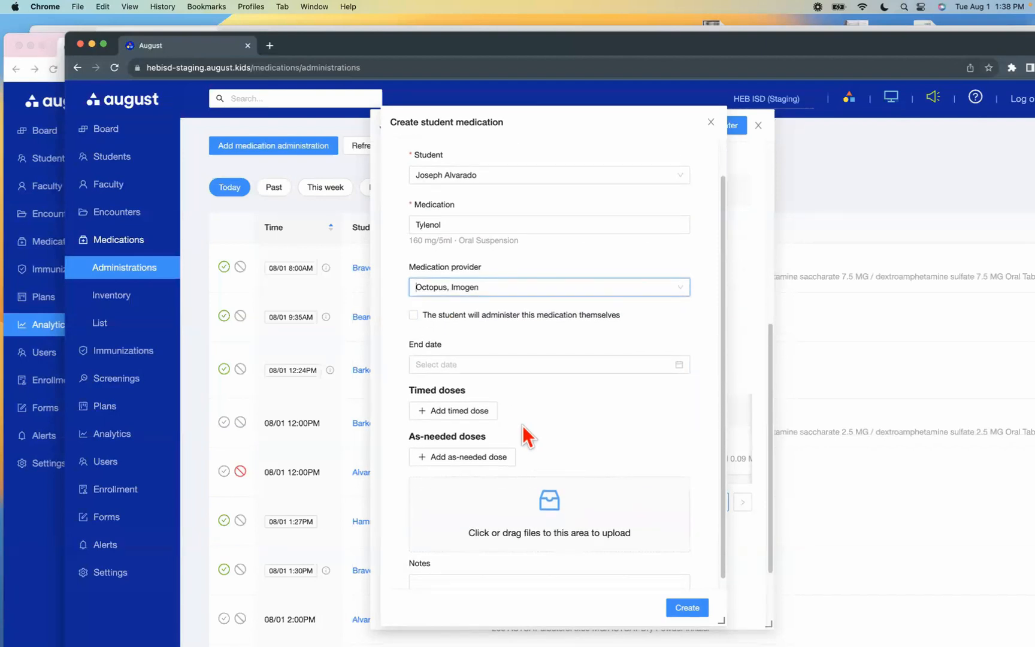
{"action": "scroll", "coordinate": [422, 452], "scroll_direction": "down", "scroll_amount": 1}
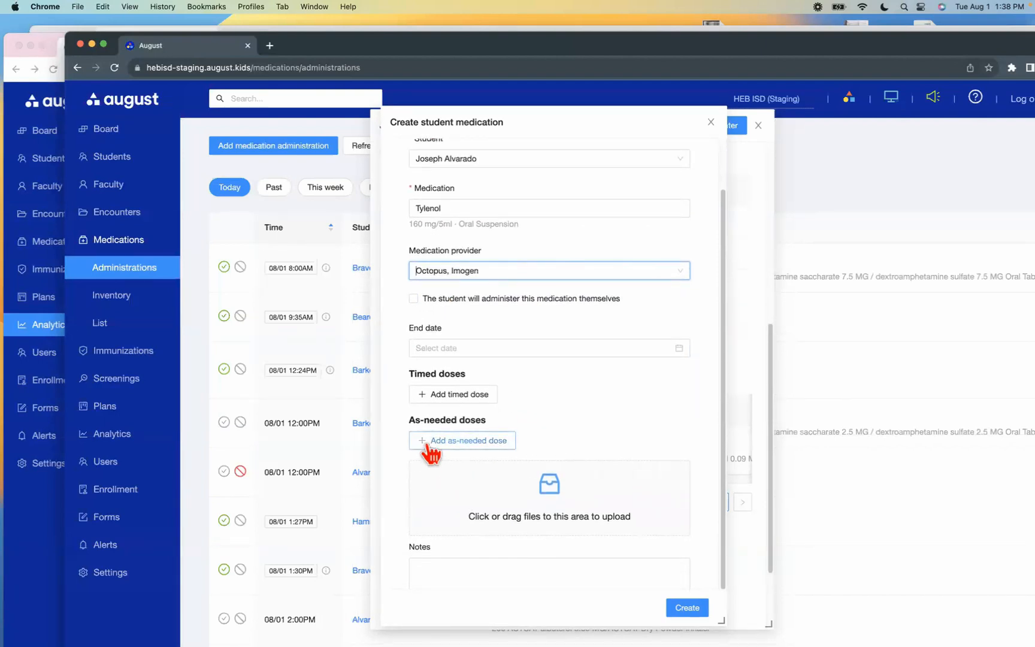
{"action": "left_click", "coordinate": [428, 443]}
{"action": "scroll", "coordinate": [497, 455], "scroll_direction": "down", "scroll_amount": 4}
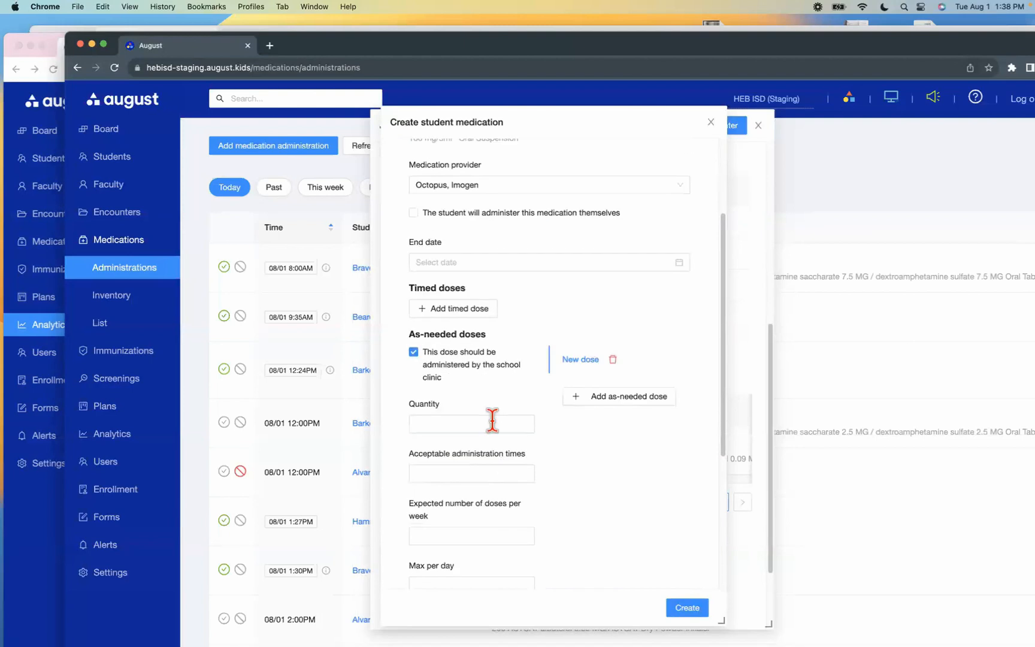
{"action": "left_click", "coordinate": [465, 413]}
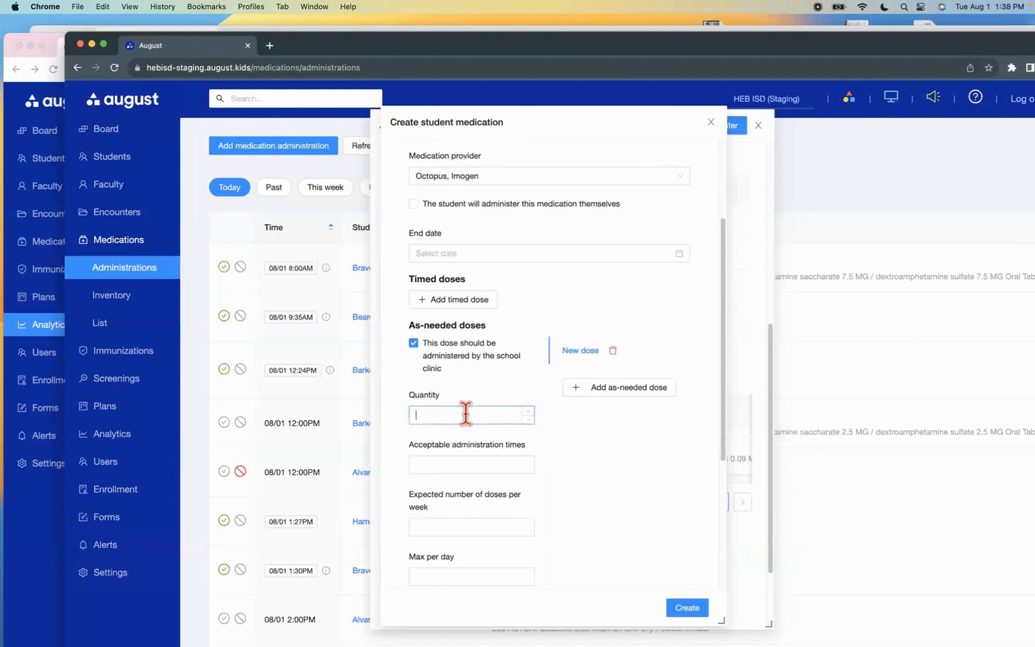
{"action": "scroll", "coordinate": [477, 342], "scroll_direction": "up", "scroll_amount": 3}
{"action": "scroll", "coordinate": [492, 407], "scroll_direction": "down", "scroll_amount": 4}
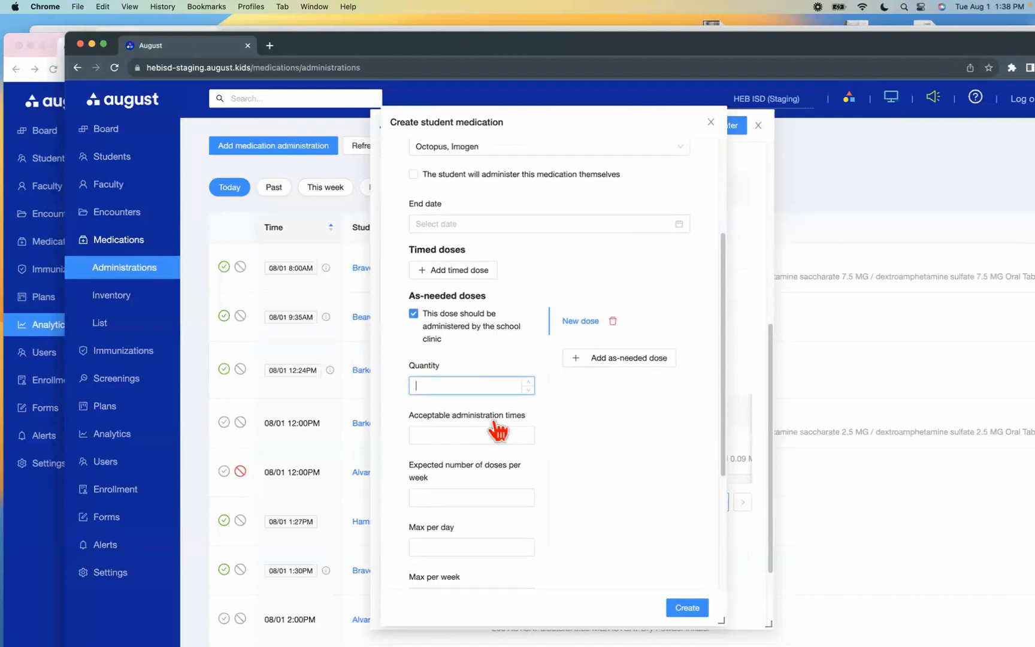
{"action": "type", "text": "10"}
{"action": "left_click", "coordinate": [489, 347]}
{"action": "left_click_drag", "start_coordinate": [453, 317], "coordinate": [451, 322]}
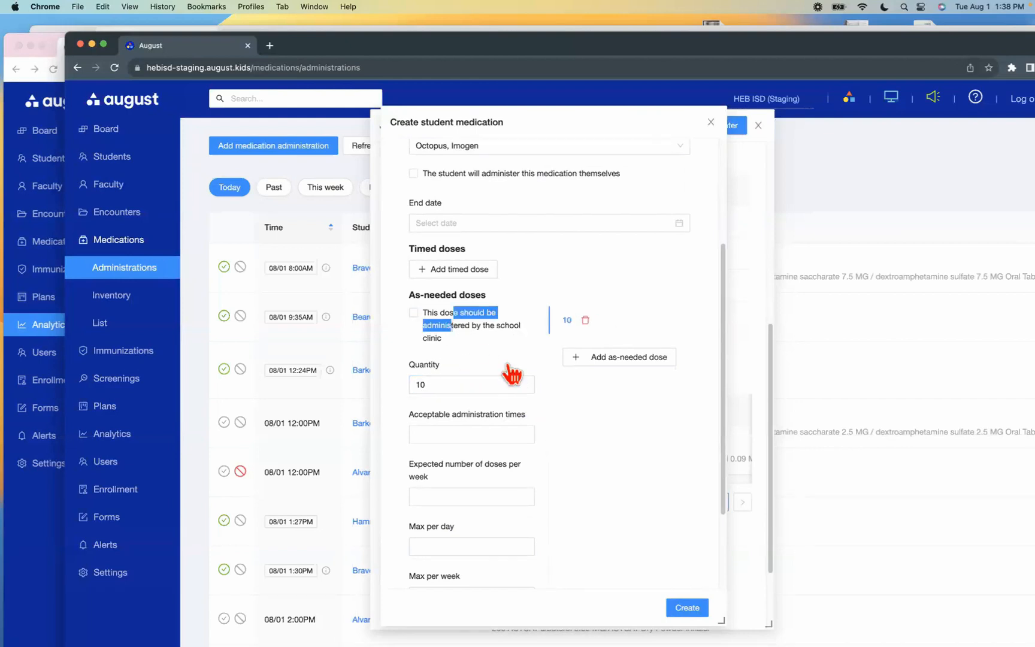
{"action": "left_click", "coordinate": [419, 315]}
{"action": "left_click", "coordinate": [574, 476]}
Examine the options for administration times, dose limits, inventory quantity, location, file upload and notes of the student medication
{"action": "scroll", "coordinate": [542, 492], "scroll_direction": "down", "scroll_amount": 1}
{"action": "left_click", "coordinate": [484, 430]}
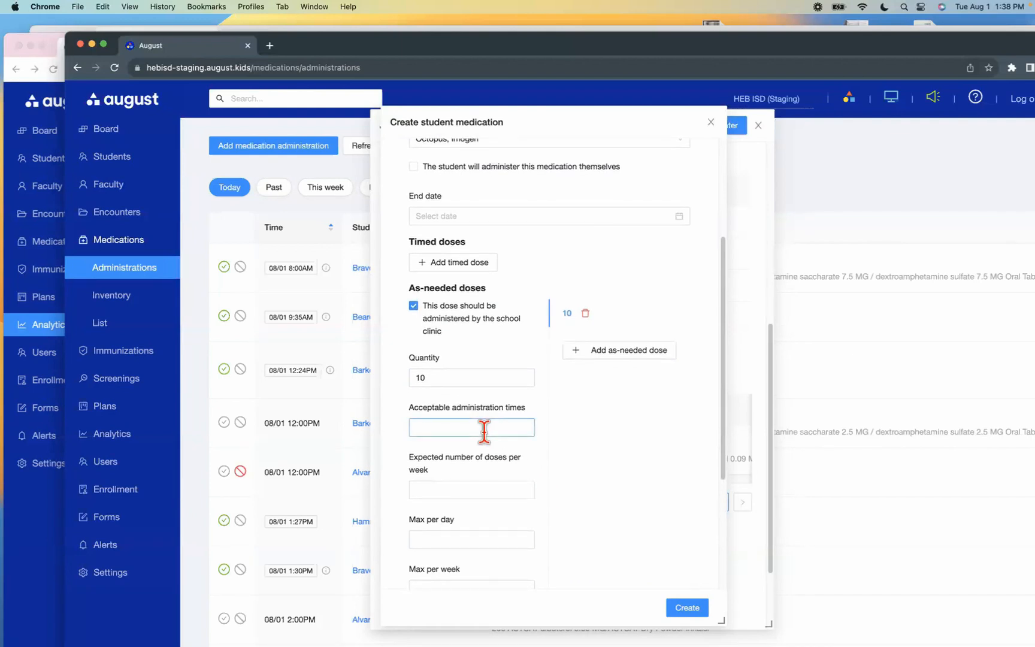
{"action": "left_click", "coordinate": [572, 436]}
{"action": "scroll", "coordinate": [514, 524], "scroll_direction": "down", "scroll_amount": 4}
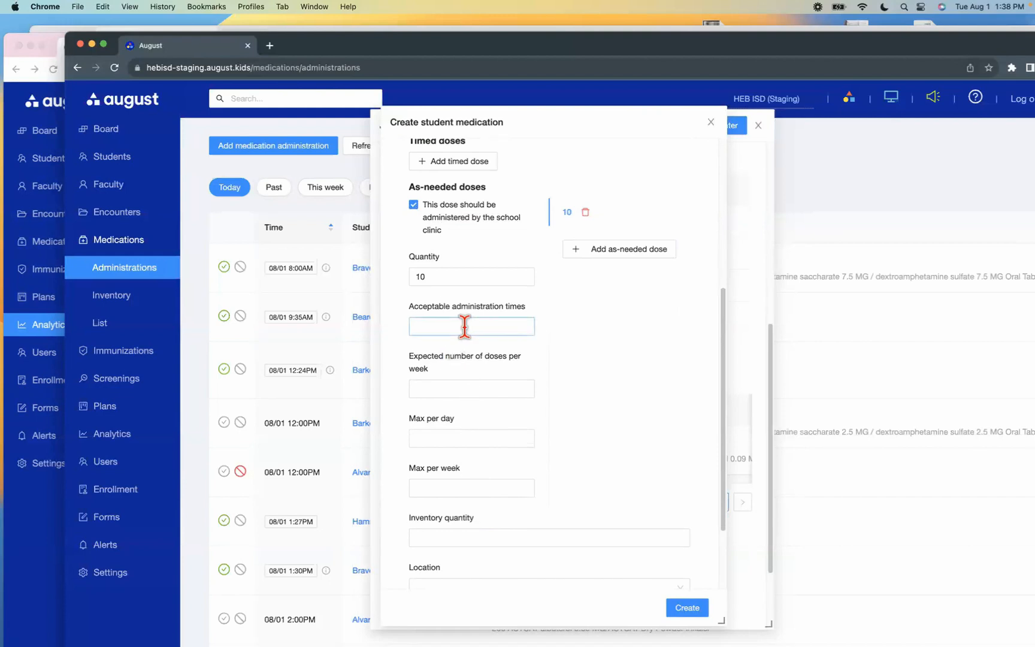
{"action": "scroll", "coordinate": [510, 492], "scroll_direction": "down", "scroll_amount": 5}
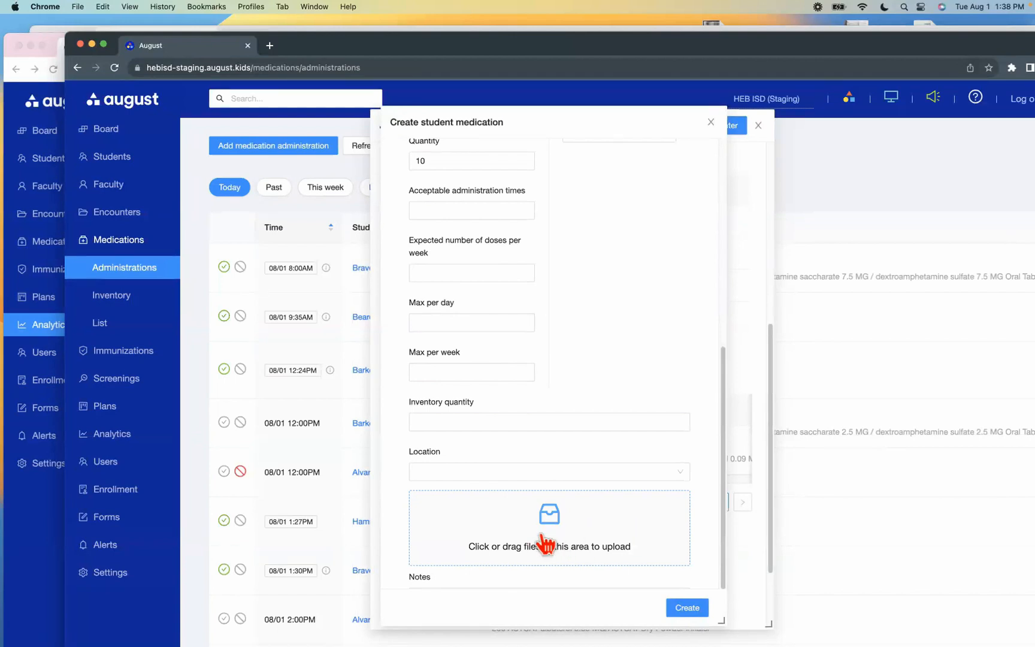
{"action": "scroll", "coordinate": [522, 538], "scroll_direction": "down", "scroll_amount": 2}
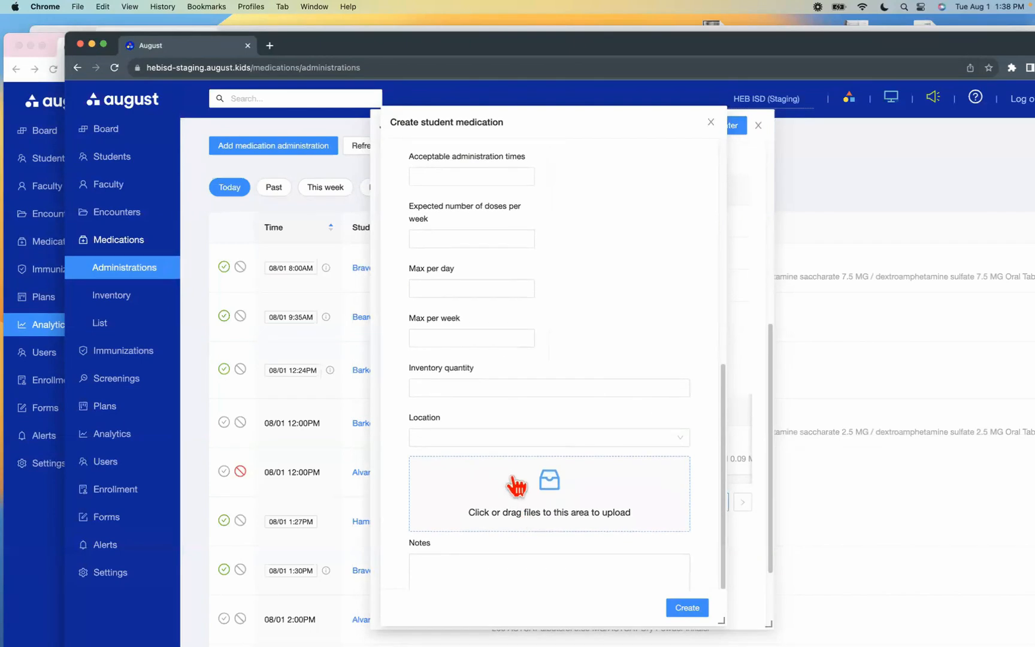
{"action": "scroll", "coordinate": [516, 486], "scroll_direction": "down", "scroll_amount": 2}
{"action": "left_click", "coordinate": [478, 526]}
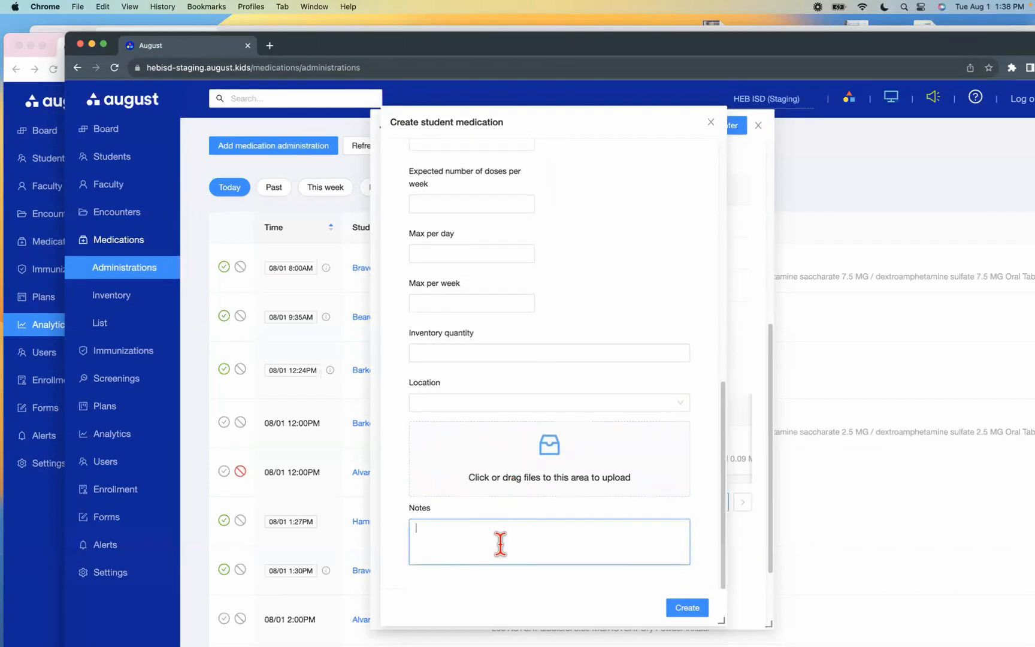
Set the medication's end date to 2023-08-15, create the student medication and close the form
{"action": "scroll", "coordinate": [509, 546], "scroll_direction": "up", "scroll_amount": 8}
{"action": "scroll", "coordinate": [576, 526], "scroll_direction": "up", "scroll_amount": 1}
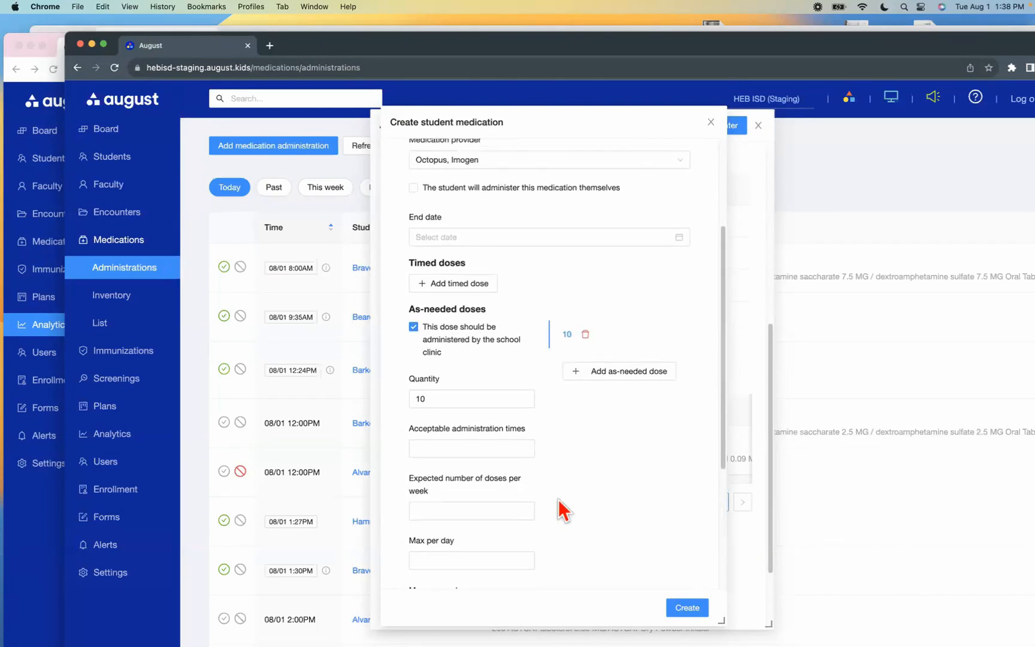
{"action": "left_click", "coordinate": [496, 236]}
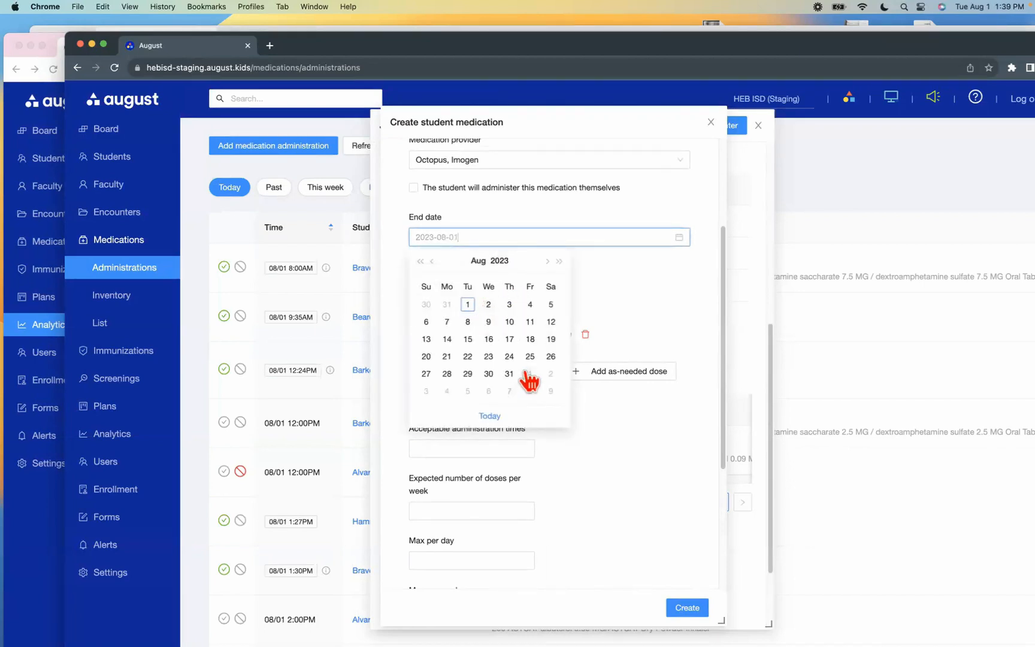
{"action": "left_click", "coordinate": [468, 339]}
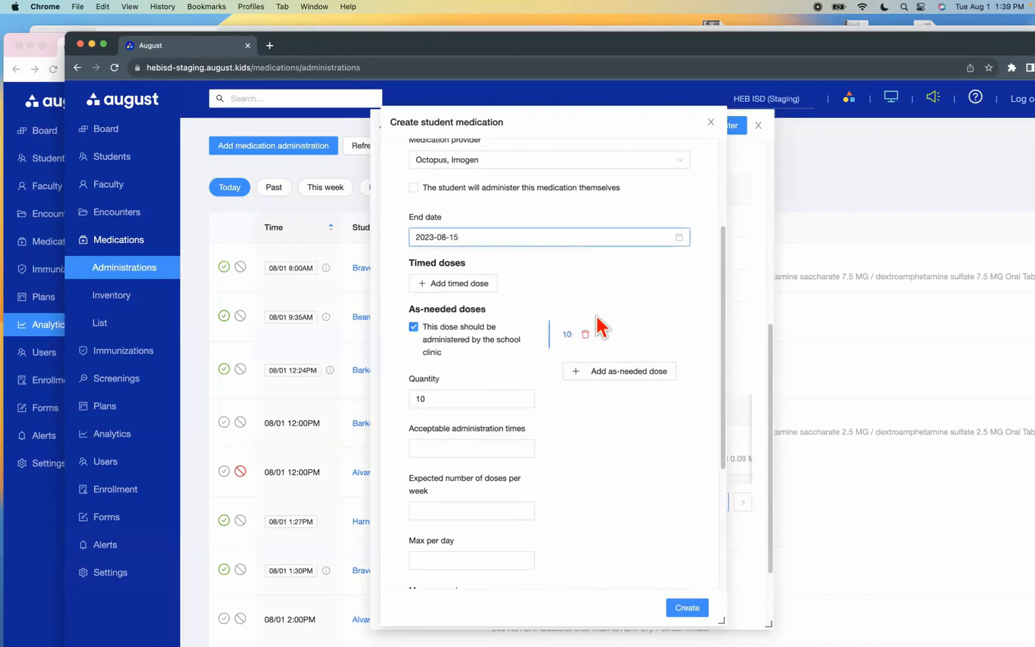
{"action": "left_click", "coordinate": [687, 609]}
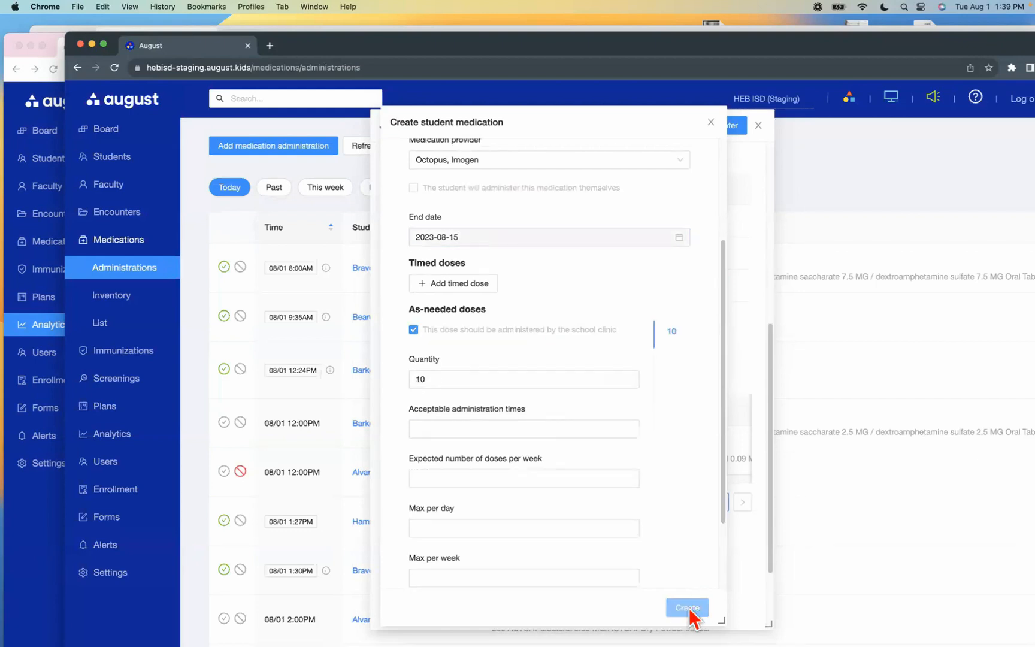
{"action": "left_click", "coordinate": [711, 122]}
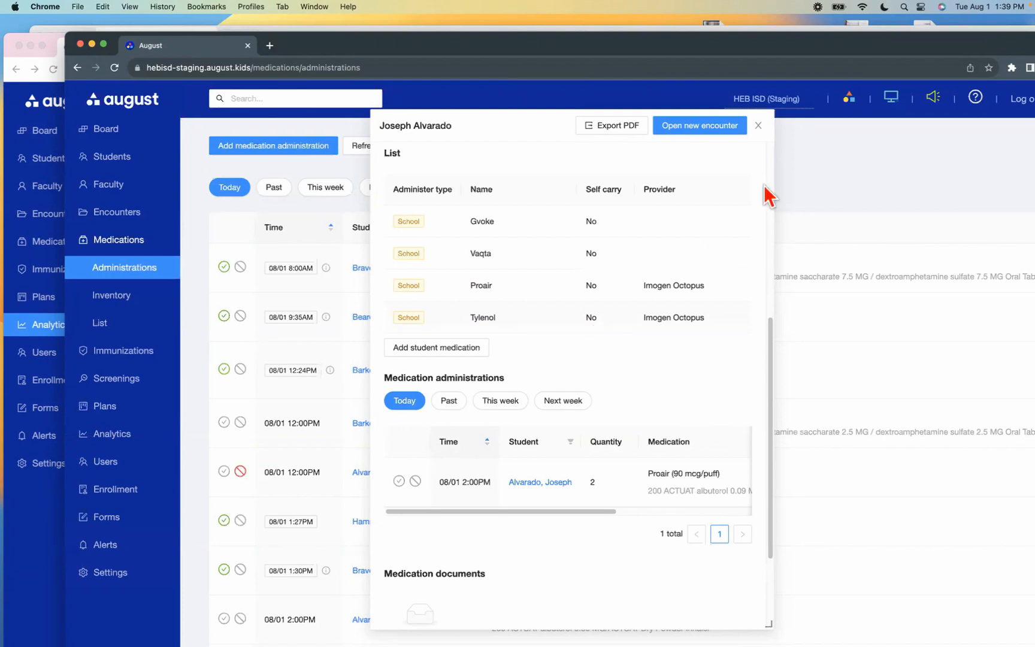
Open a new clinic visit encounter for the student and set the quick note's treatment to Medication
{"action": "mouse_move", "coordinate": [733, 127]}
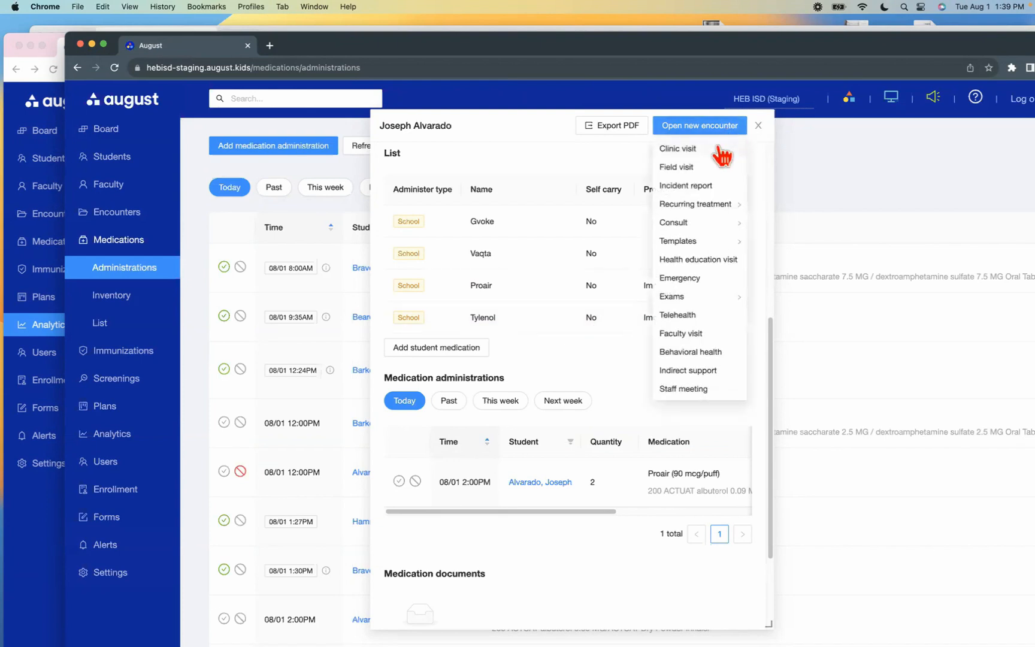
{"action": "left_click", "coordinate": [721, 151]}
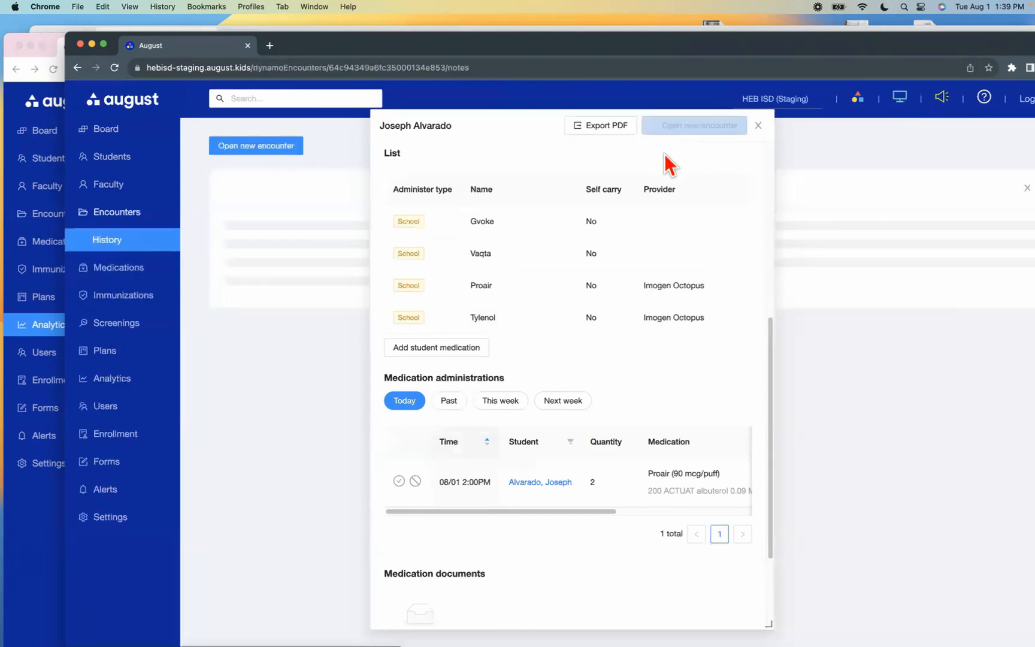
{"action": "left_click", "coordinate": [434, 539]}
{"action": "left_click", "coordinate": [443, 467]}
Examine the medications offered for administration to the student in the clinic visit and return to the Board
{"action": "left_click", "coordinate": [420, 570]}
{"action": "left_click", "coordinate": [424, 588]}
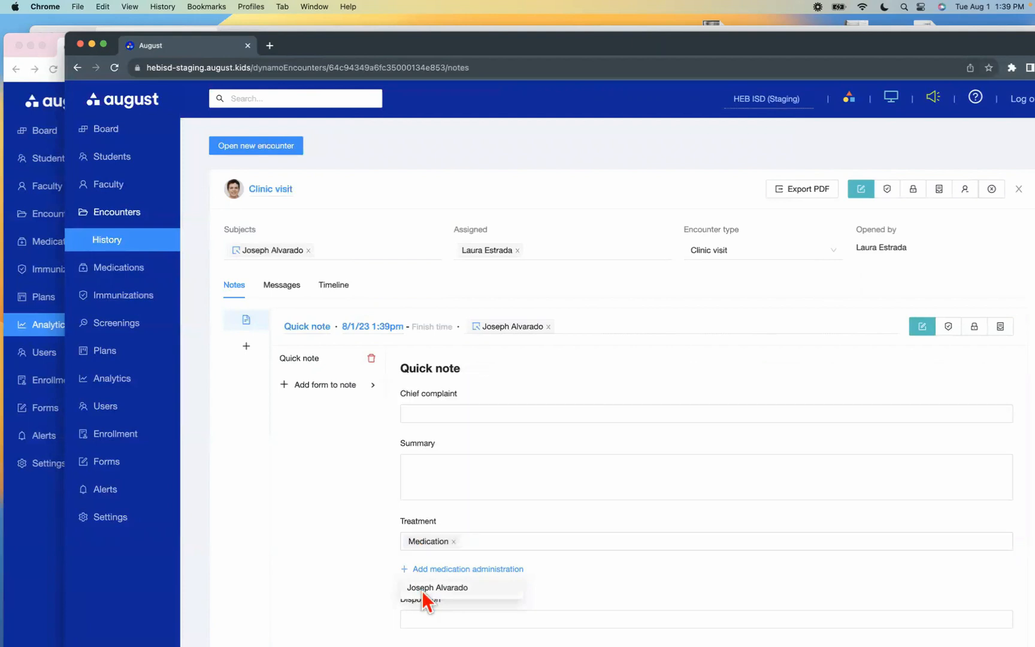
{"action": "left_click", "coordinate": [536, 402]}
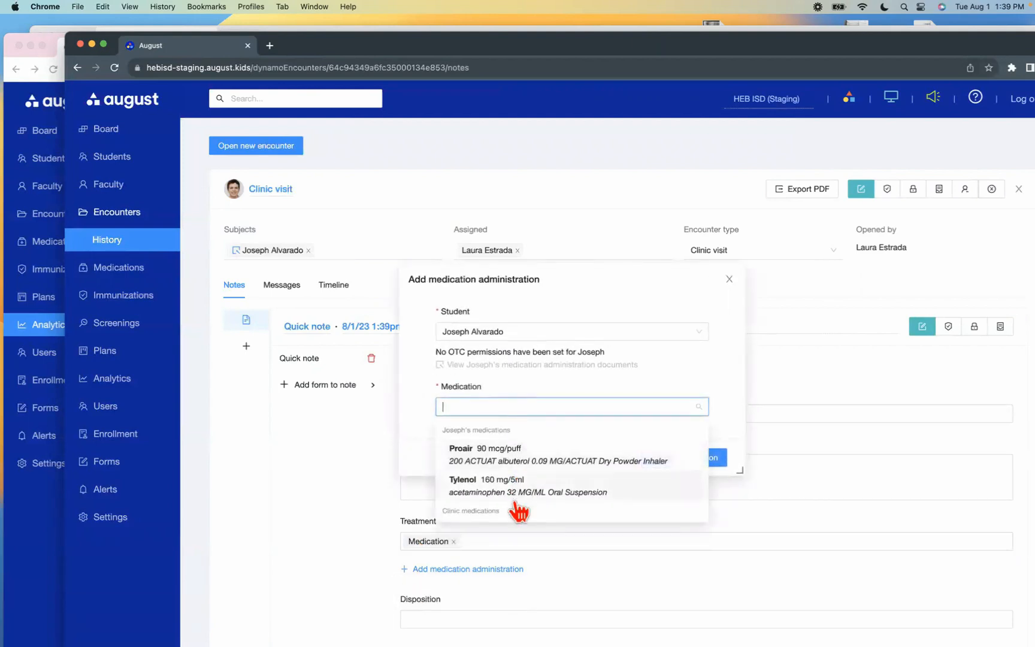
{"action": "mouse_move", "coordinate": [516, 503]}
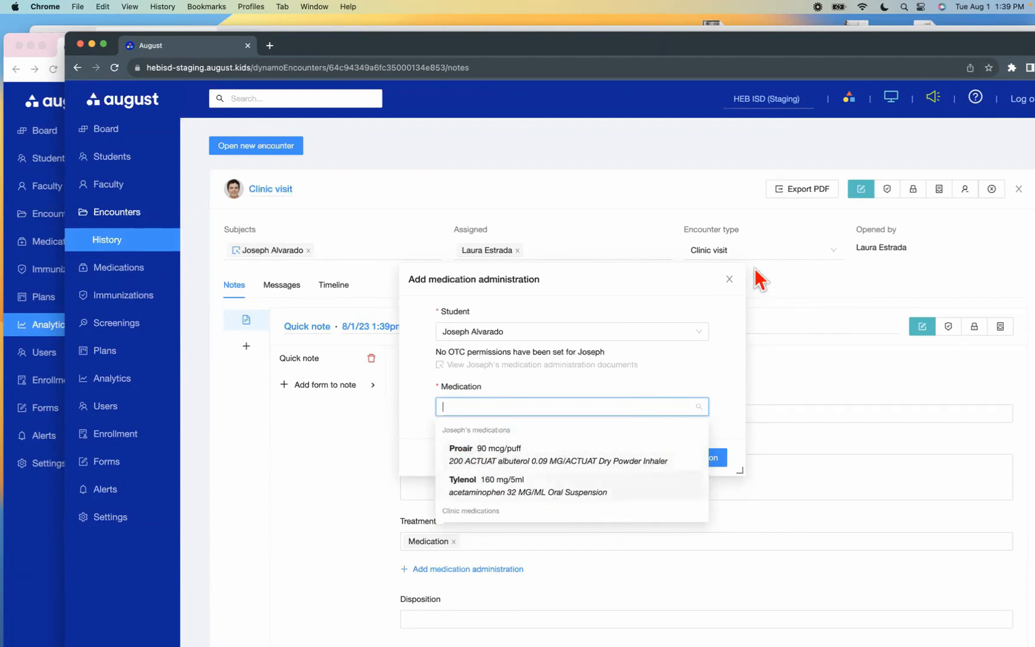
{"action": "left_click", "coordinate": [755, 298]}
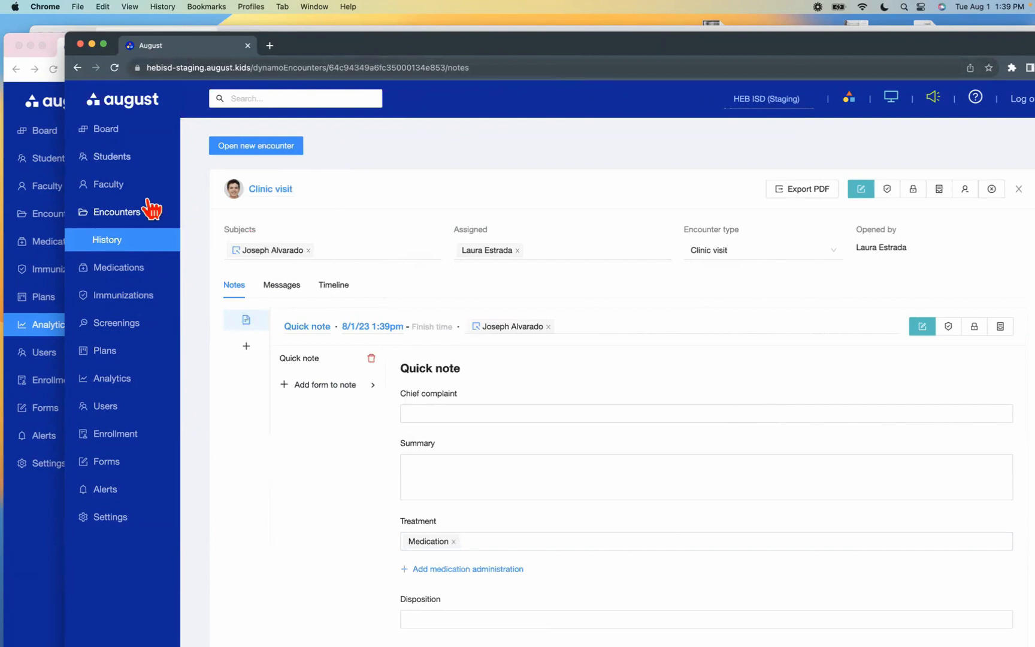
{"action": "left_click", "coordinate": [115, 133]}
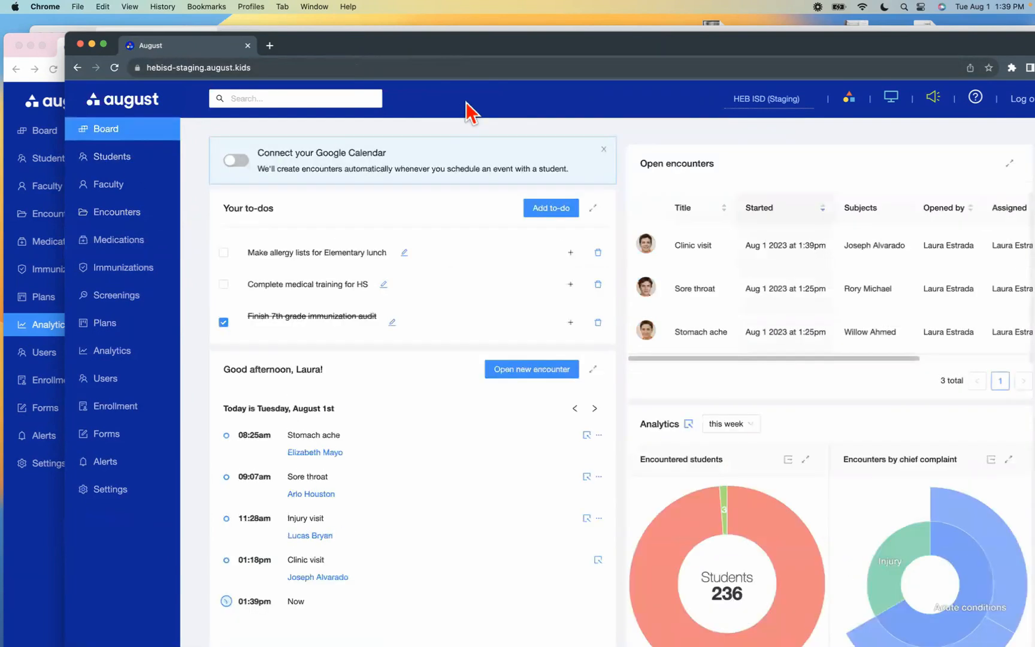